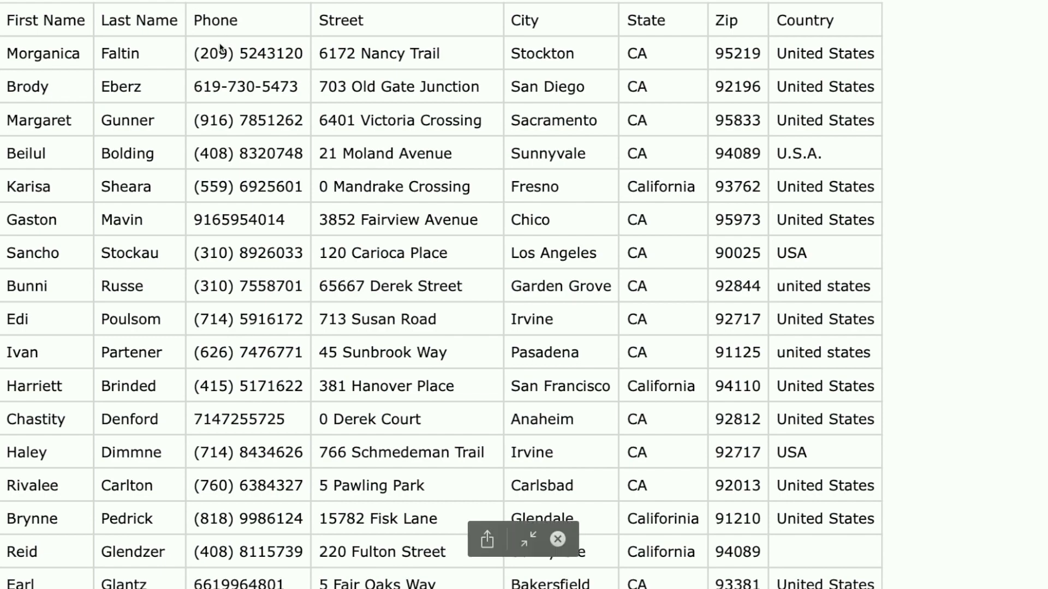
Examine the phone, state and country columns in the preview of Messy_Data_Zia_Import.csv for inconsistent entries, and close the preview.
{"action": "scroll", "coordinate": [219, 48], "scroll_direction": "up", "scroll_amount": 2}
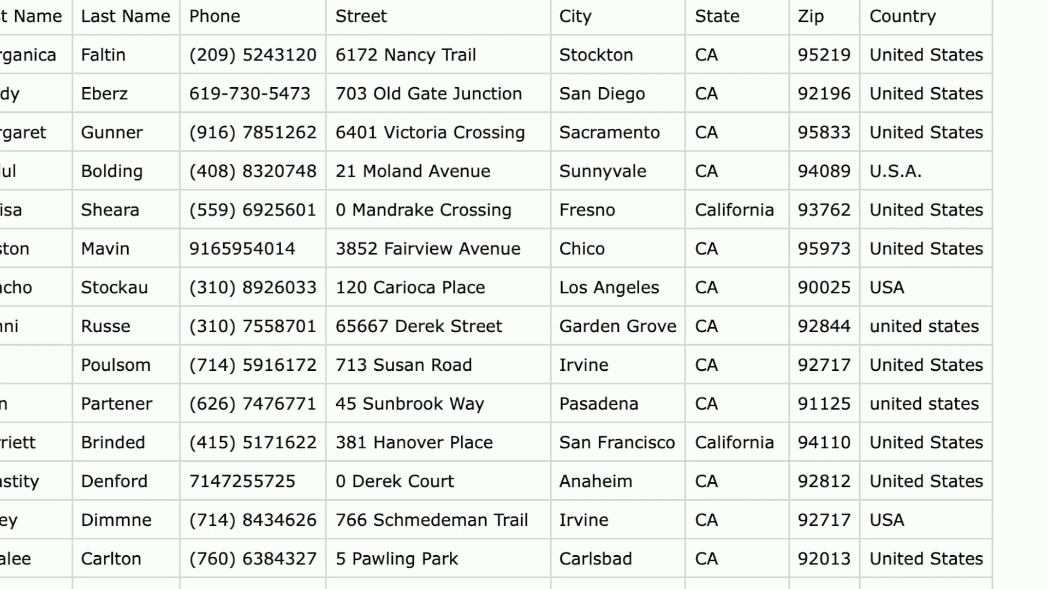
{"action": "scroll", "coordinate": [267, 179], "scroll_direction": "down", "scroll_amount": 6}
{"action": "scroll", "coordinate": [268, 179], "scroll_direction": "up", "scroll_amount": 6}
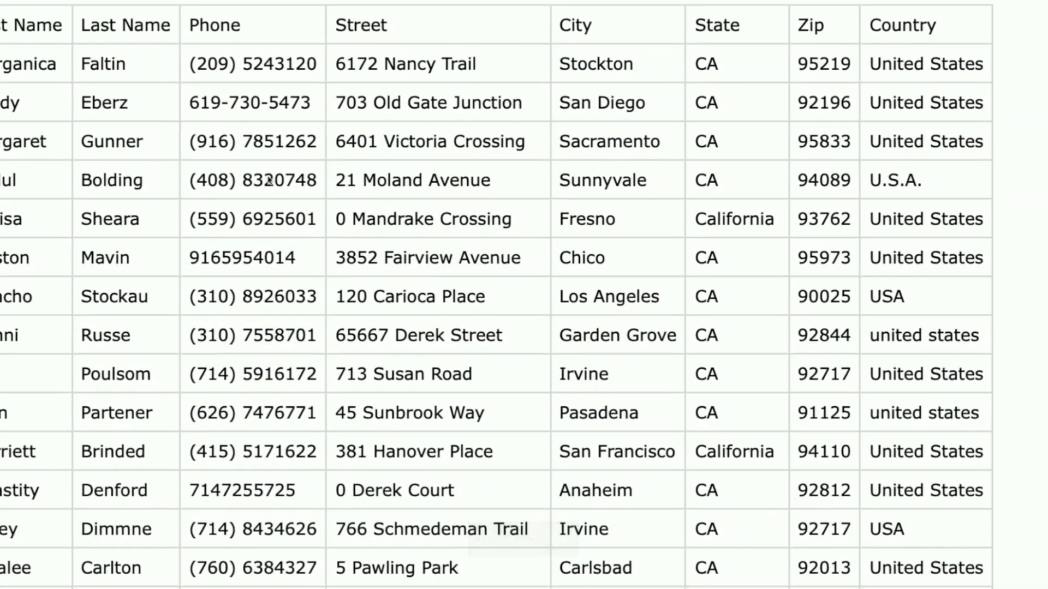
{"action": "scroll", "coordinate": [435, 153], "scroll_direction": "right", "scroll_amount": 6}
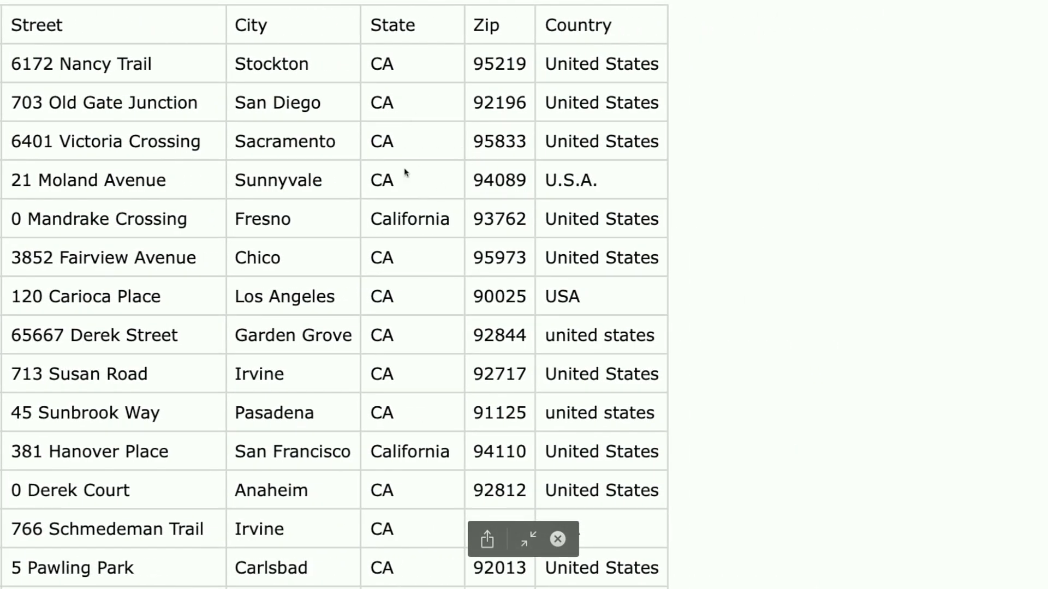
{"action": "scroll", "coordinate": [415, 266], "scroll_direction": "up", "scroll_amount": 1}
{"action": "scroll", "coordinate": [414, 269], "scroll_direction": "down", "scroll_amount": 1}
{"action": "scroll", "coordinate": [404, 133], "scroll_direction": "down", "scroll_amount": 2}
{"action": "scroll", "coordinate": [405, 133], "scroll_direction": "down", "scroll_amount": 4}
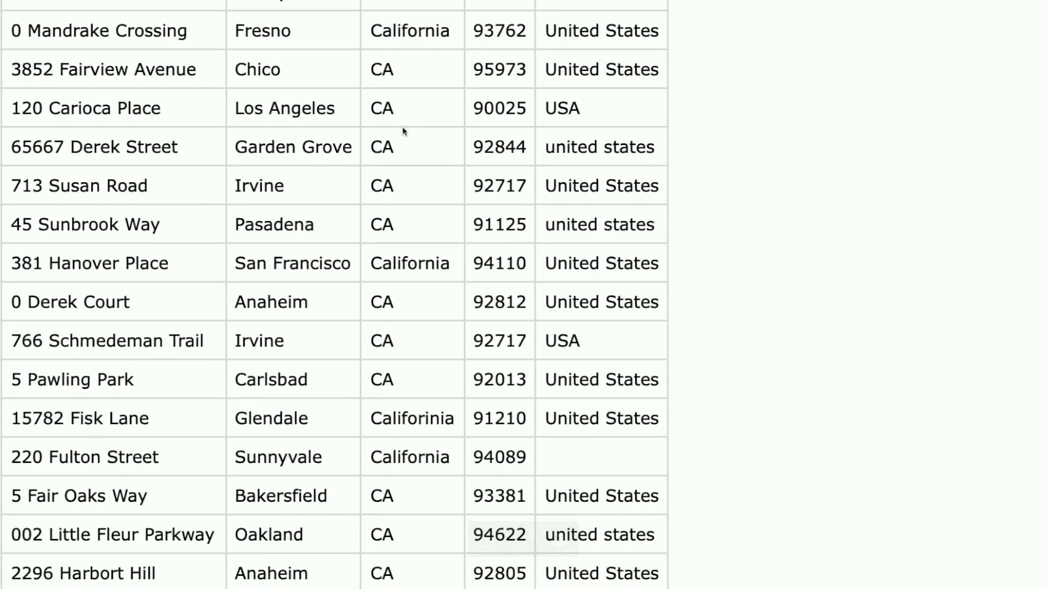
{"action": "scroll", "coordinate": [430, 244], "scroll_direction": "down", "scroll_amount": 2}
{"action": "scroll", "coordinate": [429, 247], "scroll_direction": "down", "scroll_amount": 10}
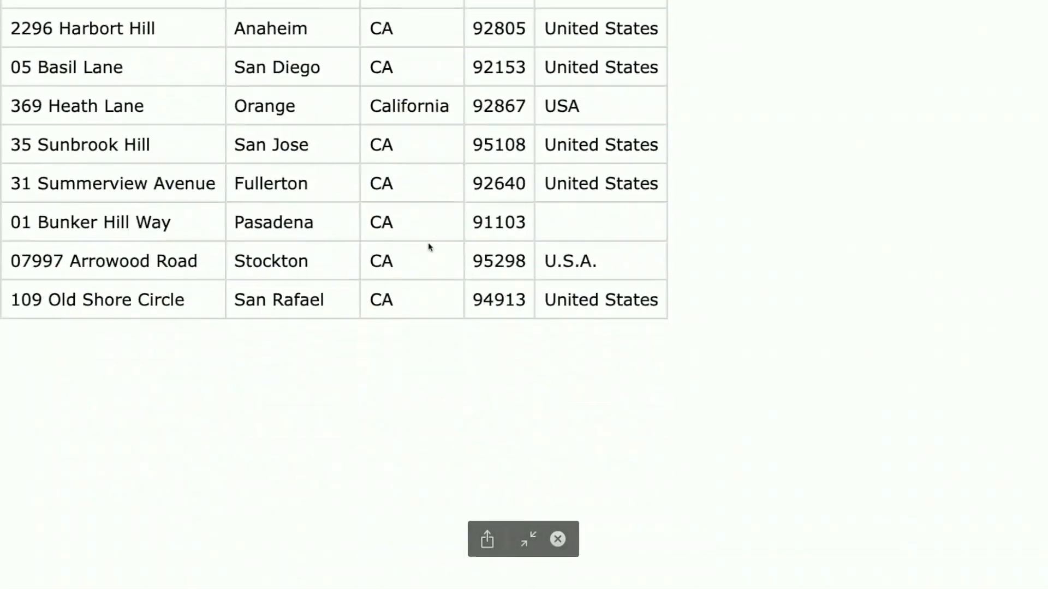
{"action": "scroll", "coordinate": [429, 243], "scroll_direction": "up", "scroll_amount": 15}
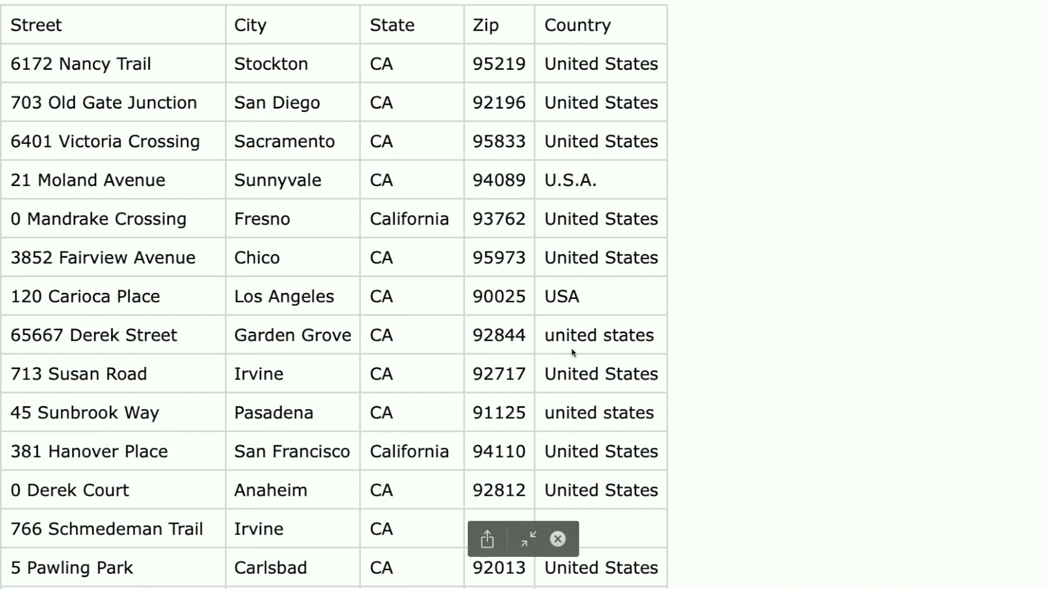
{"action": "scroll", "coordinate": [588, 343], "scroll_direction": "down", "scroll_amount": 4}
{"action": "scroll", "coordinate": [588, 343], "scroll_direction": "down", "scroll_amount": 1}
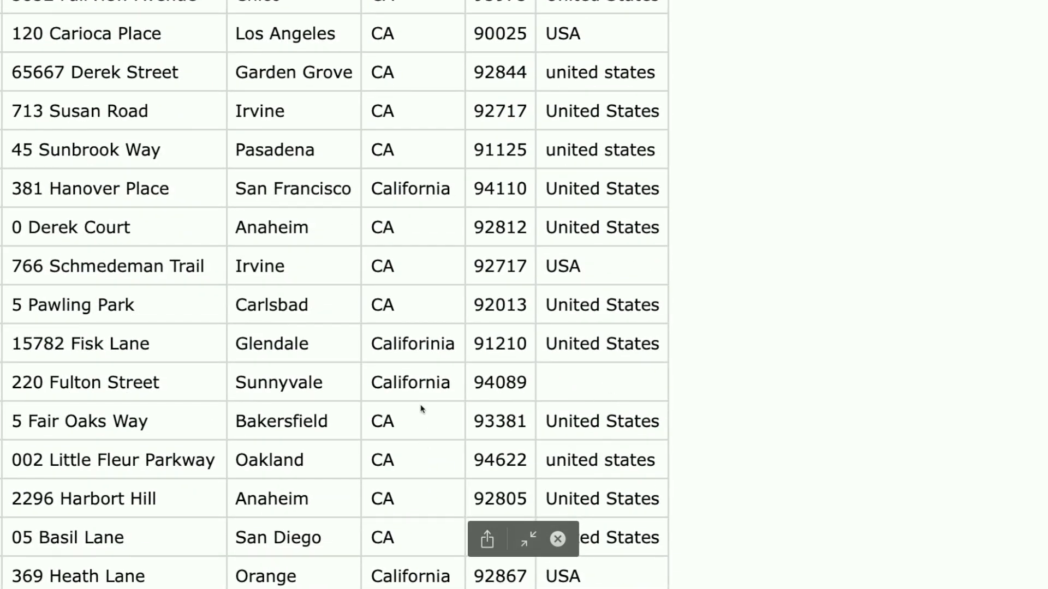
{"action": "scroll", "coordinate": [539, 408], "scroll_direction": "down", "scroll_amount": 1}
{"action": "scroll", "coordinate": [539, 408], "scroll_direction": "down", "scroll_amount": 5}
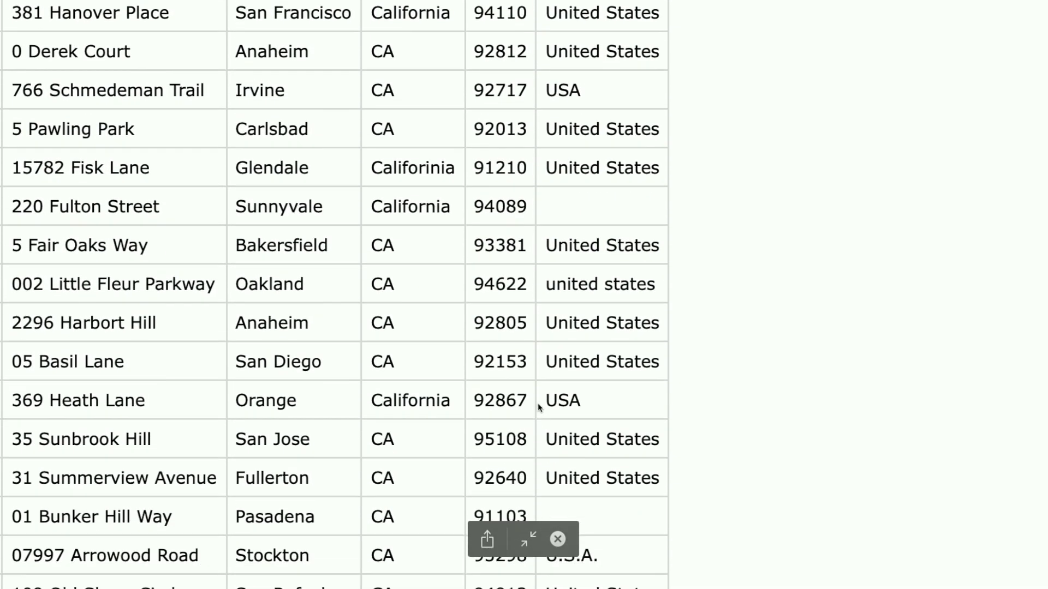
{"action": "scroll", "coordinate": [521, 235], "scroll_direction": "down", "scroll_amount": 5}
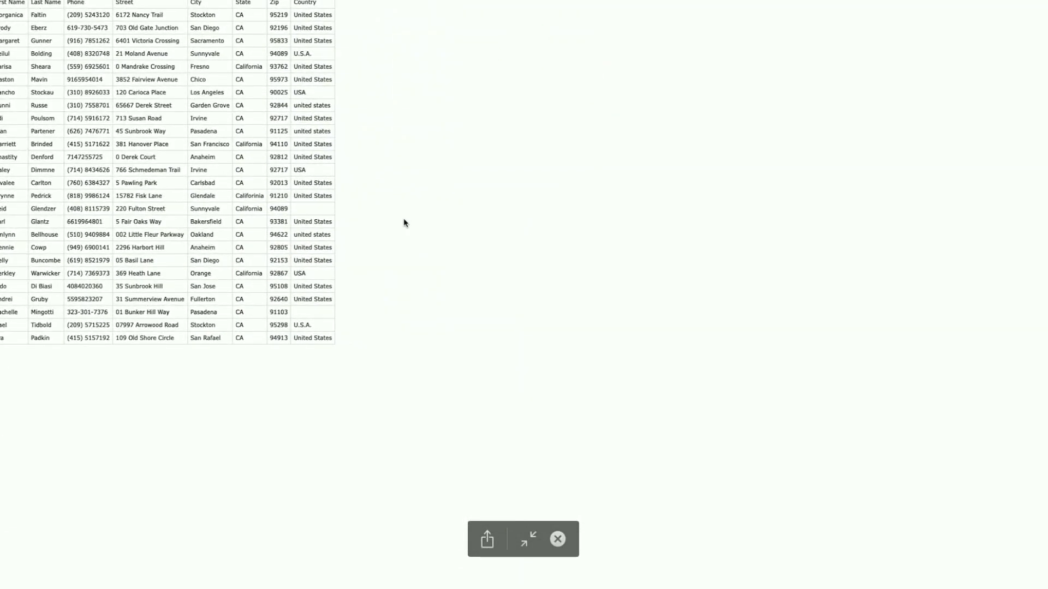
{"action": "key", "text": "Escape"}
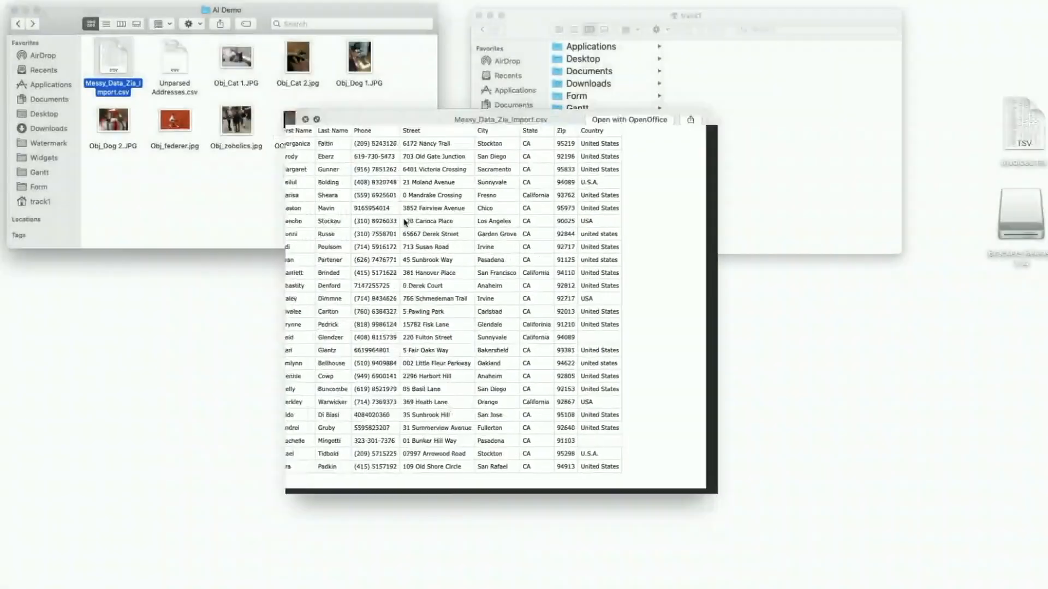
{"action": "key", "text": "Escape"}
{"action": "left_click", "coordinate": [337, 232]}
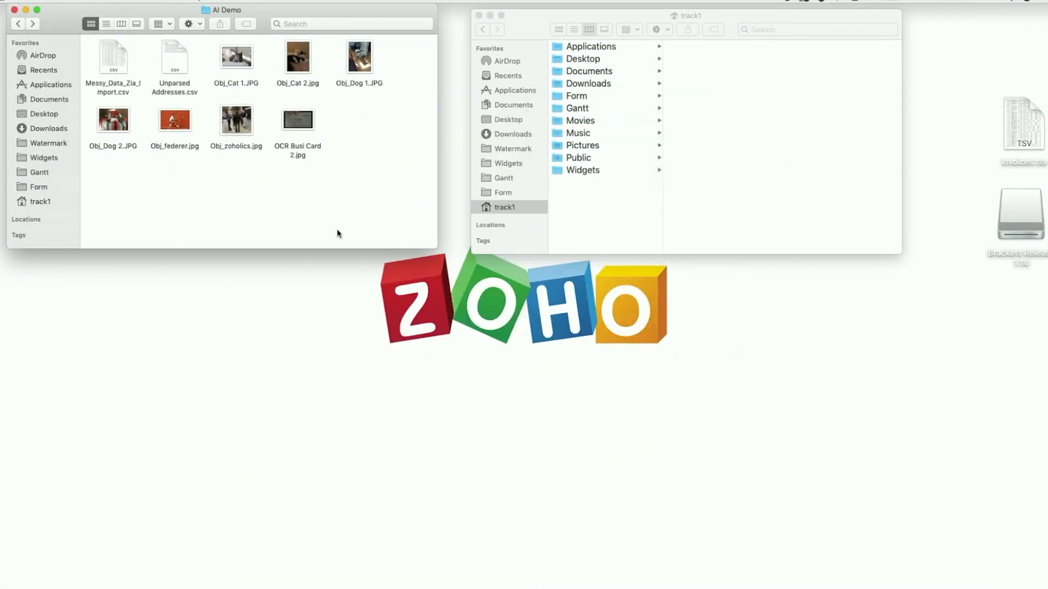
Switch to Zoho Creator and import Messy_Data_Zia_Import.csv from the AI Demo folder in local storage.
{"action": "key", "text": "super+Tab"}
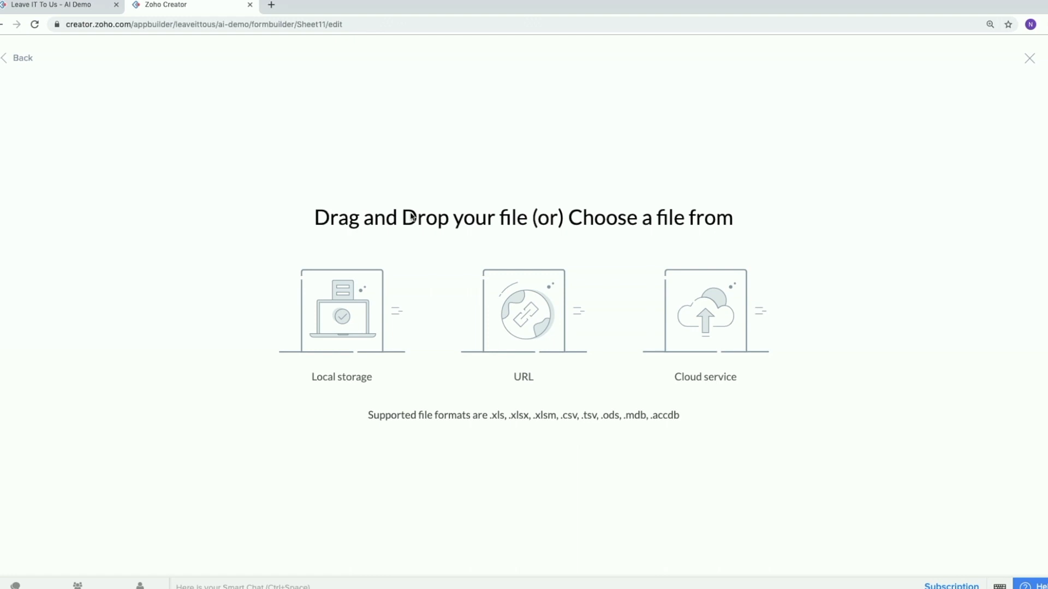
{"action": "left_click", "coordinate": [329, 317]}
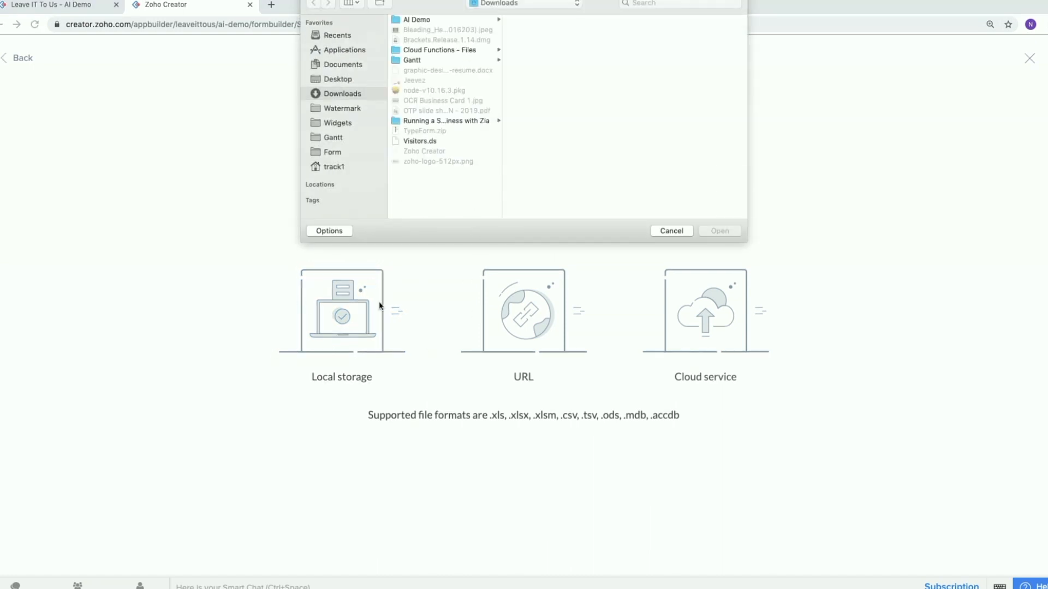
{"action": "left_click", "coordinate": [467, 21]}
{"action": "left_click", "coordinate": [534, 22]}
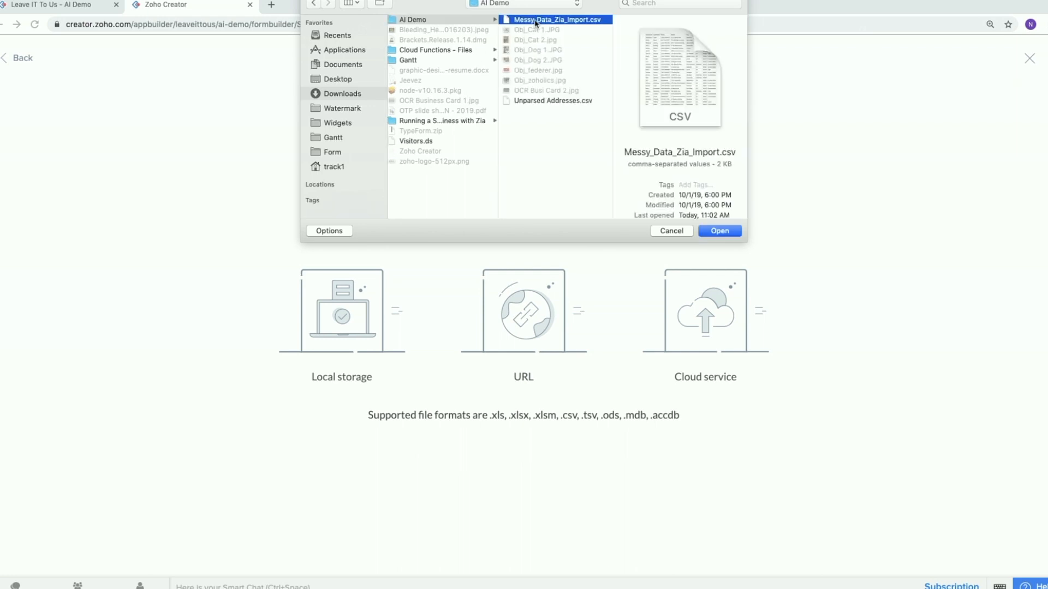
{"action": "double_click", "coordinate": [535, 22]}
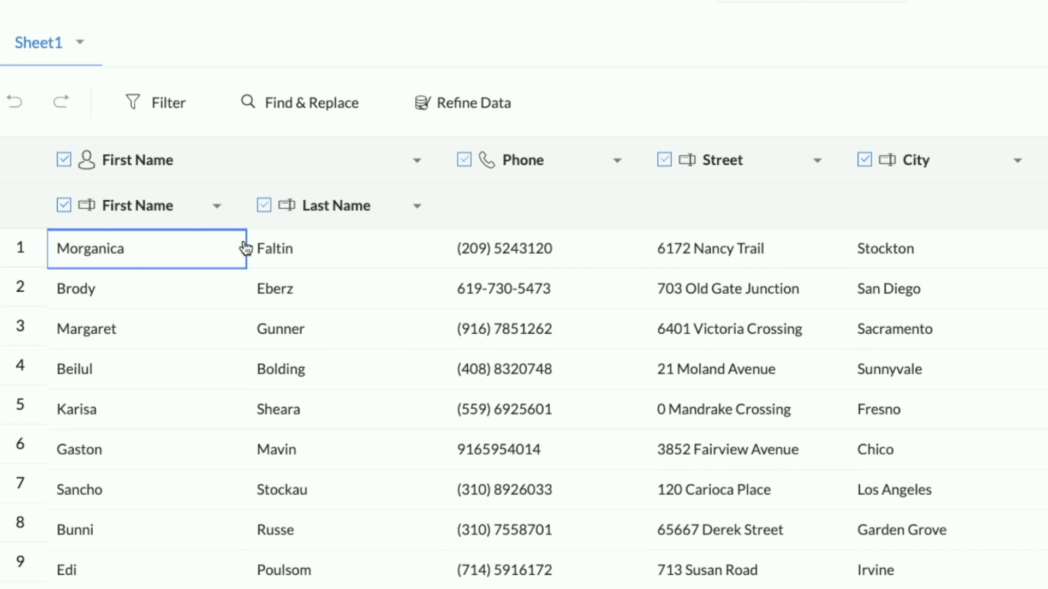
Look over the imported name and phone columns and the options available for the Phone column.
{"action": "scroll", "coordinate": [285, 244], "scroll_direction": "down", "scroll_amount": 1}
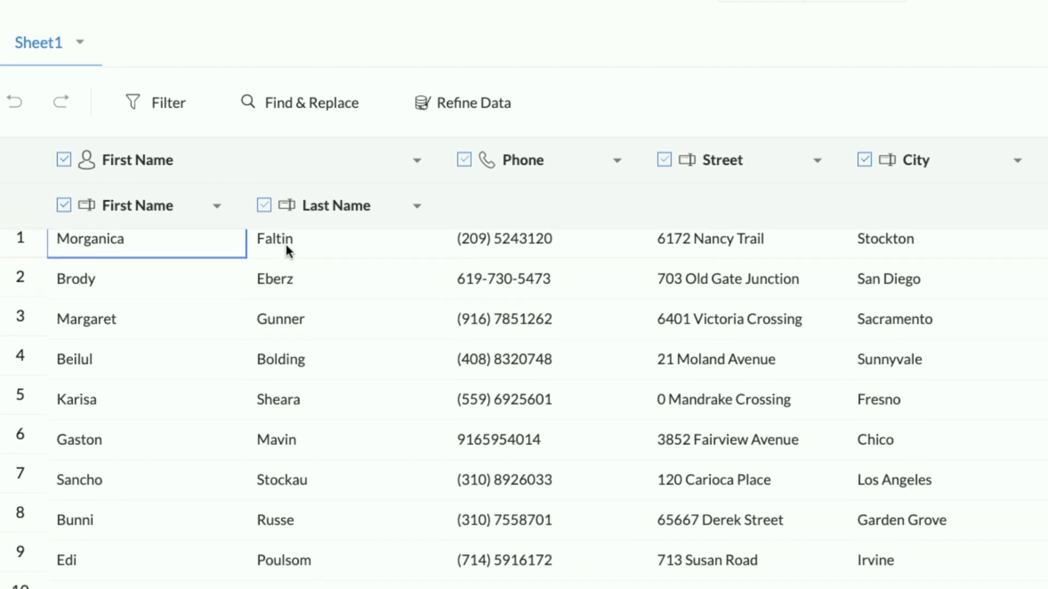
{"action": "scroll", "coordinate": [285, 243], "scroll_direction": "up", "scroll_amount": 1}
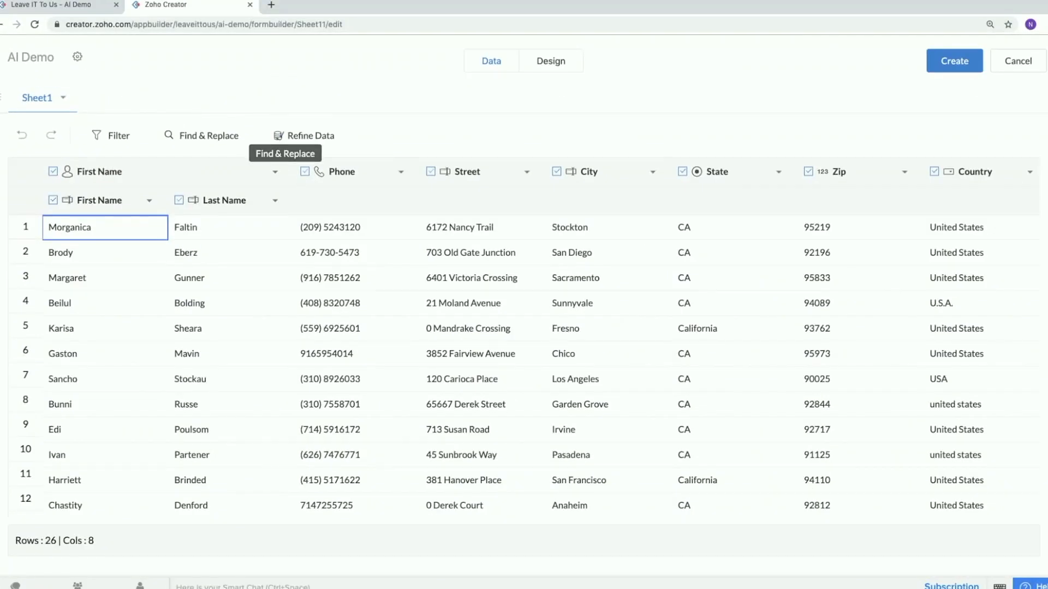
{"action": "left_click", "coordinate": [401, 173]}
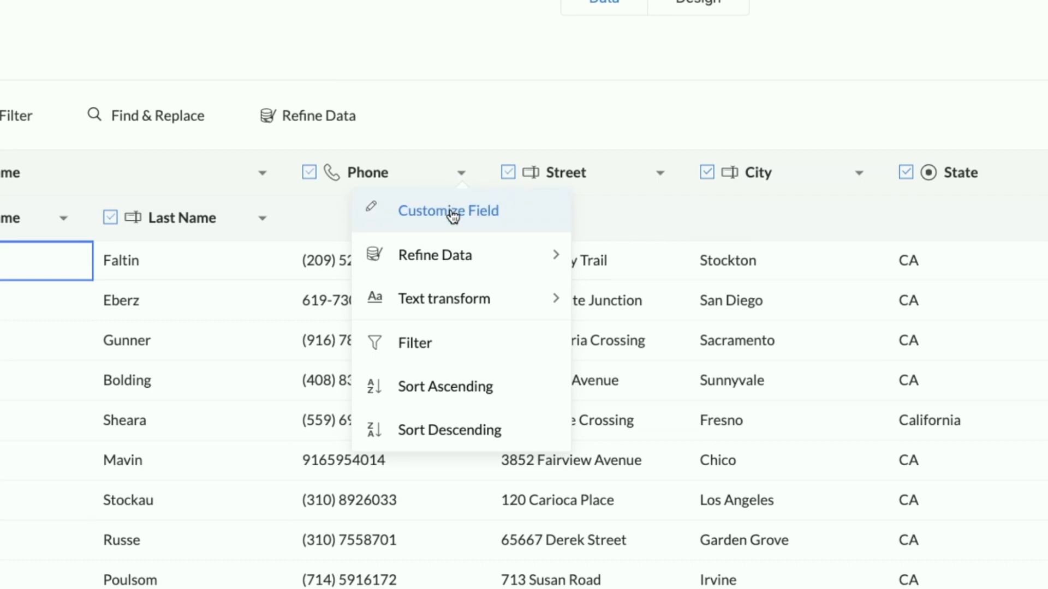
{"action": "left_click", "coordinate": [463, 176]}
{"action": "scroll", "coordinate": [351, 339], "scroll_direction": "down", "scroll_amount": 3}
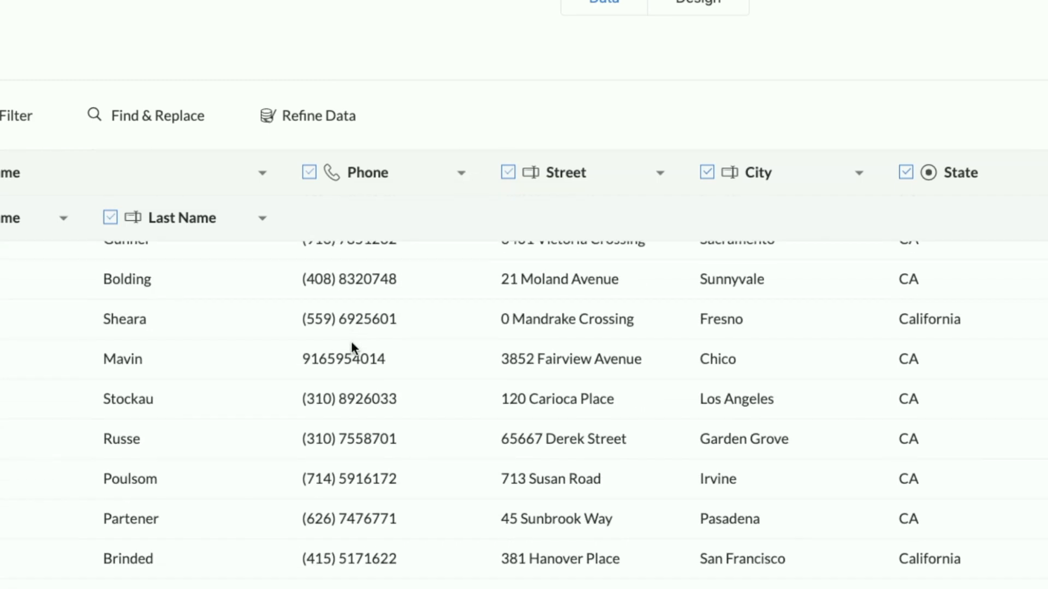
{"action": "scroll", "coordinate": [351, 343], "scroll_direction": "up", "scroll_amount": 3}
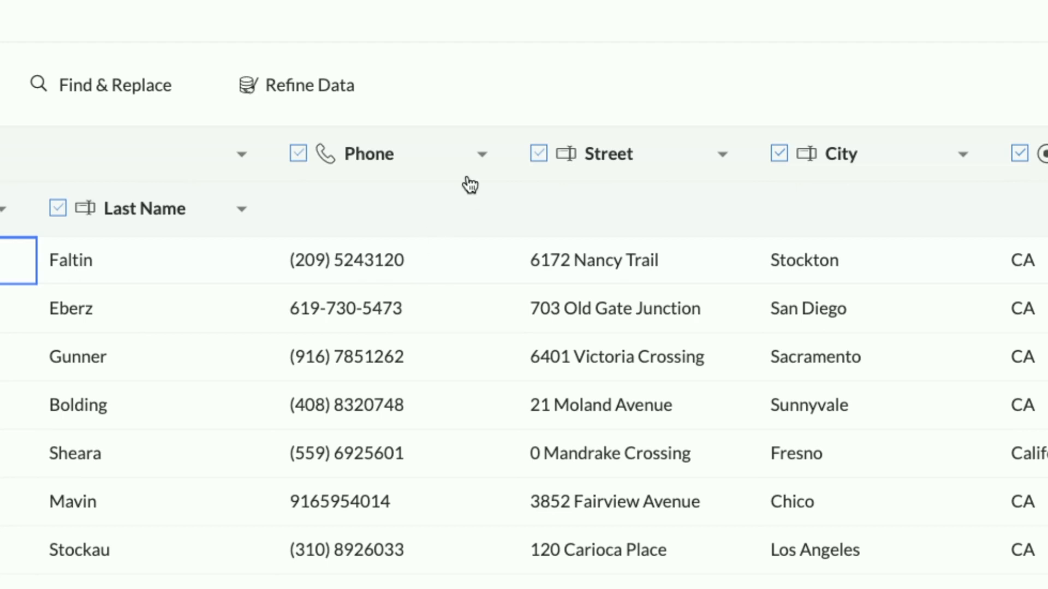
Standardize the Phone column by adding the United States calling code to all phone numbers, and close the Refine Data pane.
{"action": "left_click", "coordinate": [483, 157]}
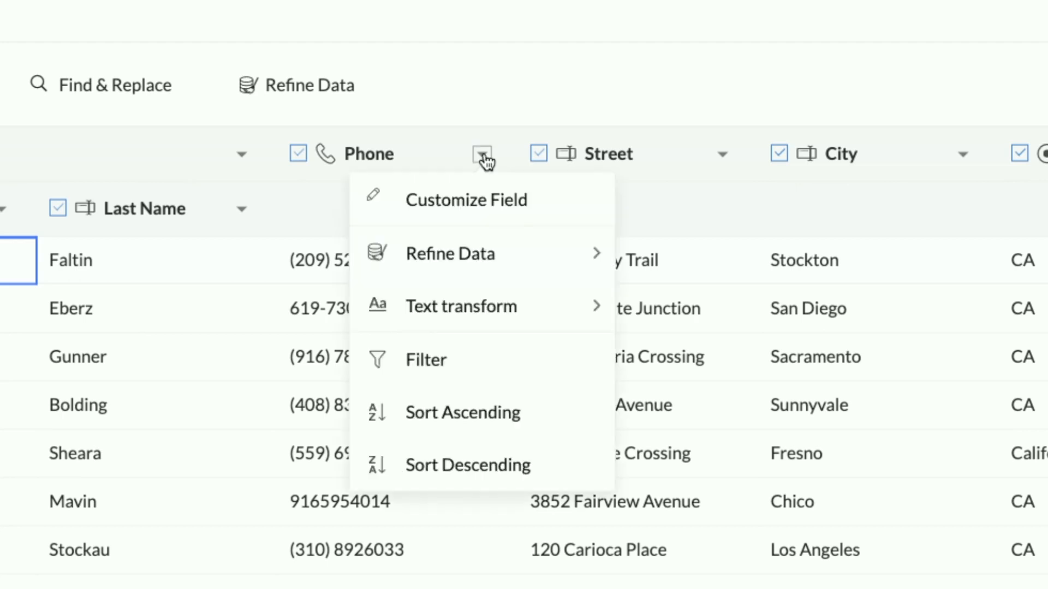
{"action": "mouse_move", "coordinate": [496, 261]}
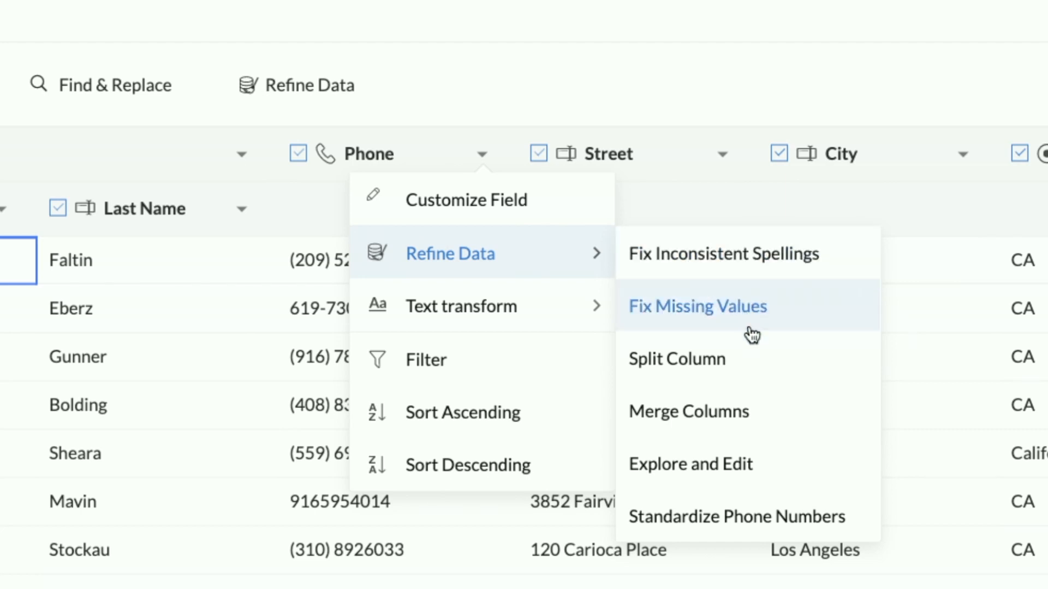
{"action": "left_click", "coordinate": [711, 525]}
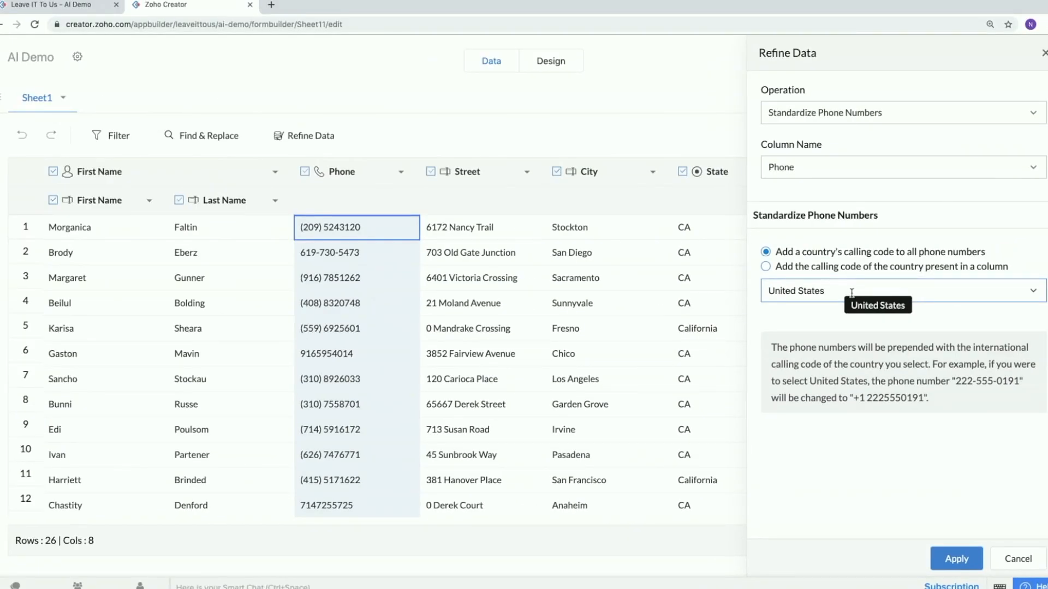
{"action": "left_click", "coordinate": [851, 293]}
{"action": "left_click", "coordinate": [1031, 293]}
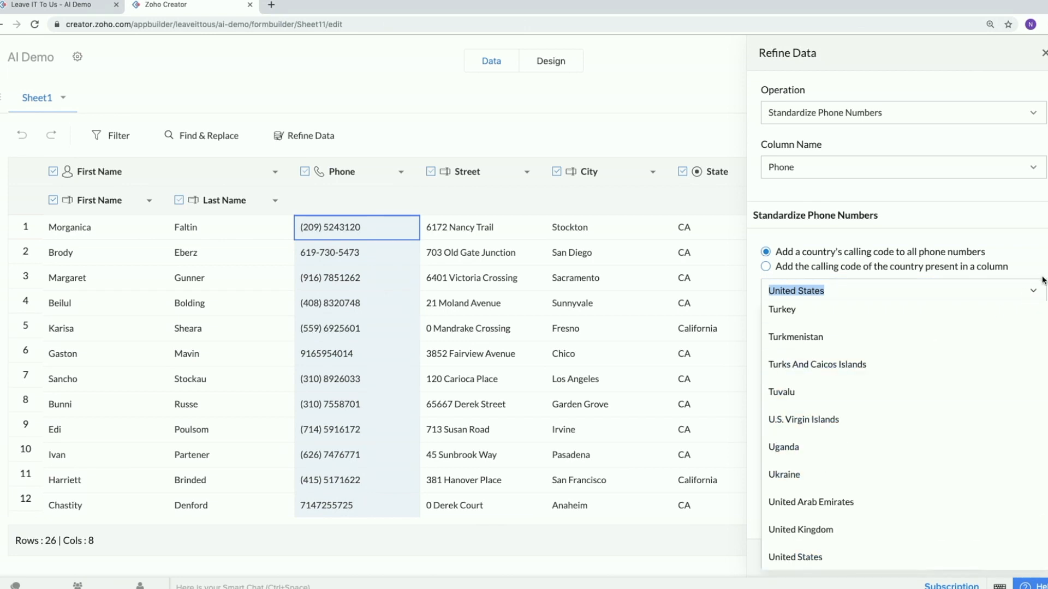
{"action": "left_click", "coordinate": [1035, 295]}
{"action": "left_click", "coordinate": [970, 346]}
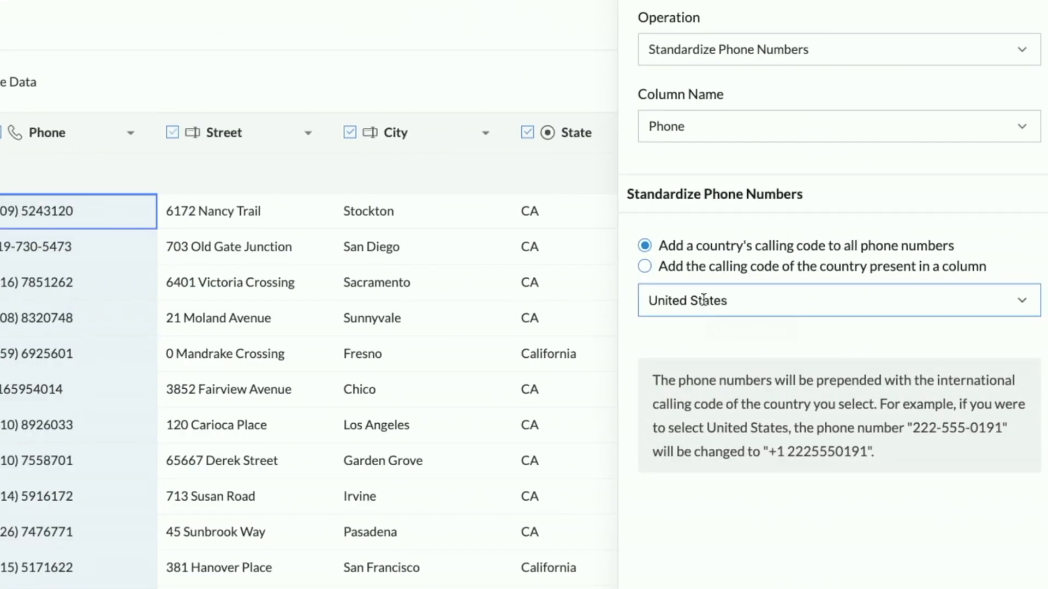
{"action": "left_click", "coordinate": [645, 266]}
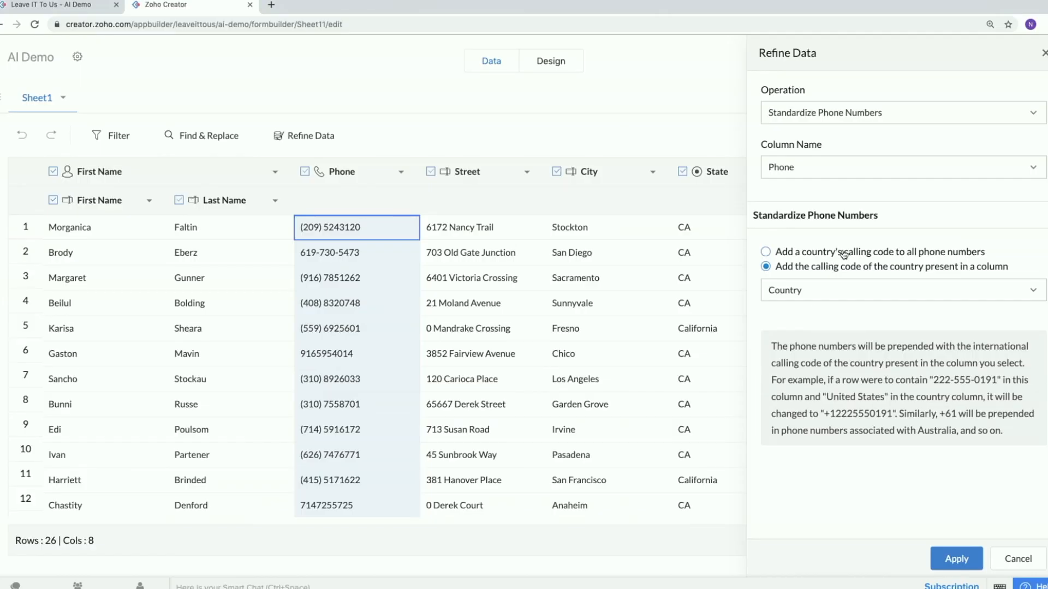
{"action": "left_click", "coordinate": [754, 248]}
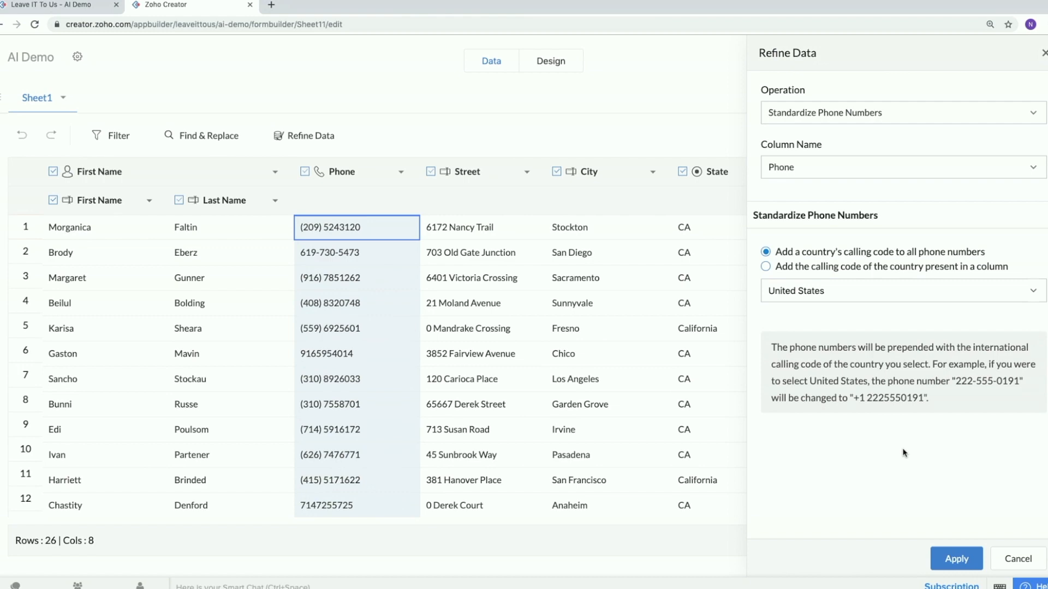
{"action": "left_click", "coordinate": [947, 559]}
{"action": "left_click", "coordinate": [1043, 52]}
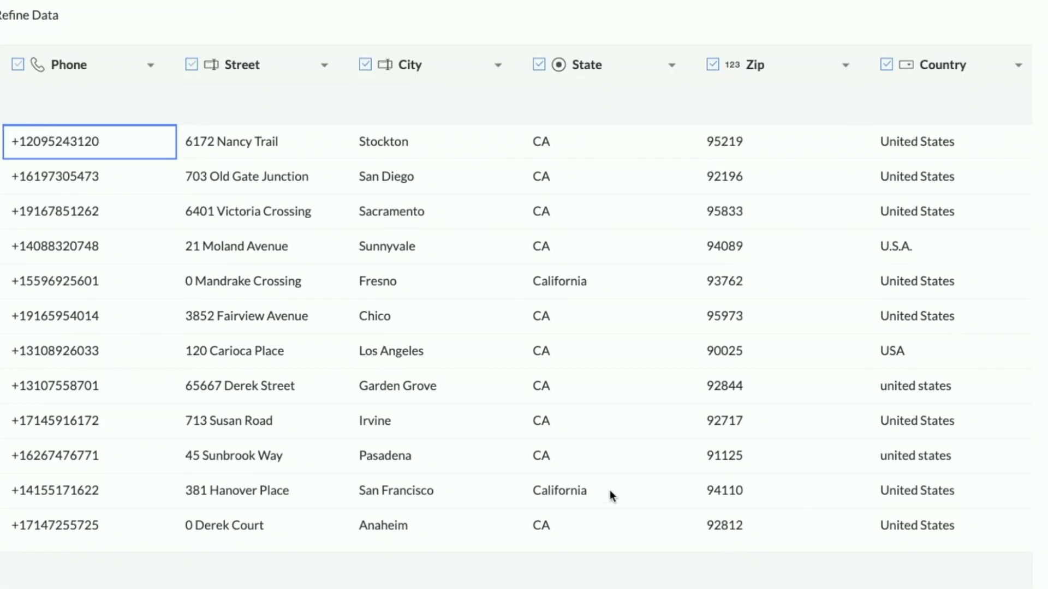
Fix inconsistent spellings in the State column by replacing the California and Califorinia cluster with California.
{"action": "scroll", "coordinate": [589, 251], "scroll_direction": "down", "scroll_amount": 1}
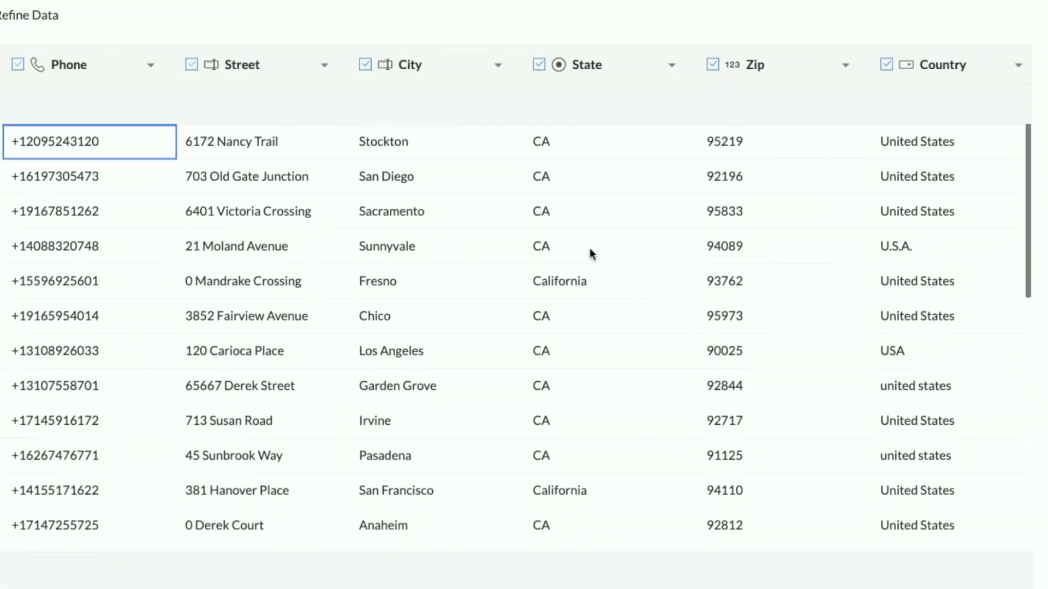
{"action": "left_click", "coordinate": [672, 65]}
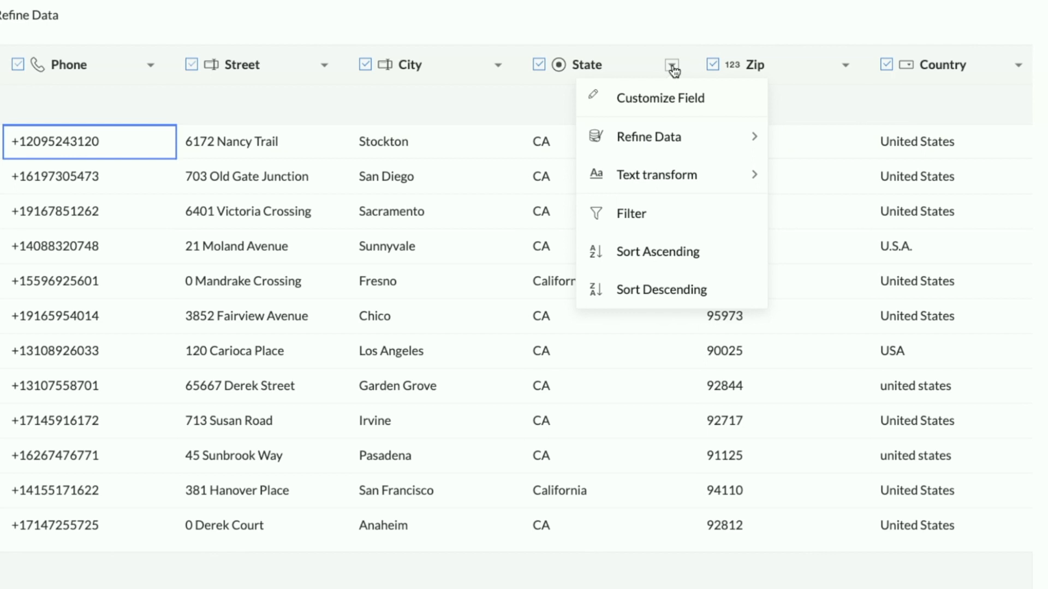
{"action": "mouse_move", "coordinate": [723, 133]}
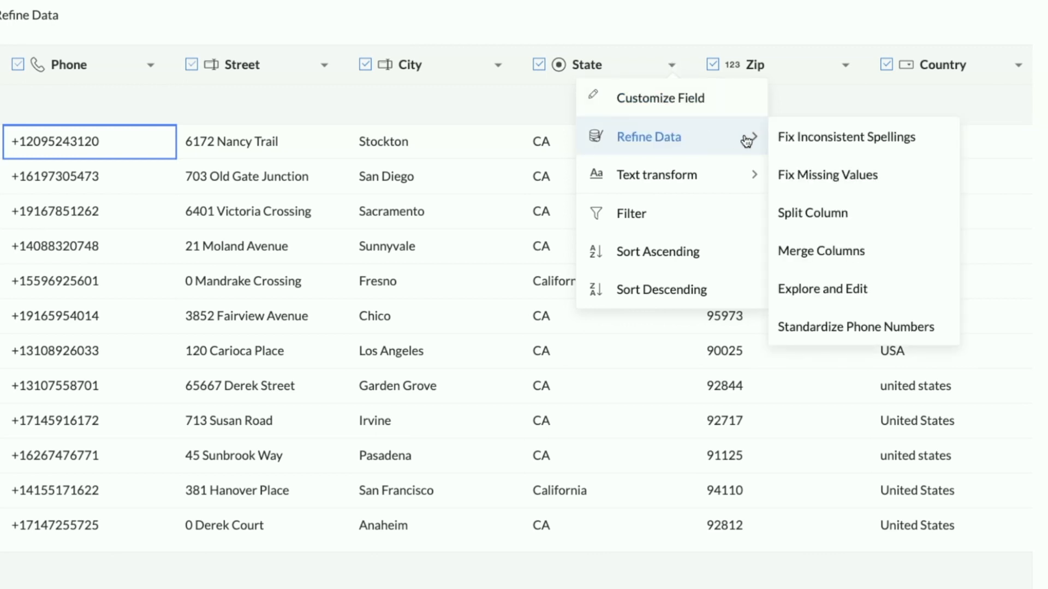
{"action": "left_click", "coordinate": [817, 146]}
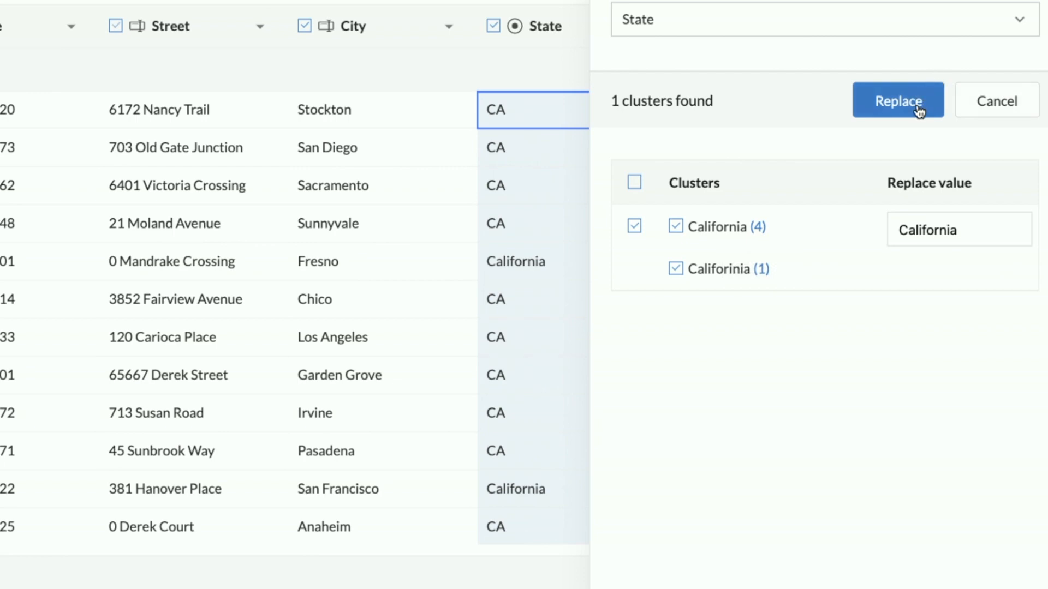
{"action": "left_click", "coordinate": [952, 229]}
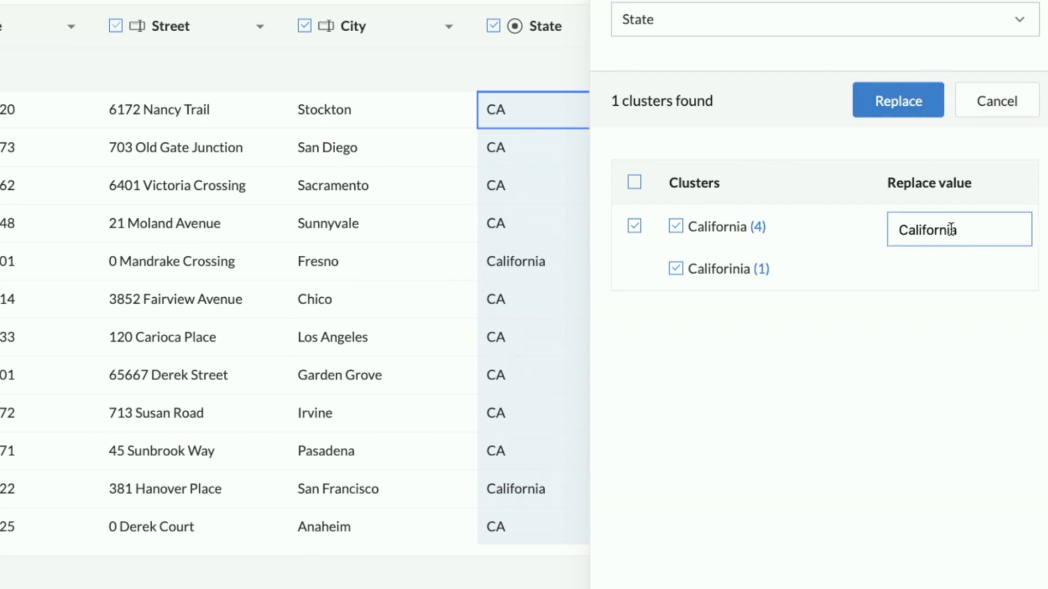
{"action": "left_click", "coordinate": [941, 236]}
{"action": "left_click", "coordinate": [969, 232]}
{"action": "double_click", "coordinate": [917, 233]}
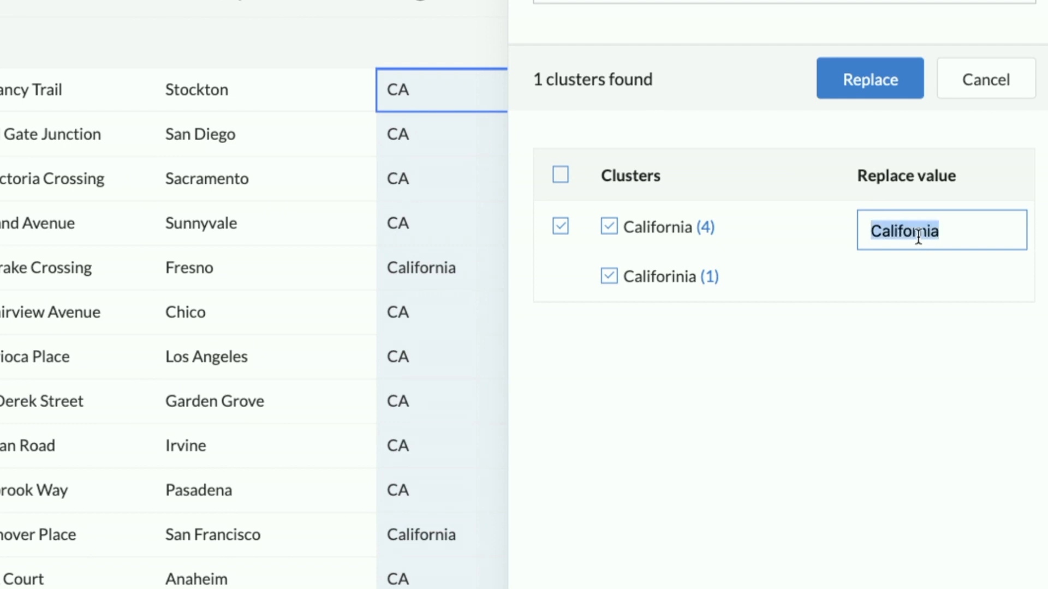
{"action": "left_click", "coordinate": [872, 81]}
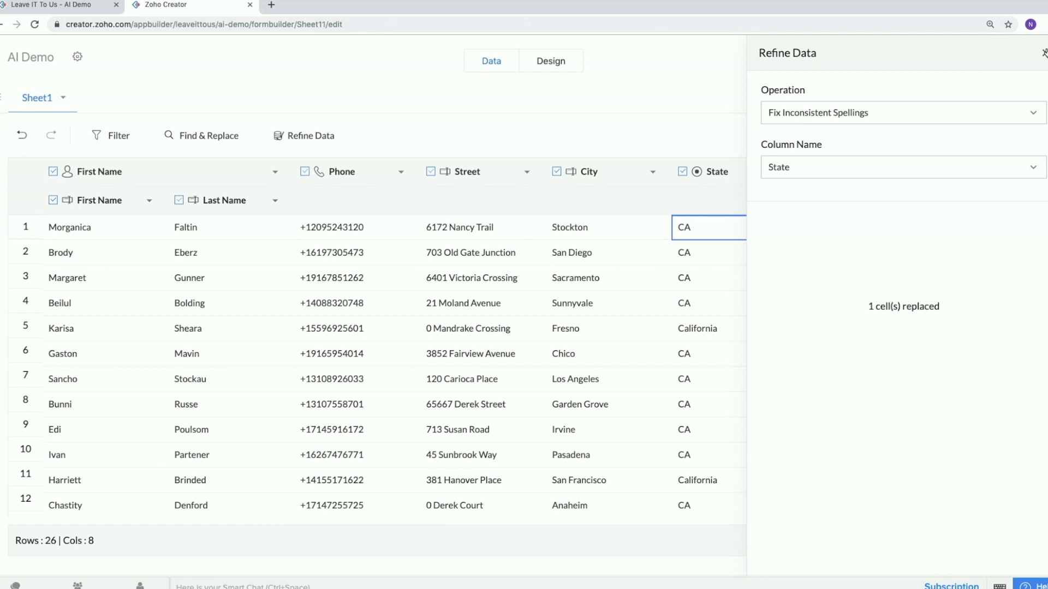
Use Explore and Edit on the State column to change the value CA to California, and close the Refine Data pane.
{"action": "left_click", "coordinate": [978, 116]}
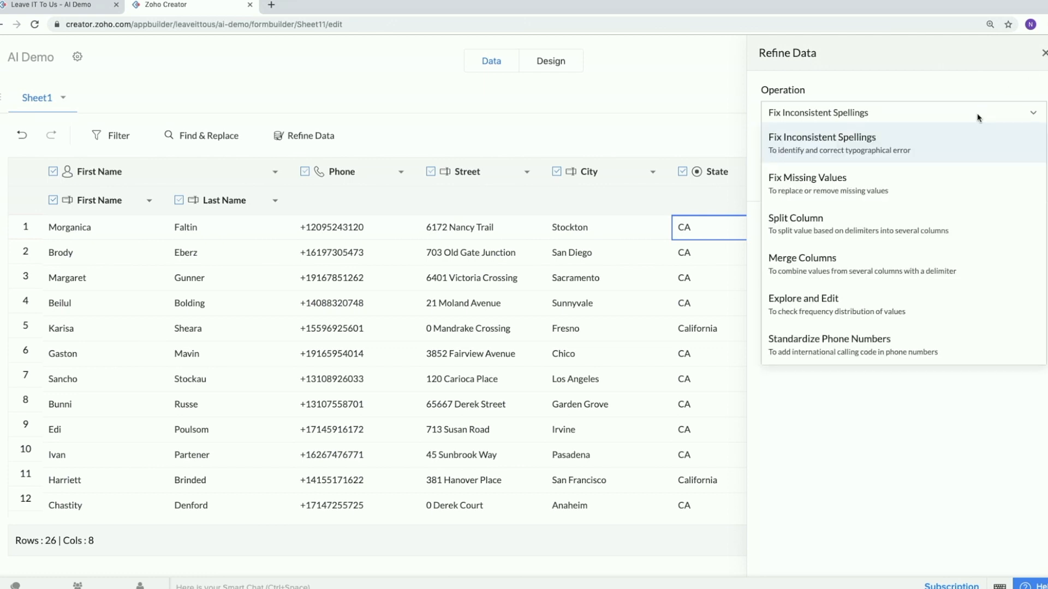
{"action": "left_click", "coordinate": [877, 305]}
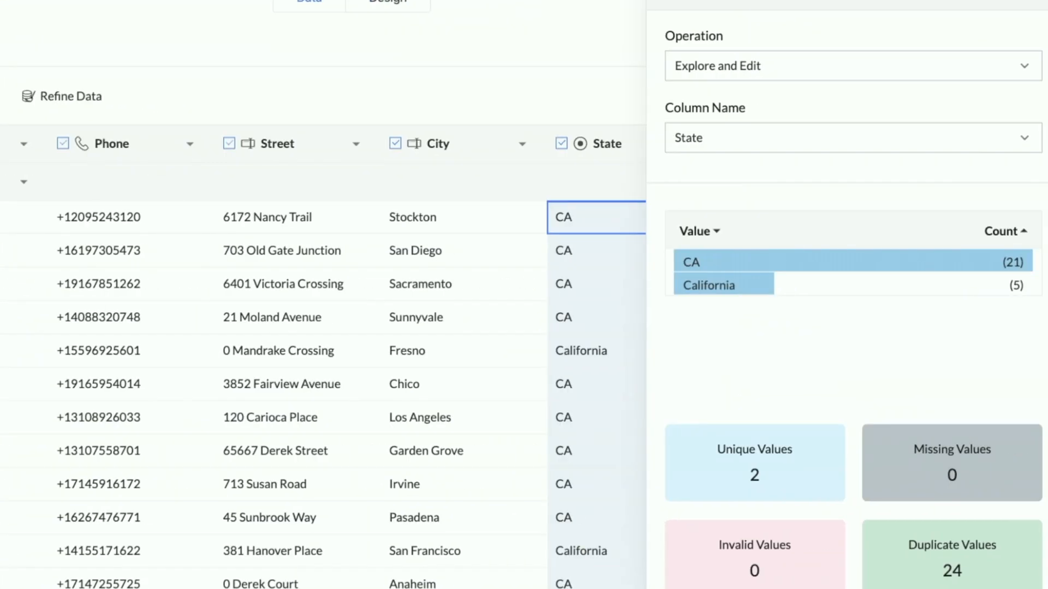
{"action": "left_click", "coordinate": [950, 61]}
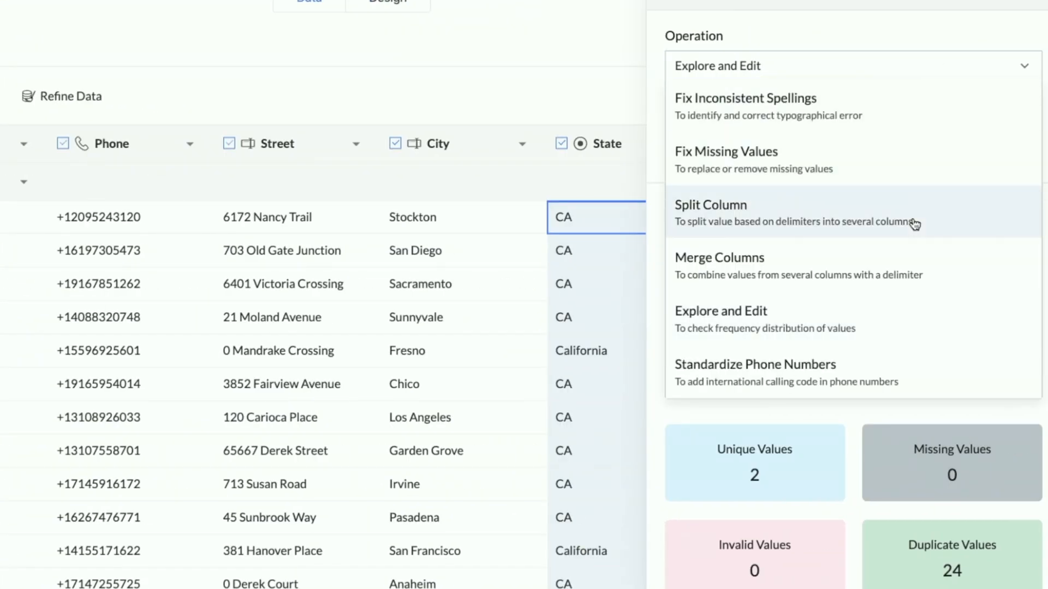
{"action": "left_click", "coordinate": [945, 73]}
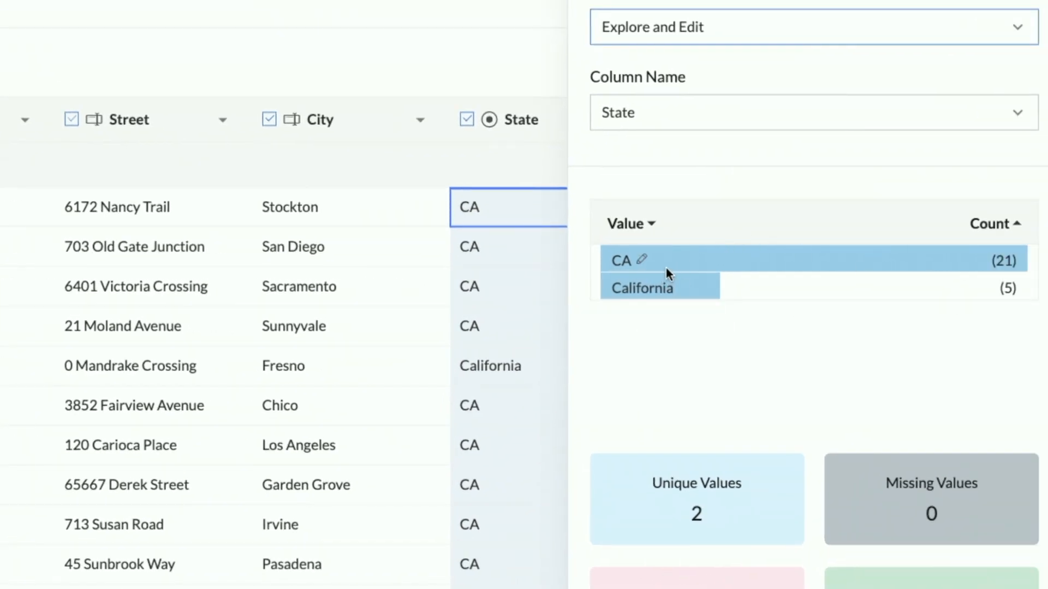
{"action": "left_click", "coordinate": [642, 261]}
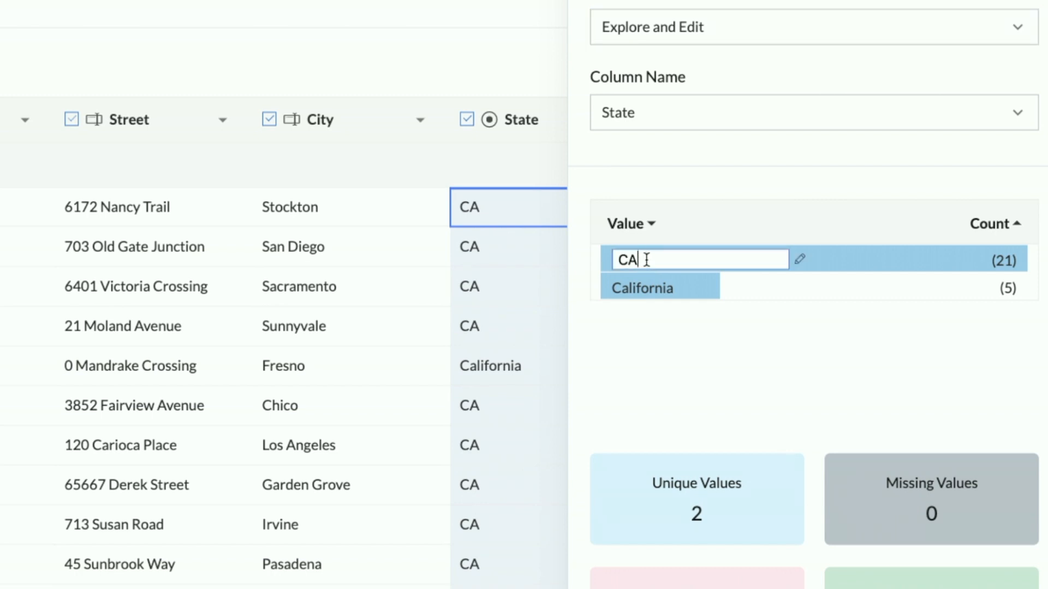
{"action": "key", "text": "BackSpace"}
{"action": "type", "text": "alifornia"}
{"action": "key", "text": "Return"}
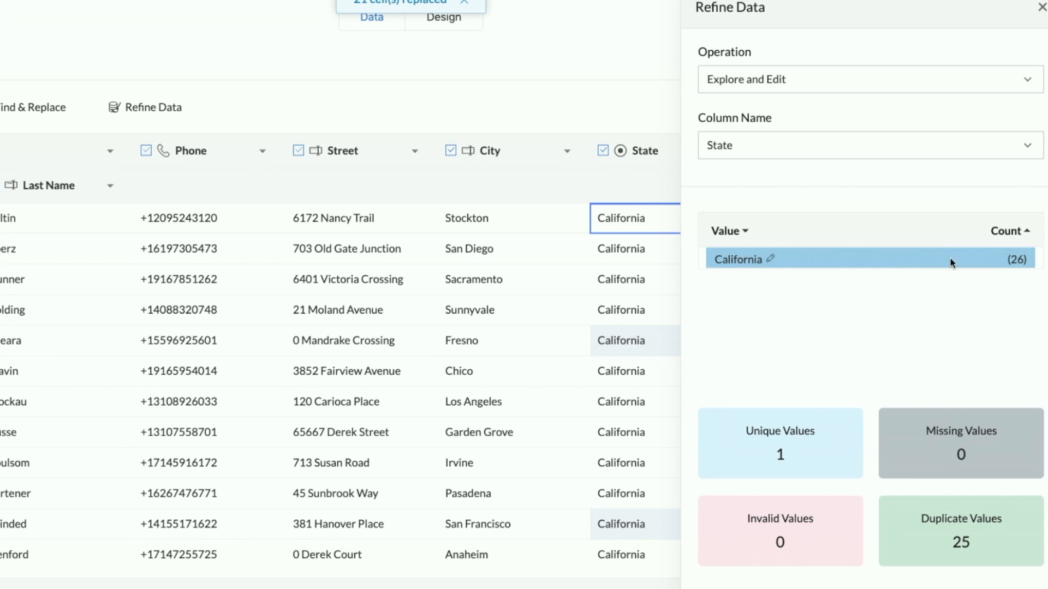
{"action": "left_click", "coordinate": [1041, 7]}
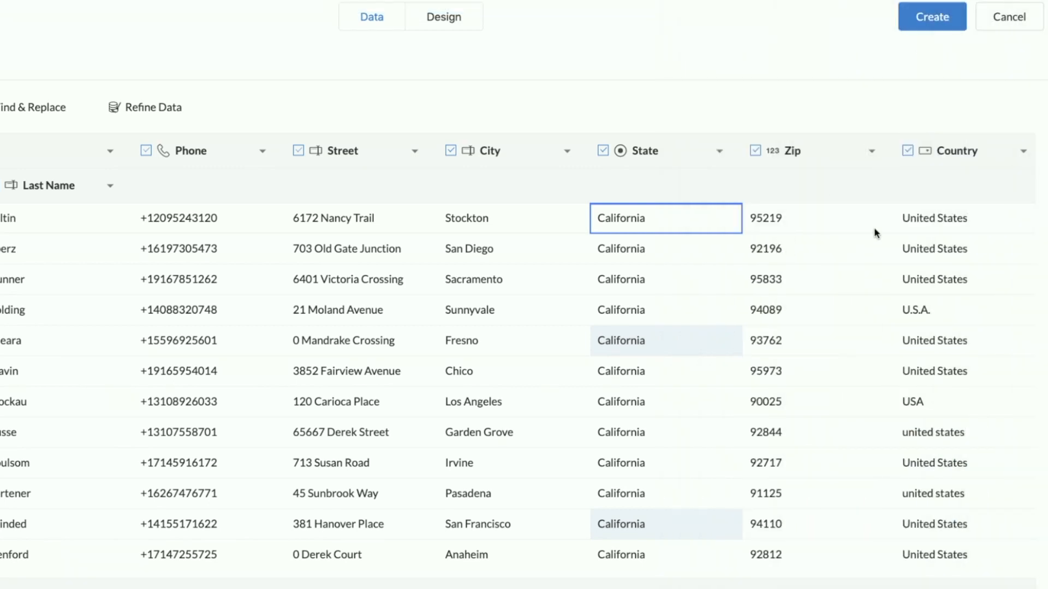
Fix the missing values in the Country column by filling them with United States, and close the Refine Data pane.
{"action": "left_click", "coordinate": [1021, 154]}
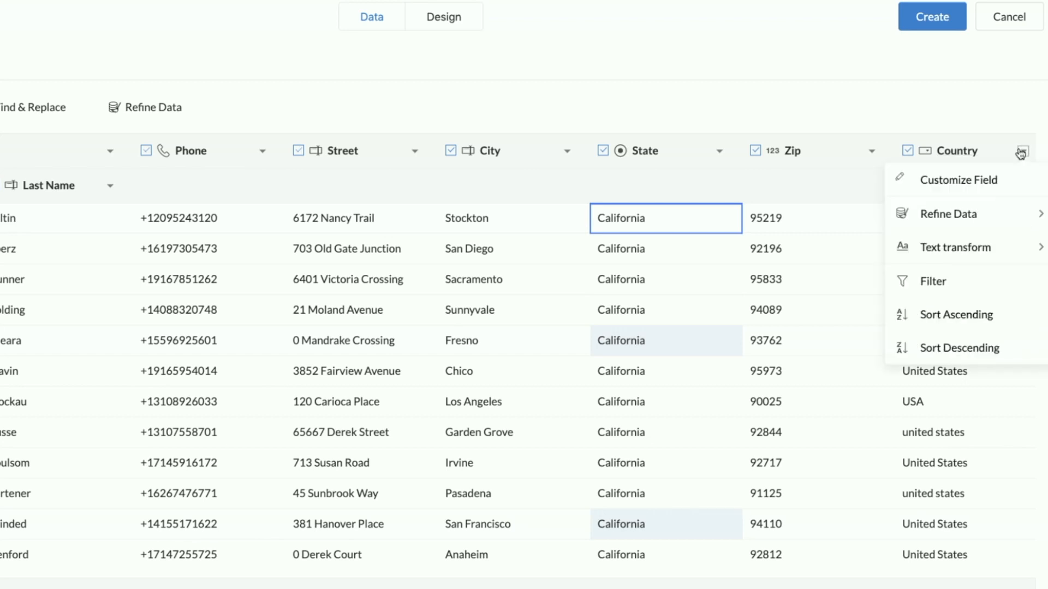
{"action": "mouse_move", "coordinate": [998, 222]}
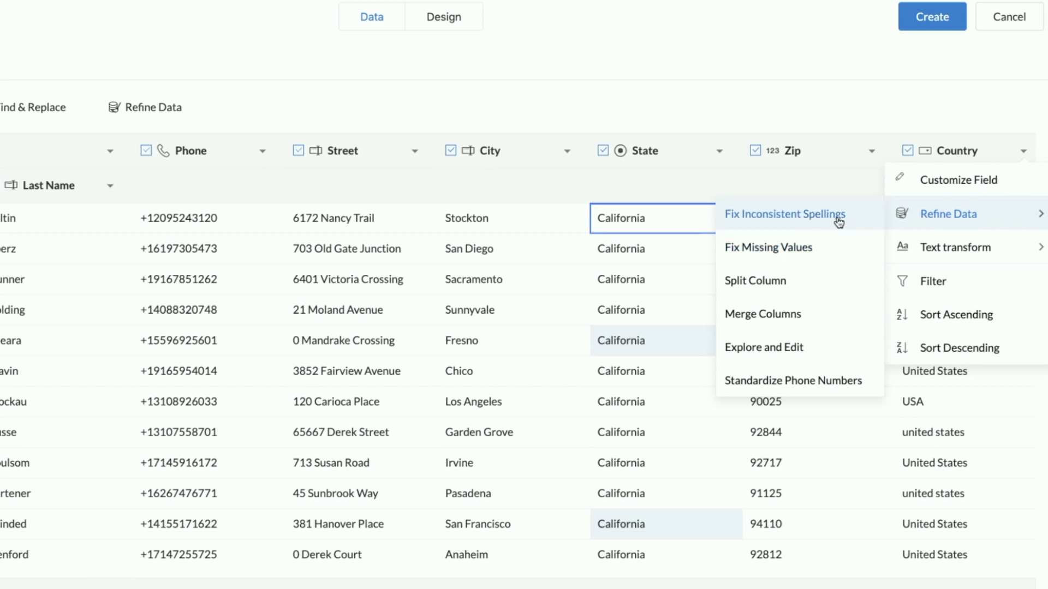
{"action": "left_click", "coordinate": [831, 249]}
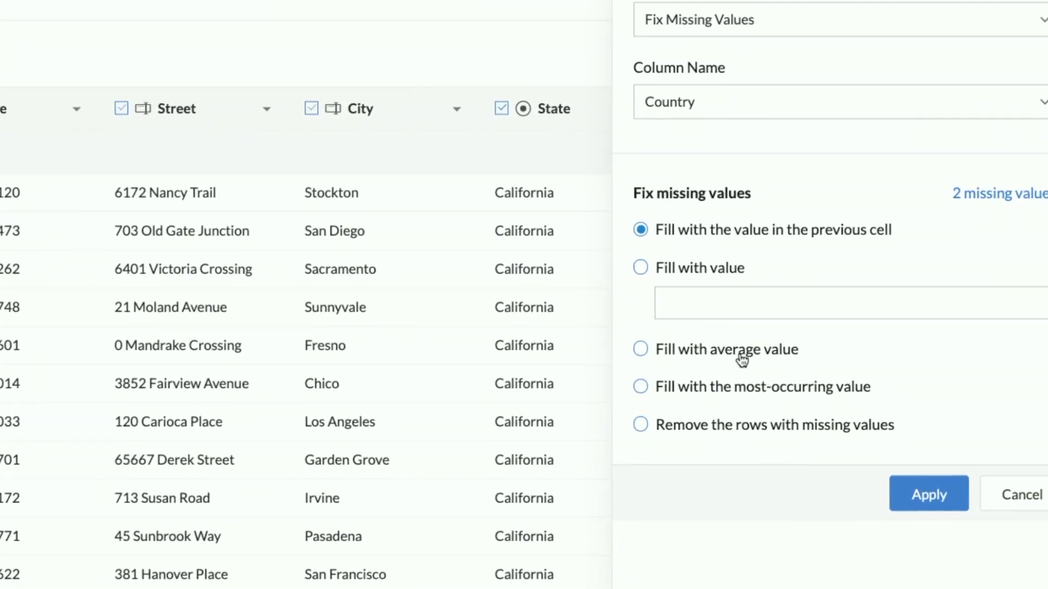
{"action": "left_click", "coordinate": [642, 388]}
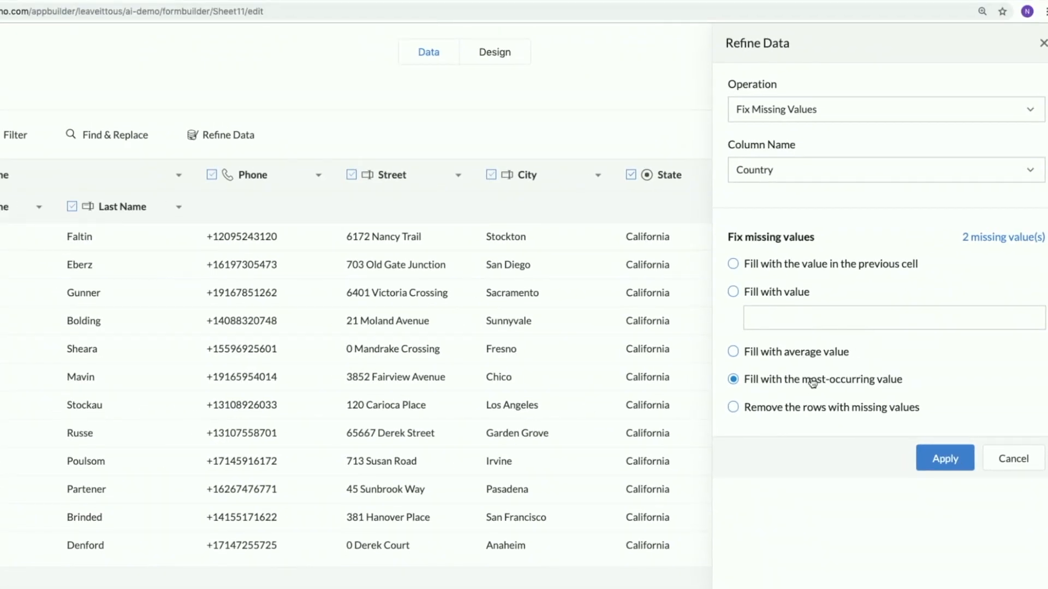
{"action": "left_click", "coordinate": [725, 306]}
{"action": "type", "text": "United States"}
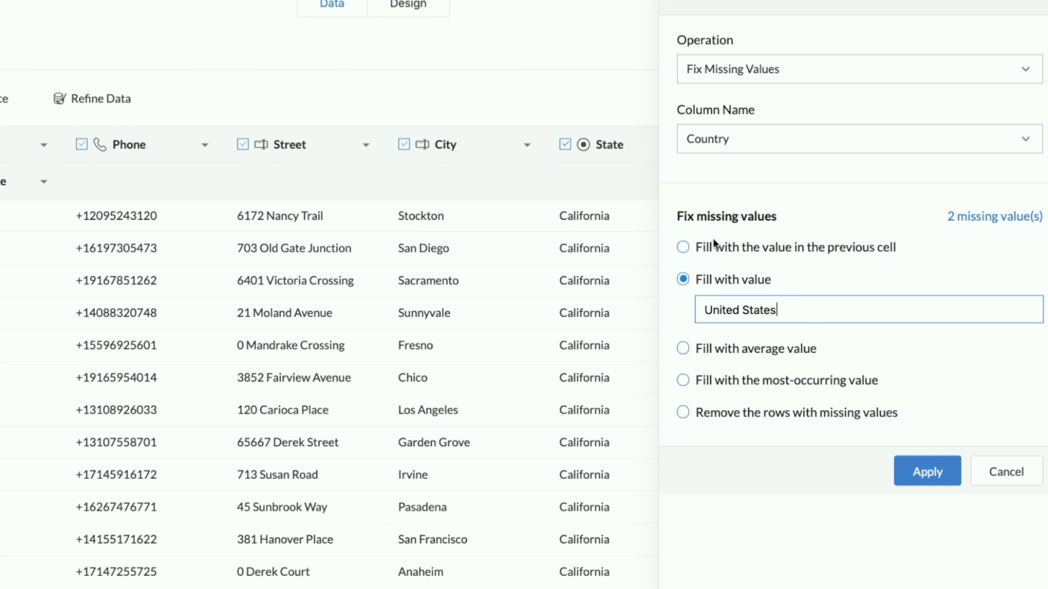
{"action": "left_click", "coordinate": [929, 473]}
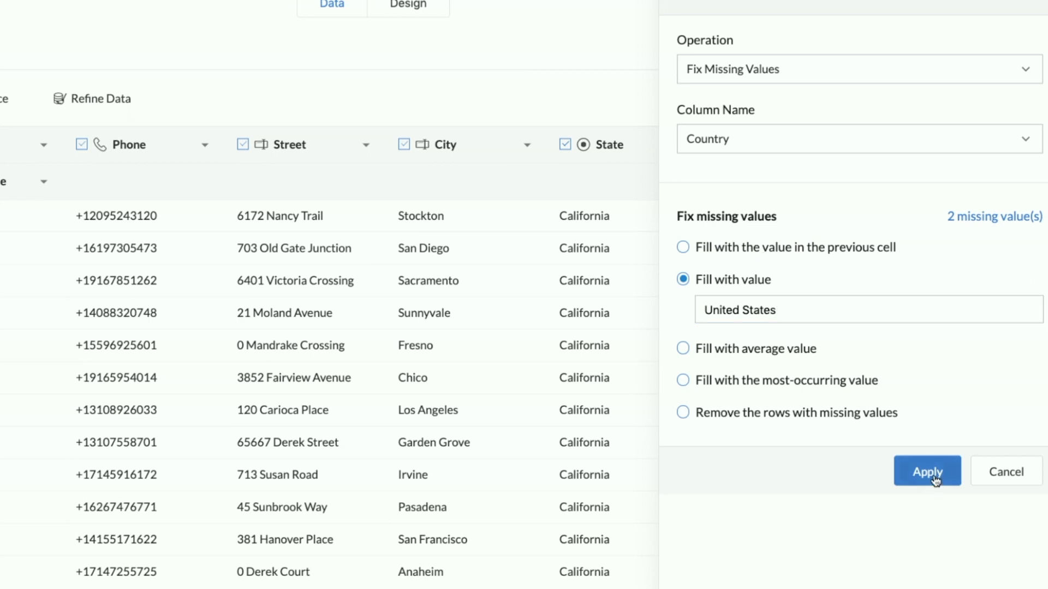
{"action": "left_click", "coordinate": [1043, 4]}
{"action": "scroll", "coordinate": [936, 327], "scroll_direction": "down", "scroll_amount": 1}
{"action": "scroll", "coordinate": [936, 327], "scroll_direction": "down", "scroll_amount": 5}
{"action": "scroll", "coordinate": [937, 327], "scroll_direction": "left", "scroll_amount": 1}
{"action": "scroll", "coordinate": [936, 328], "scroll_direction": "up", "scroll_amount": 6}
Fix inconsistent spellings in the Country column by replacing both the USA and United States clusters with United States, and close the pane.
{"action": "left_click", "coordinate": [1021, 145]}
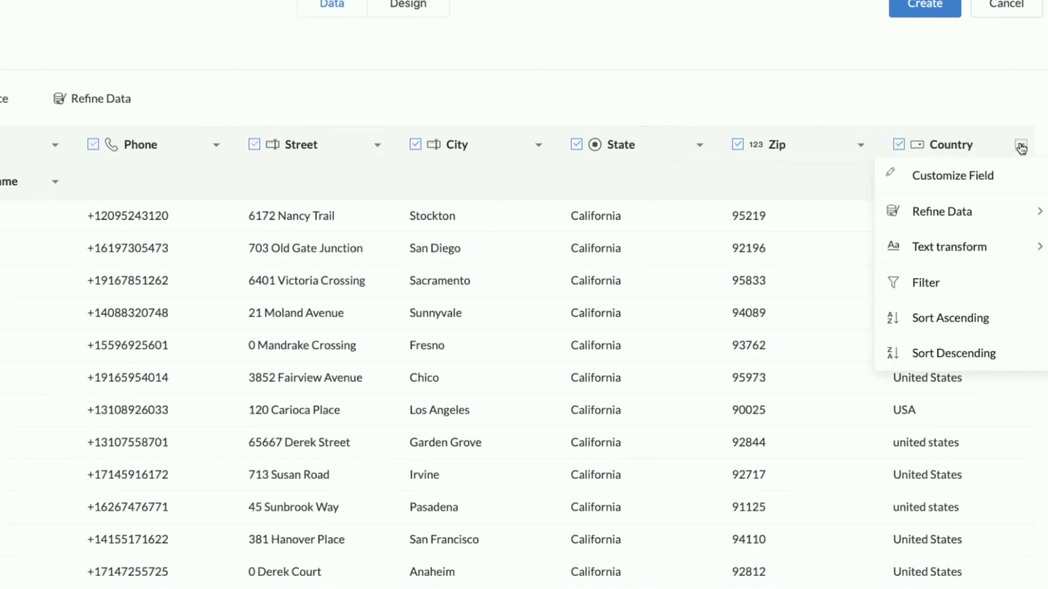
{"action": "mouse_move", "coordinate": [1002, 212]}
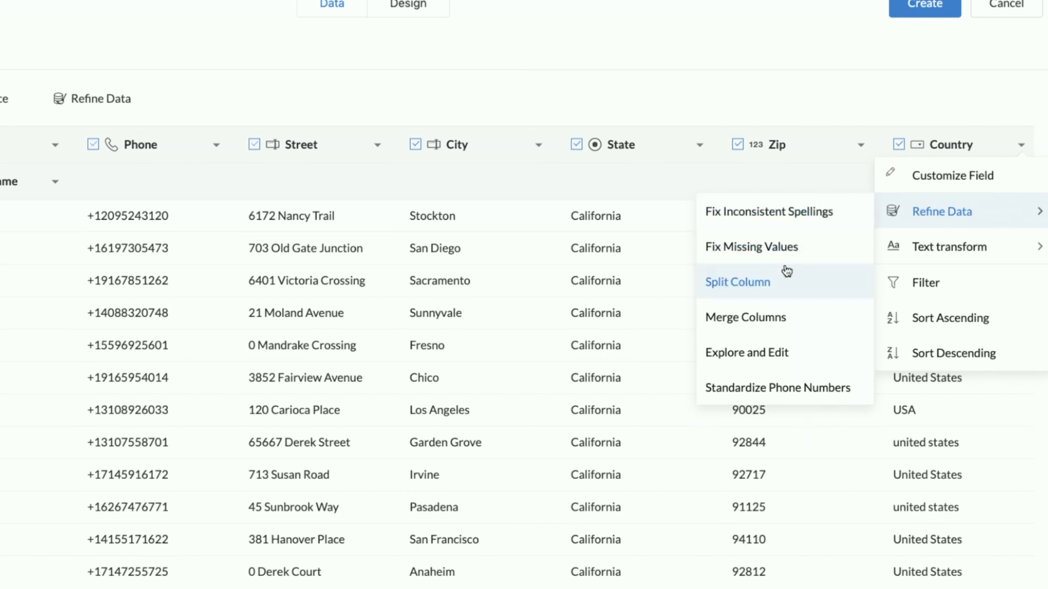
{"action": "left_click", "coordinate": [801, 217]}
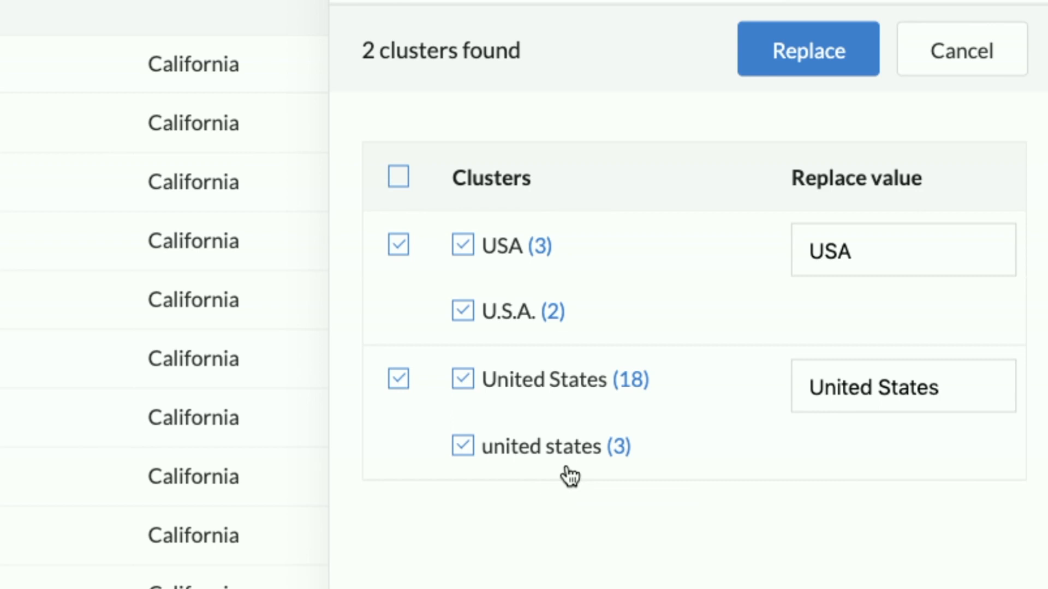
{"action": "left_click", "coordinate": [871, 268]}
{"action": "key", "text": "BackSpace"}
{"action": "key", "text": "BackSpace"}
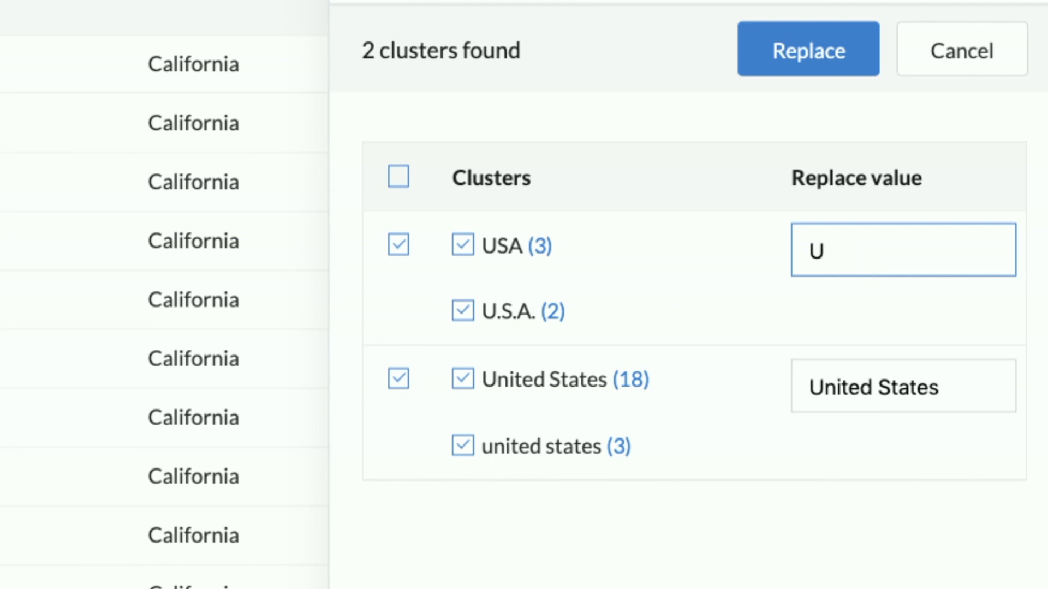
{"action": "type", "text": "nited"}
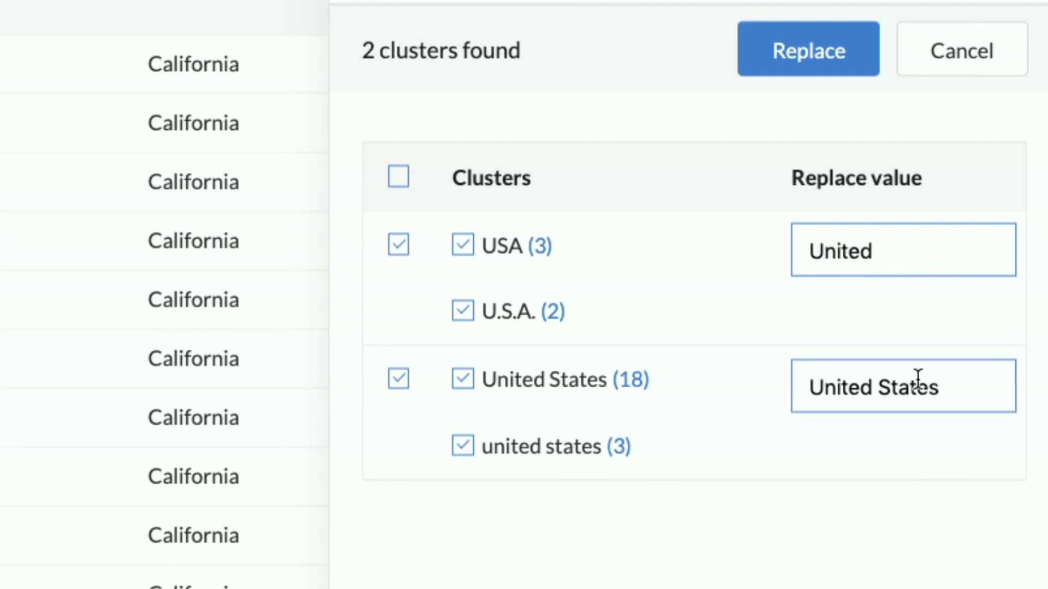
{"action": "double_click", "coordinate": [895, 388]}
{"action": "left_click", "coordinate": [915, 257]}
{"action": "type", "text": "St"}
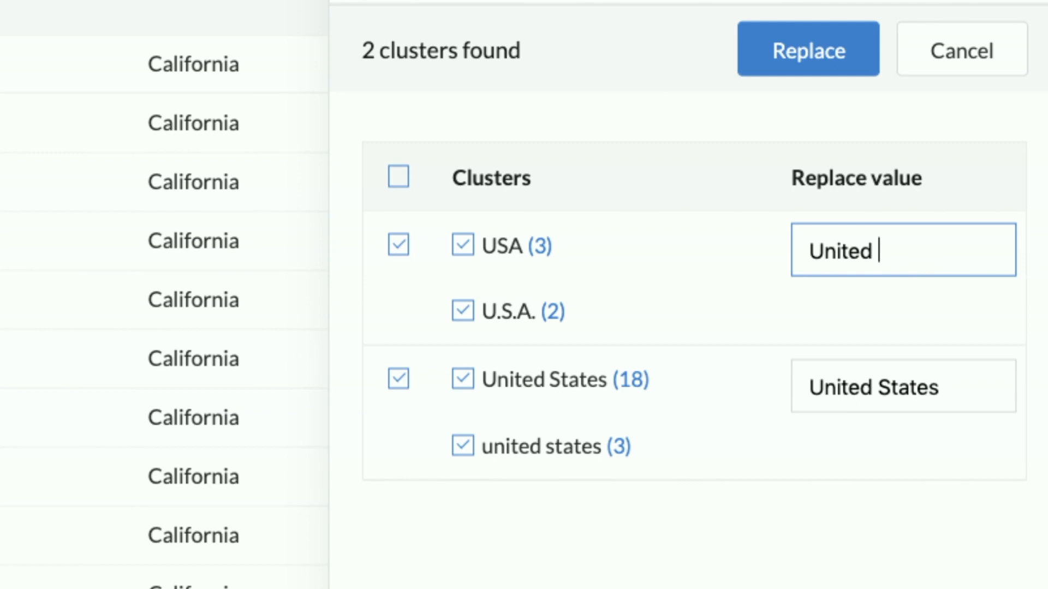
{"action": "type", "text": "ates"}
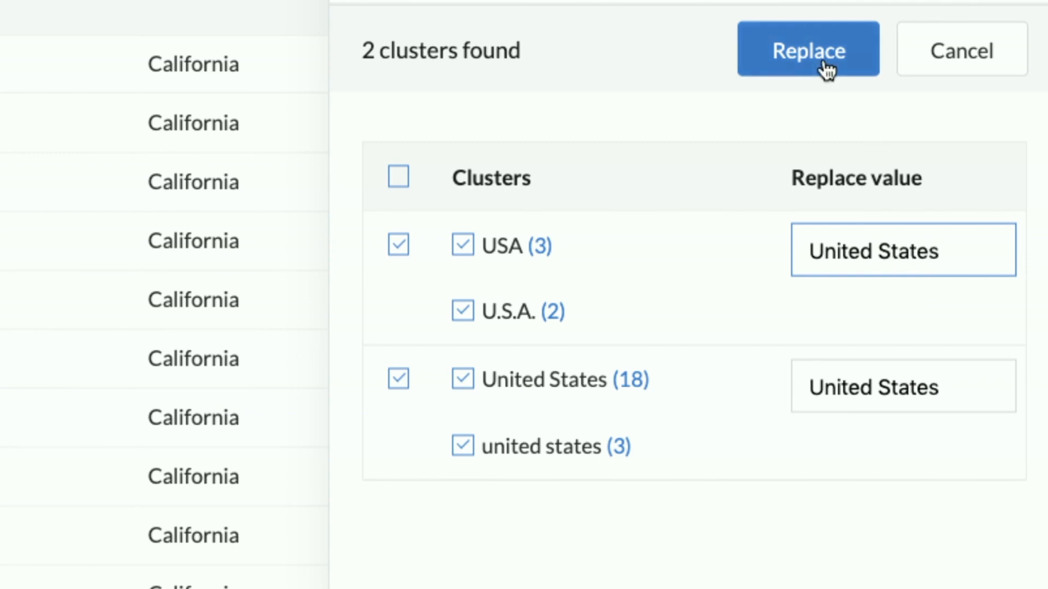
{"action": "left_click", "coordinate": [825, 64]}
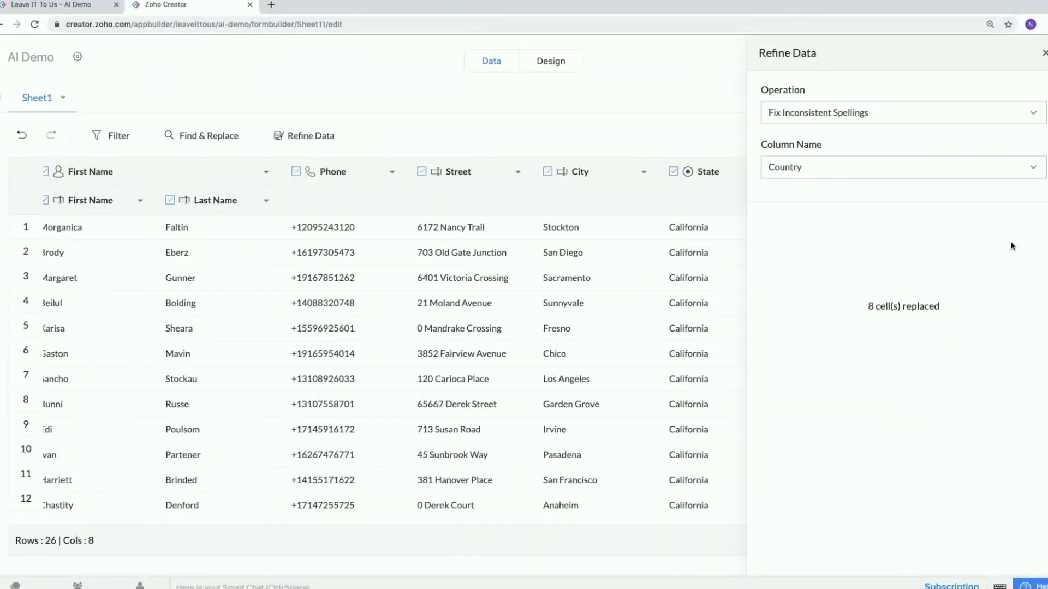
{"action": "left_click", "coordinate": [1044, 55]}
Change the Street column's field type to Address.
{"action": "scroll", "coordinate": [963, 322], "scroll_direction": "down", "scroll_amount": 5}
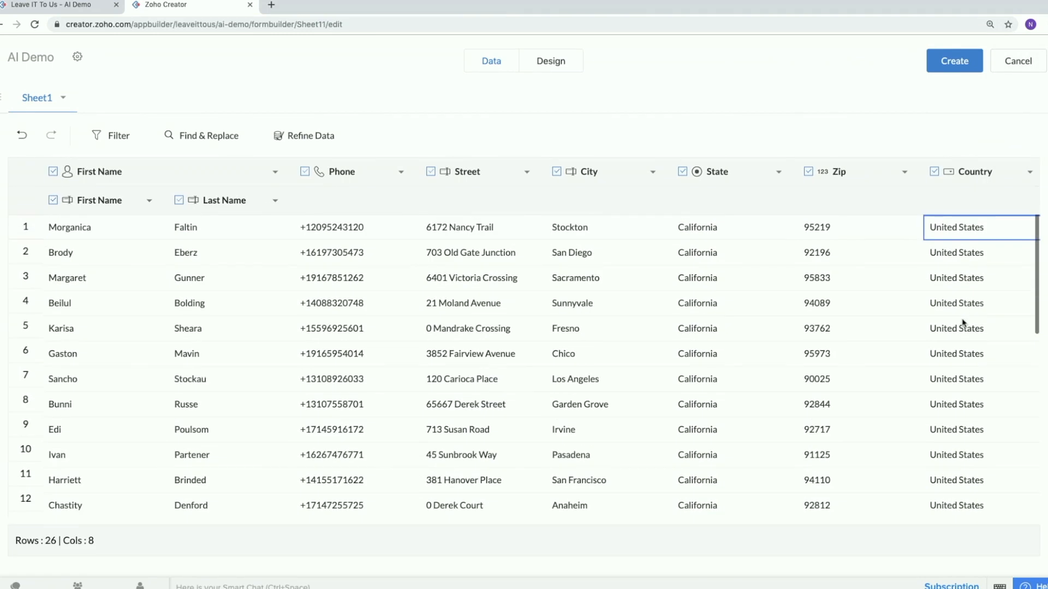
{"action": "scroll", "coordinate": [705, 288], "scroll_direction": "down", "scroll_amount": 5}
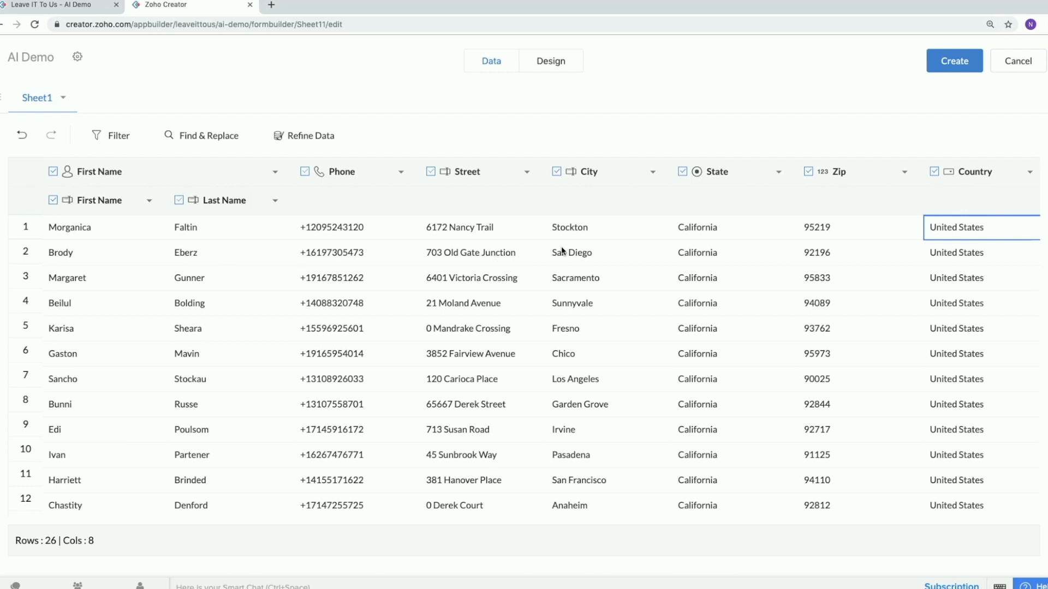
{"action": "scroll", "coordinate": [566, 251], "scroll_direction": "down", "scroll_amount": 1}
{"action": "scroll", "coordinate": [533, 265], "scroll_direction": "down", "scroll_amount": 3}
{"action": "scroll", "coordinate": [532, 264], "scroll_direction": "up", "scroll_amount": 3}
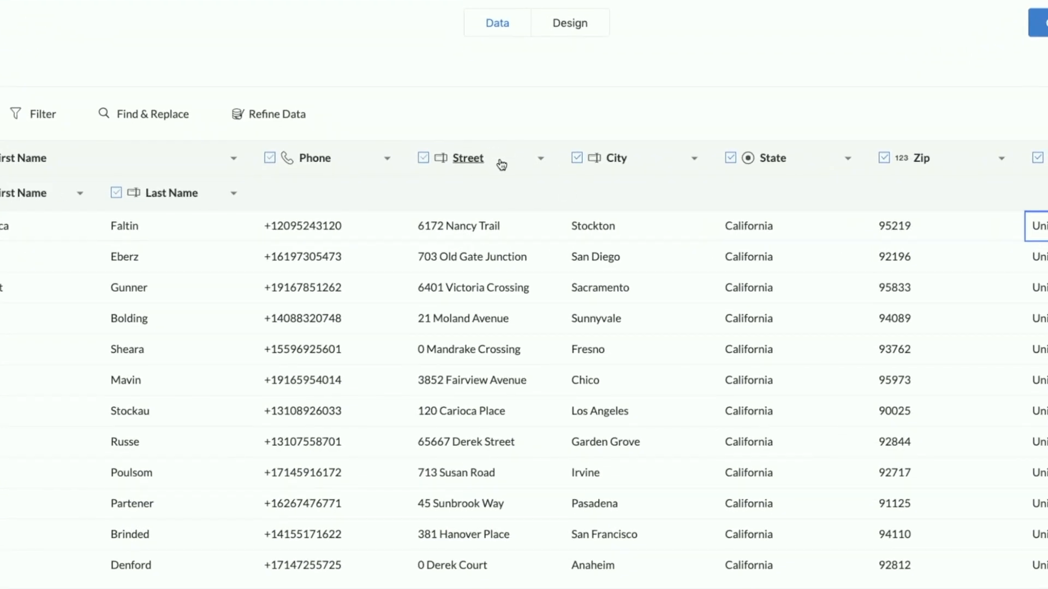
{"action": "left_click", "coordinate": [485, 162]}
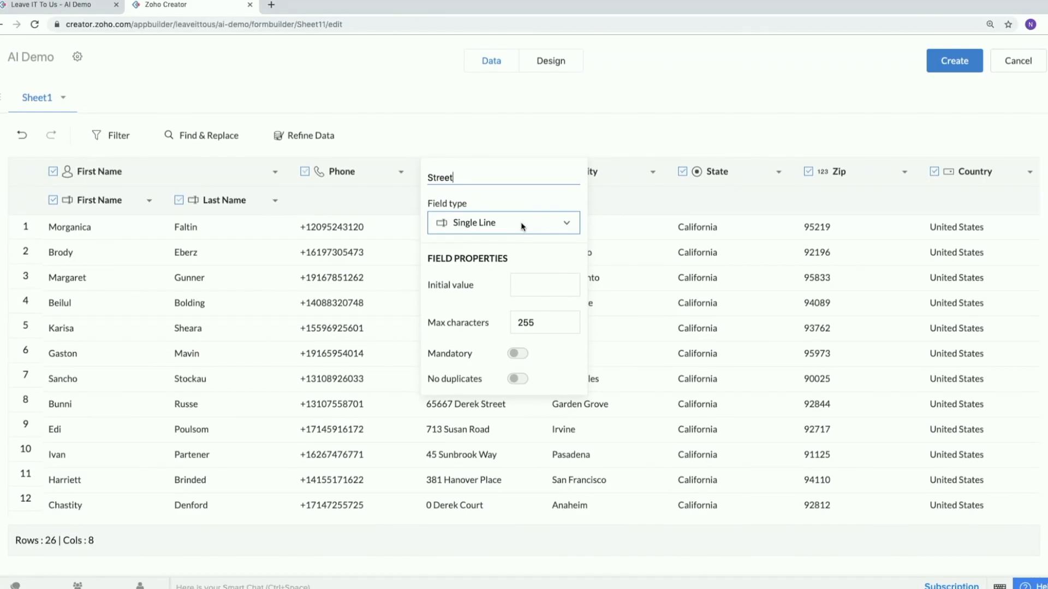
{"action": "left_click", "coordinate": [522, 226]}
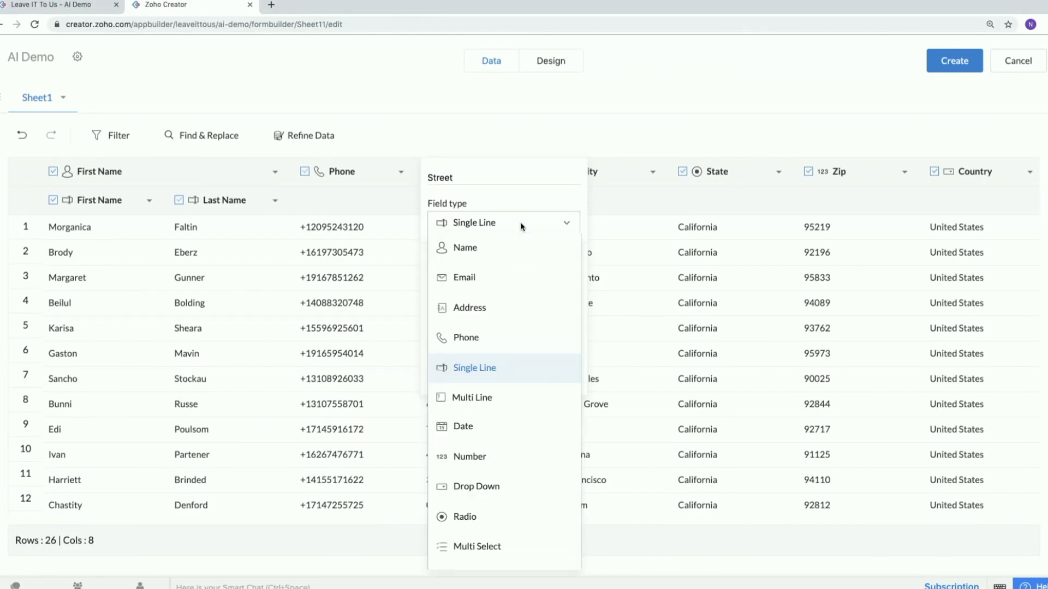
{"action": "left_click", "coordinate": [487, 306]}
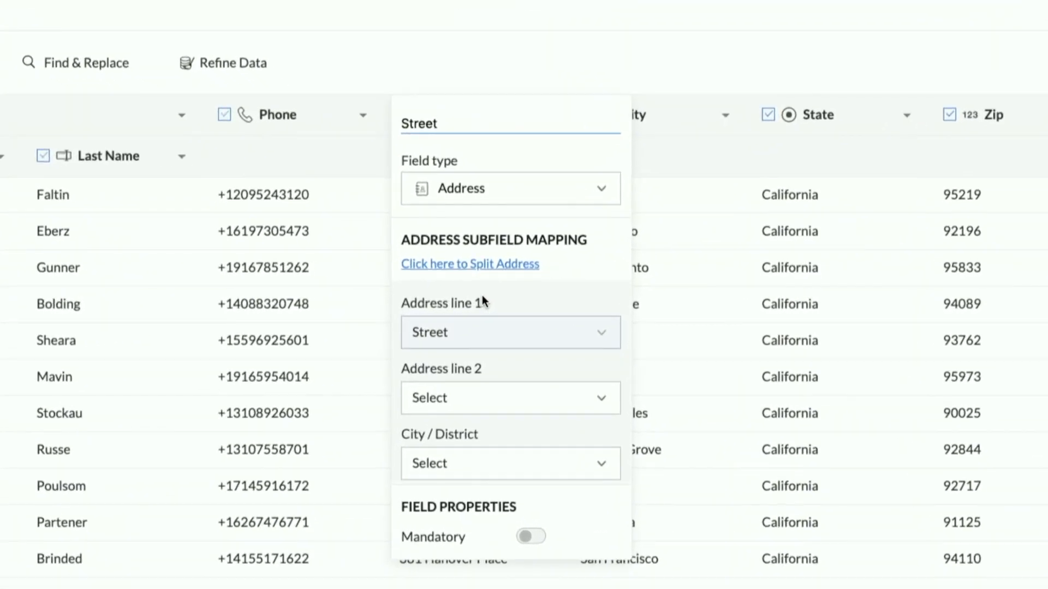
In the Street field's address subfield mapping, map City / District to City and State / Province to State.
{"action": "scroll", "coordinate": [490, 356], "scroll_direction": "down", "scroll_amount": 2}
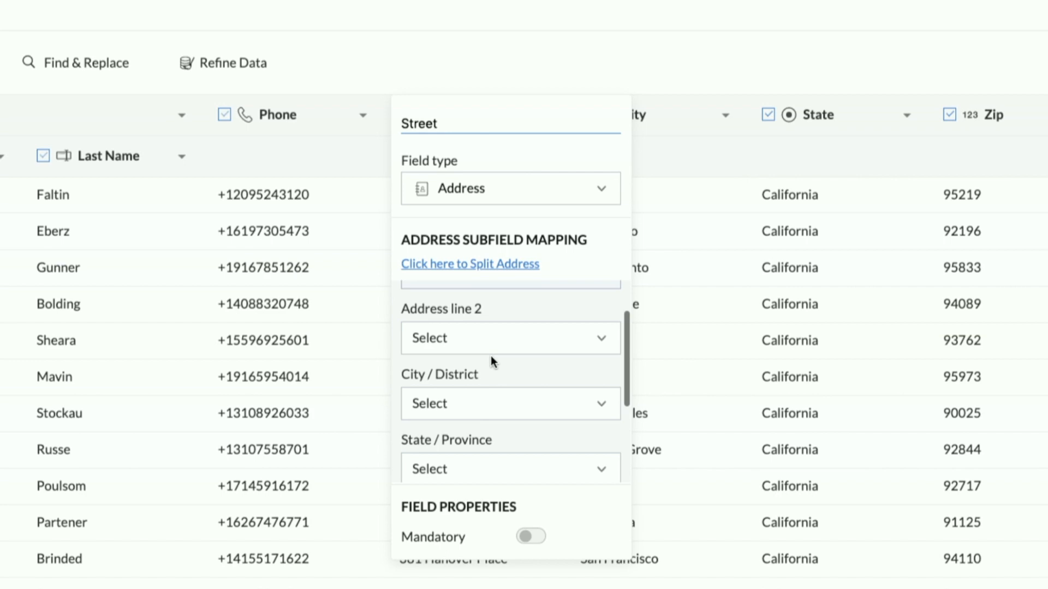
{"action": "scroll", "coordinate": [491, 358], "scroll_direction": "up", "scroll_amount": 2}
{"action": "scroll", "coordinate": [491, 358], "scroll_direction": "down", "scroll_amount": 2}
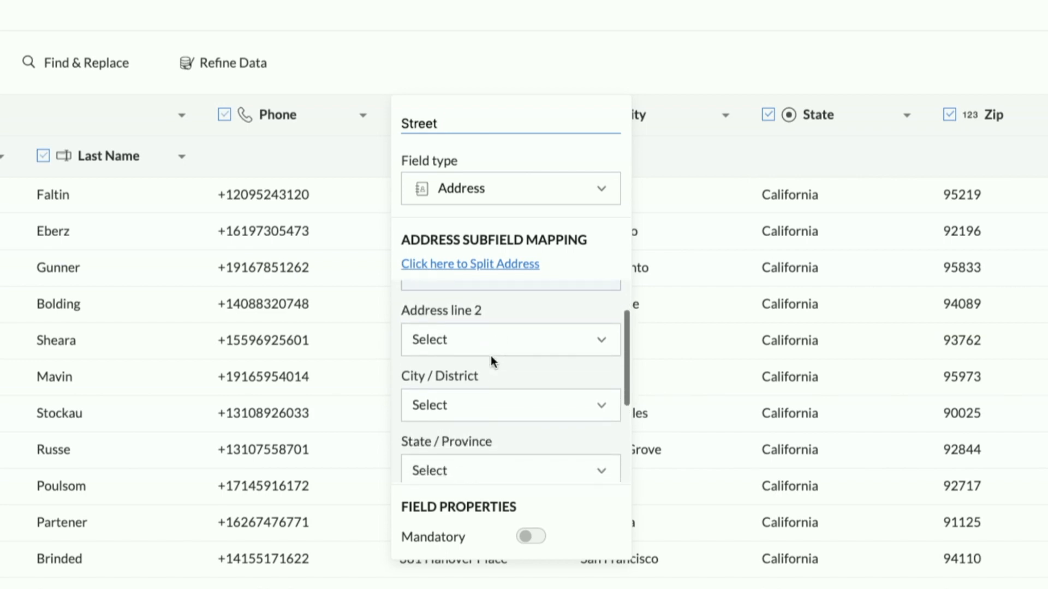
{"action": "scroll", "coordinate": [503, 356], "scroll_direction": "up", "scroll_amount": 2}
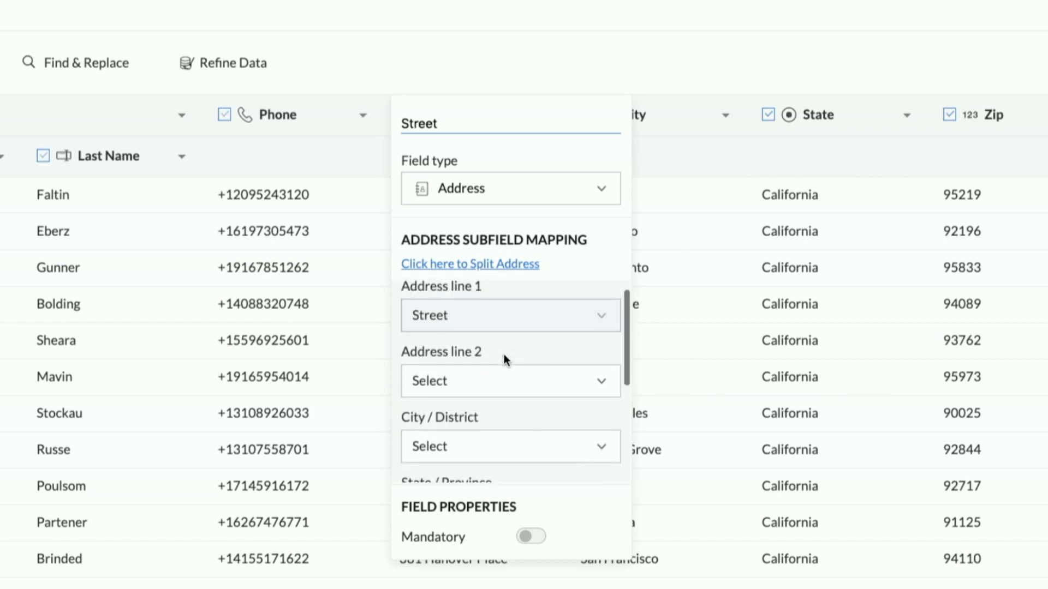
{"action": "scroll", "coordinate": [503, 355], "scroll_direction": "down", "scroll_amount": 2}
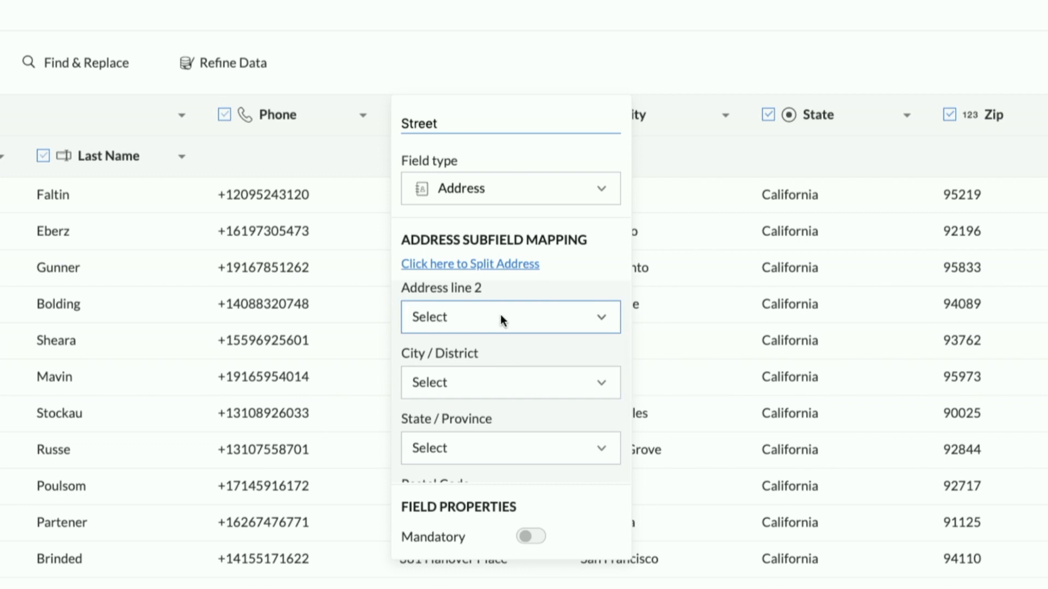
{"action": "scroll", "coordinate": [463, 349], "scroll_direction": "down", "scroll_amount": 1}
{"action": "scroll", "coordinate": [463, 350], "scroll_direction": "down", "scroll_amount": 1}
{"action": "left_click", "coordinate": [467, 323]}
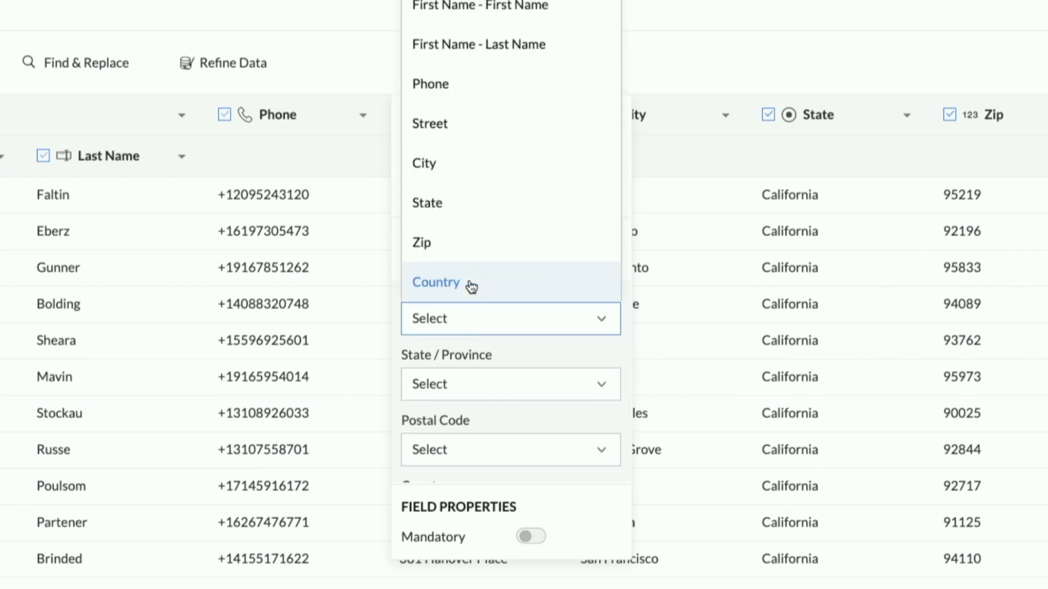
{"action": "left_click", "coordinate": [453, 167]}
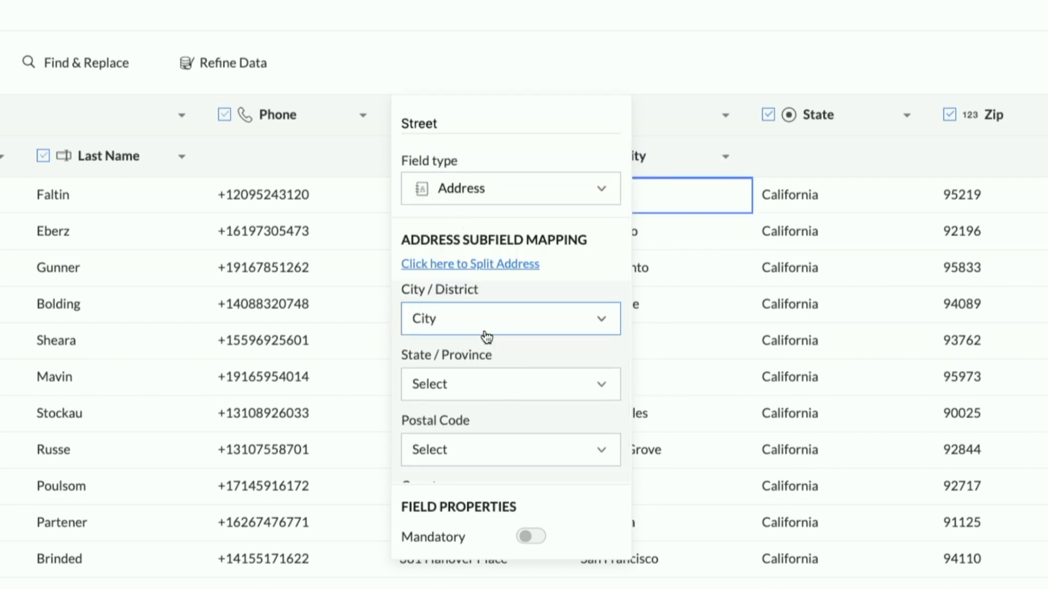
{"action": "left_click", "coordinate": [486, 381]}
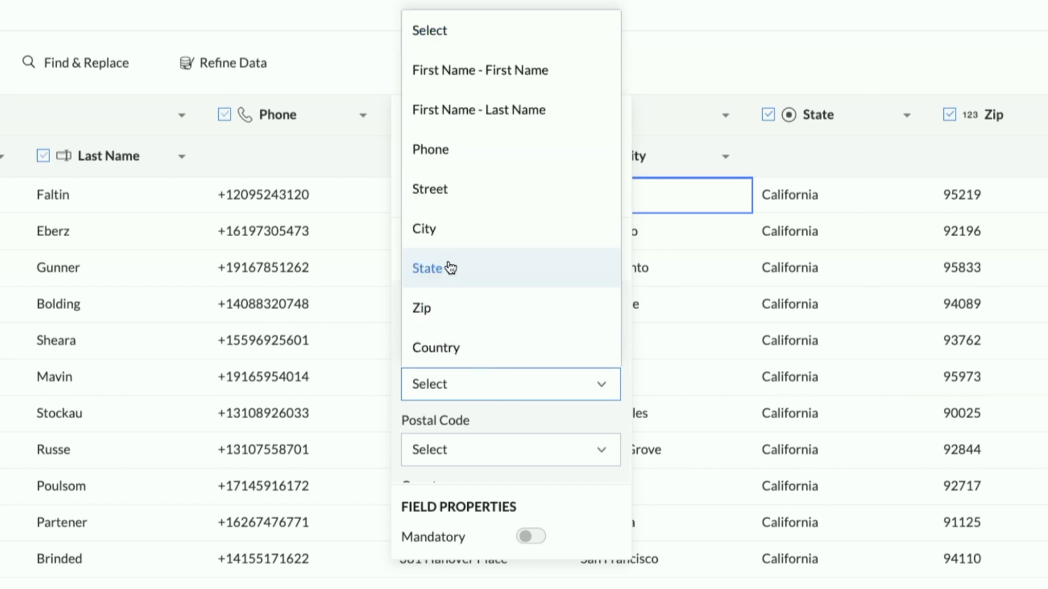
{"action": "left_click", "coordinate": [456, 273]}
Map Postal Code to Zip and Country to the Country column, and close the Street field's settings.
{"action": "scroll", "coordinate": [473, 406], "scroll_direction": "down", "scroll_amount": 1}
{"action": "left_click", "coordinate": [474, 385]}
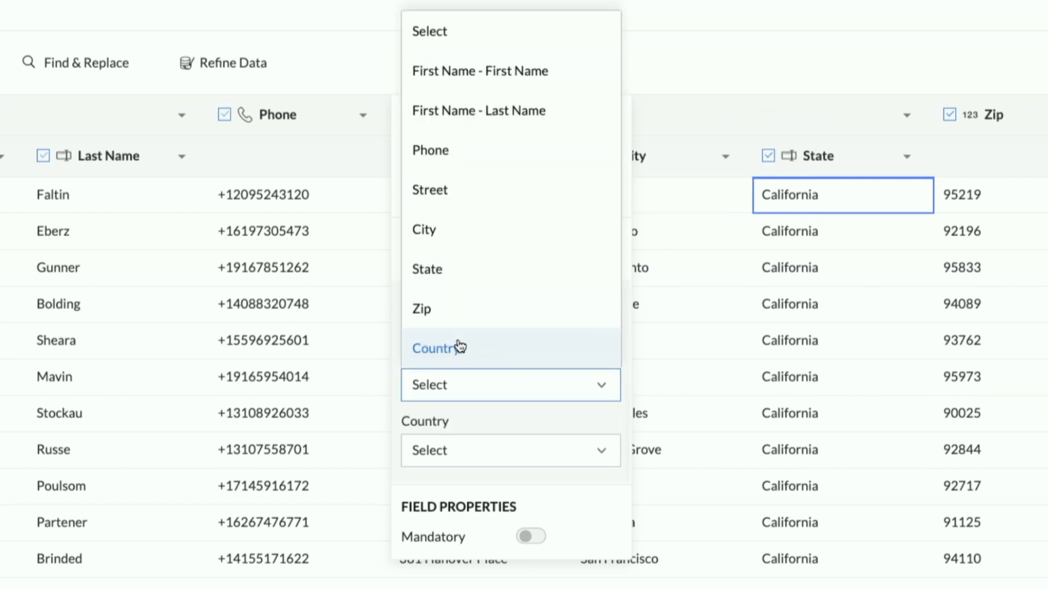
{"action": "left_click", "coordinate": [454, 321]}
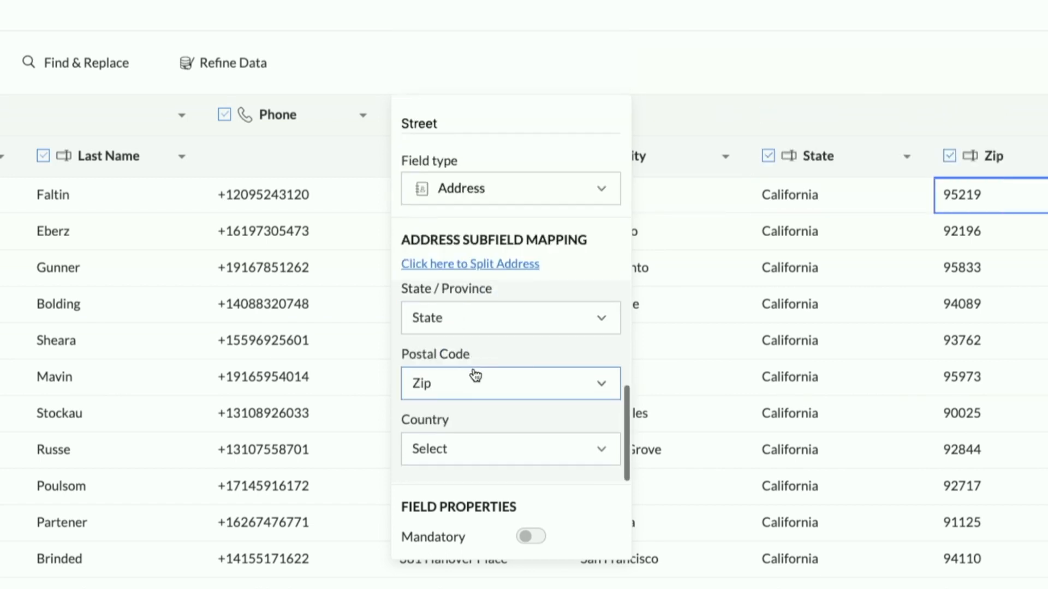
{"action": "left_click", "coordinate": [454, 447]}
{"action": "left_click", "coordinate": [458, 410]}
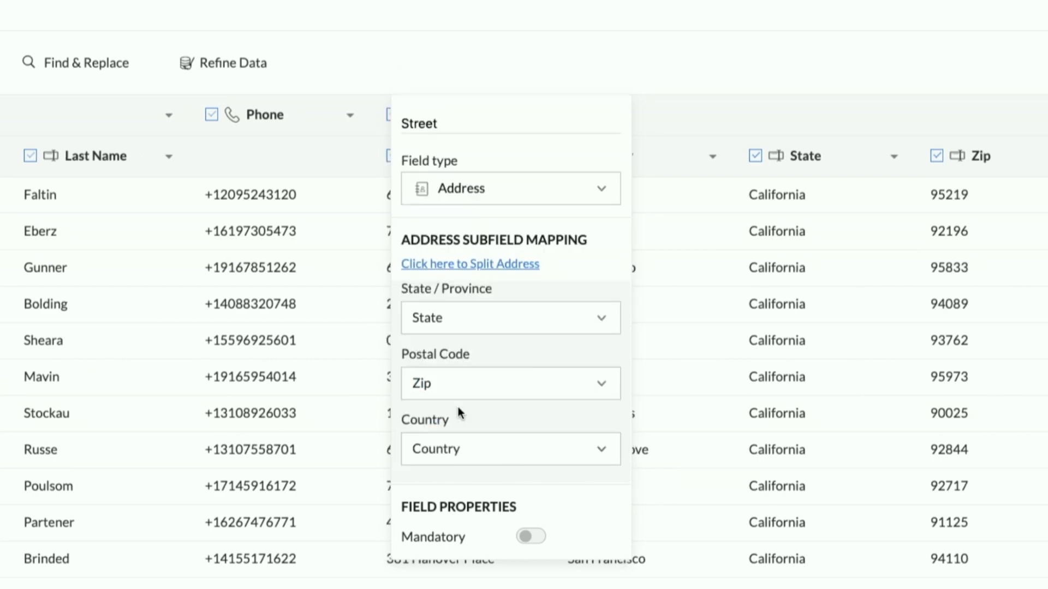
{"action": "left_click", "coordinate": [729, 40]}
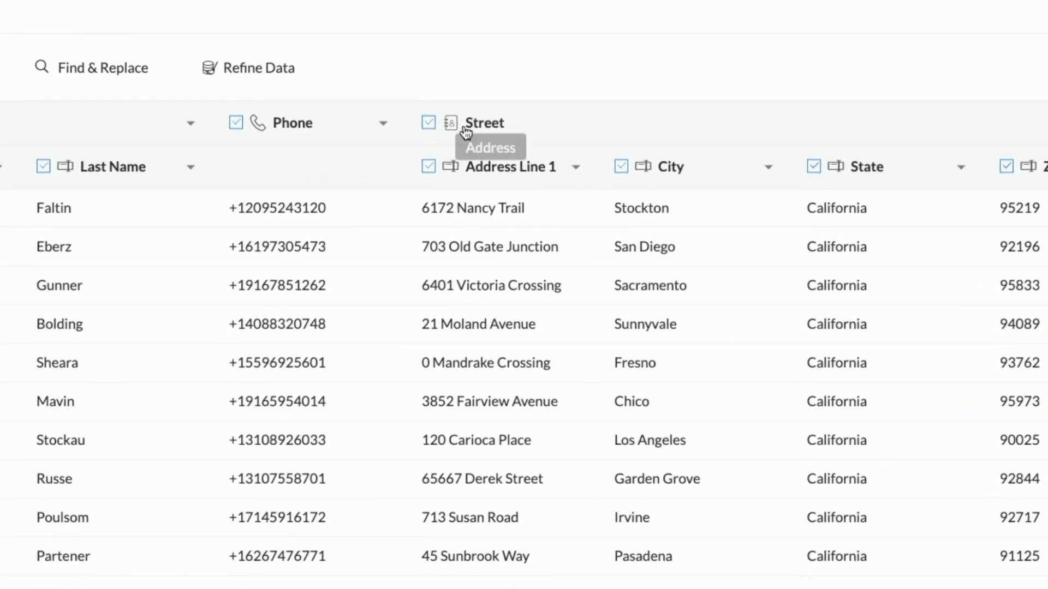
Rename the combined Street field as Address.
{"action": "left_click", "coordinate": [483, 119]}
{"action": "double_click", "coordinate": [467, 136]}
{"action": "type", "text": "Address"}
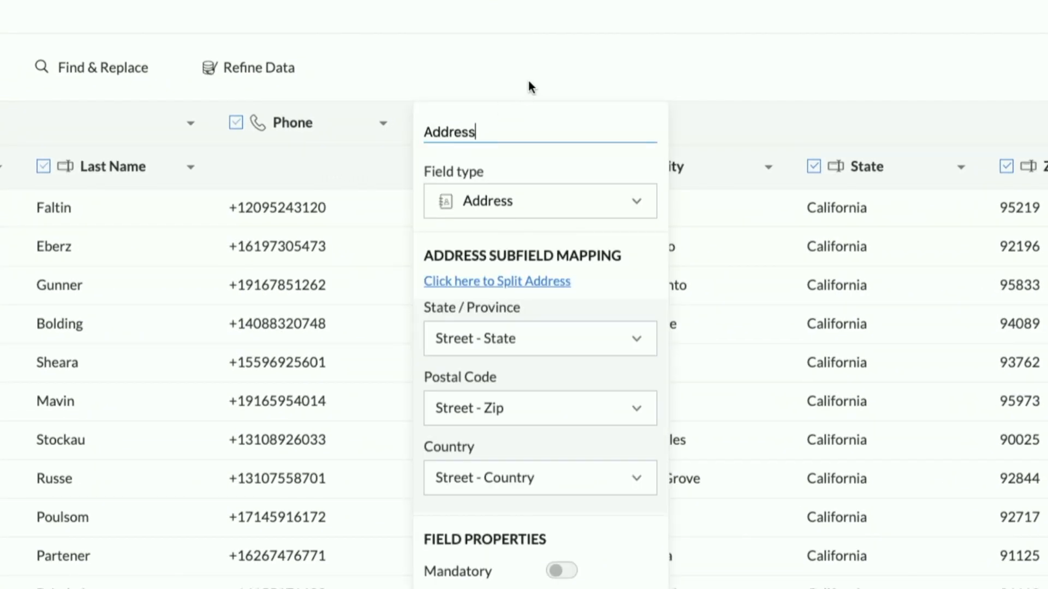
{"action": "left_click", "coordinate": [534, 73]}
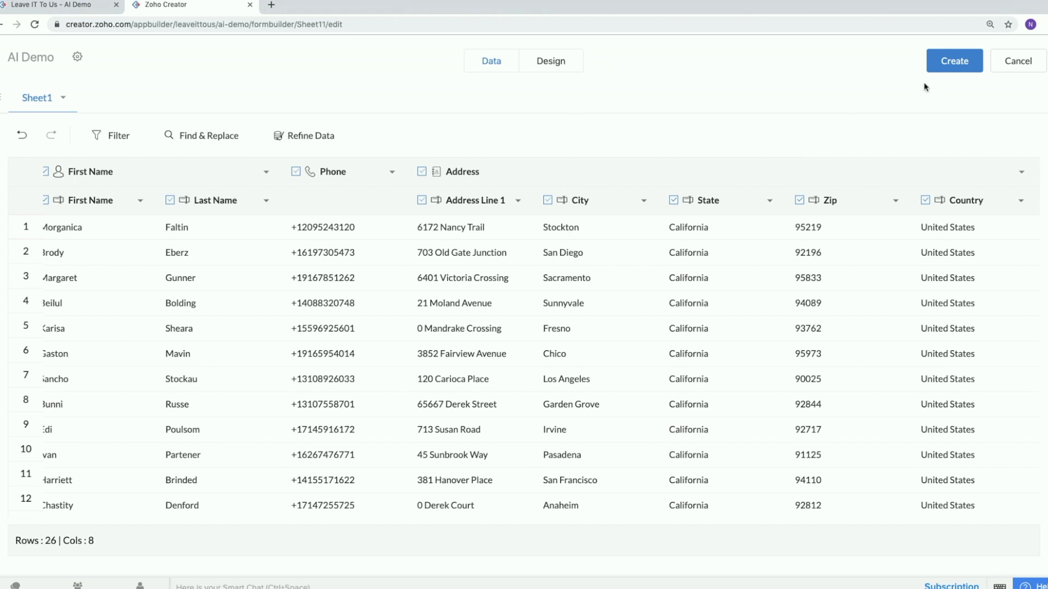
View the Find and Replace options for the sheet and close the dialog without replacing anything.
{"action": "left_click", "coordinate": [217, 140]}
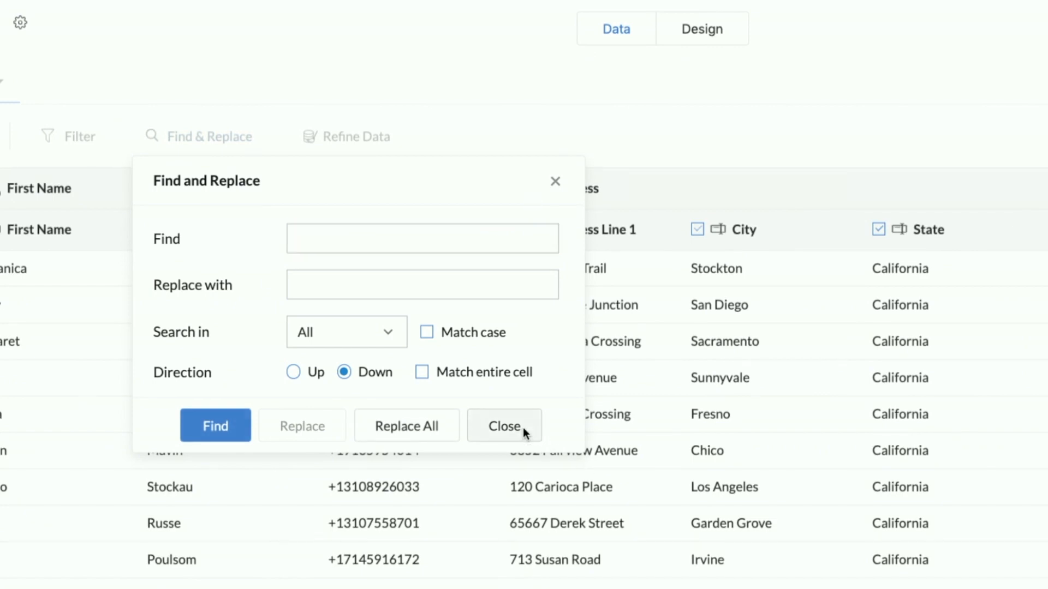
{"action": "left_click", "coordinate": [525, 431]}
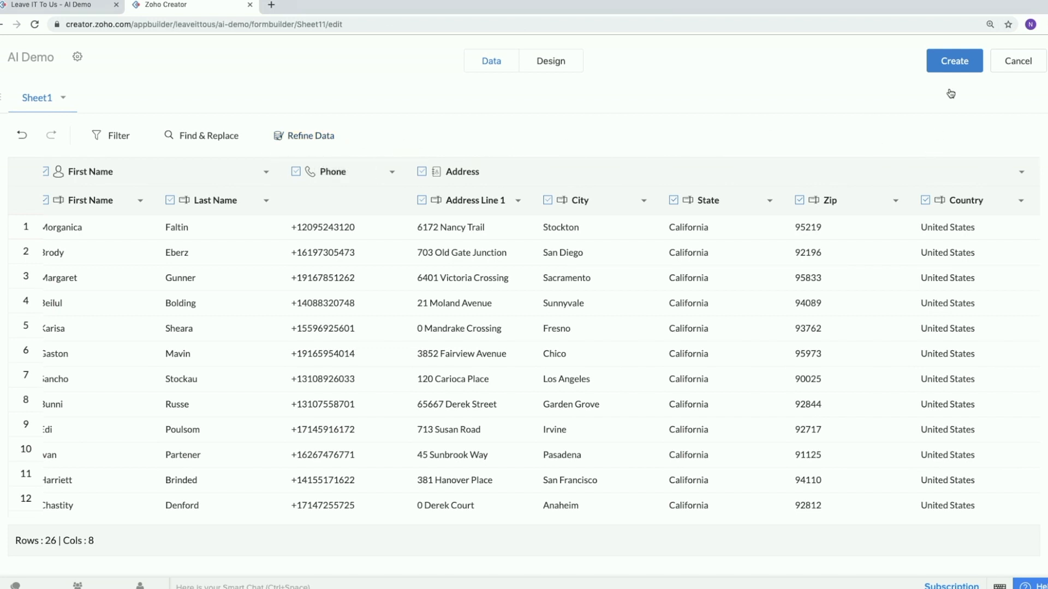
Create the form from the refined data, show the import details, and proceed to the application's design view.
{"action": "left_click", "coordinate": [957, 61]}
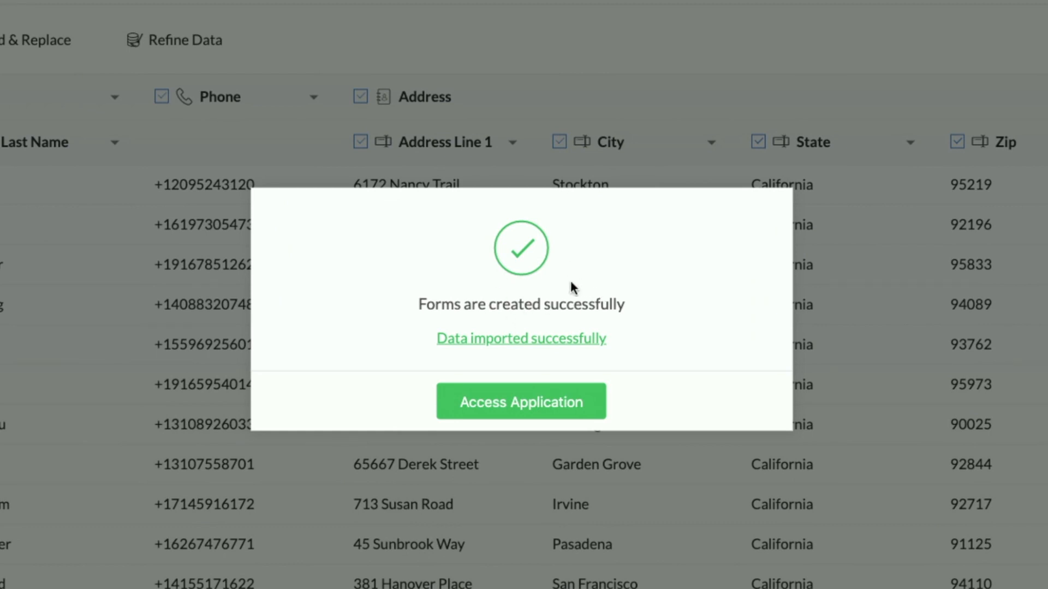
{"action": "left_click", "coordinate": [565, 340]}
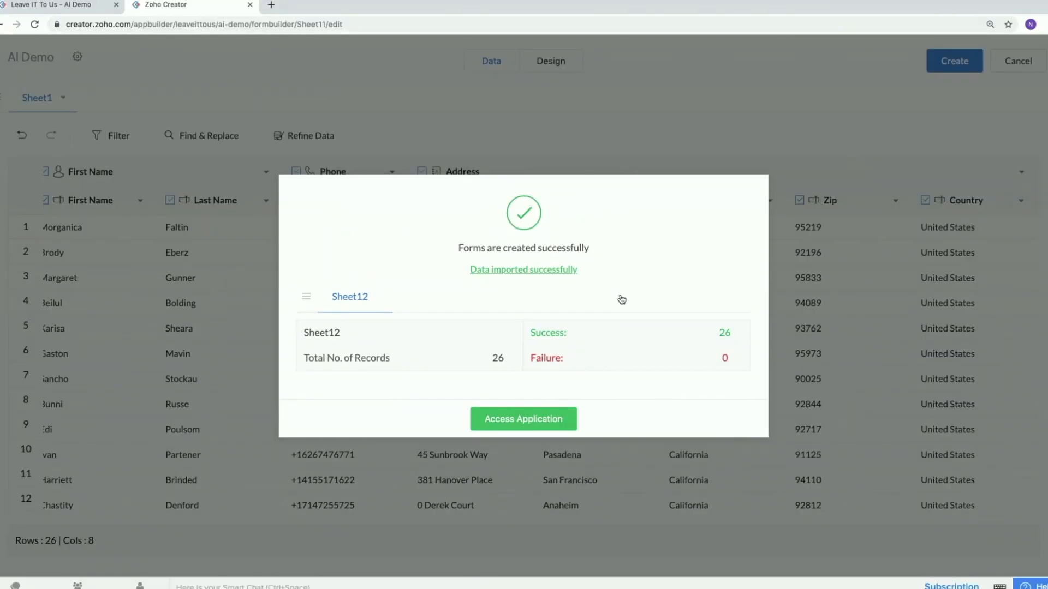
{"action": "left_click", "coordinate": [518, 421]}
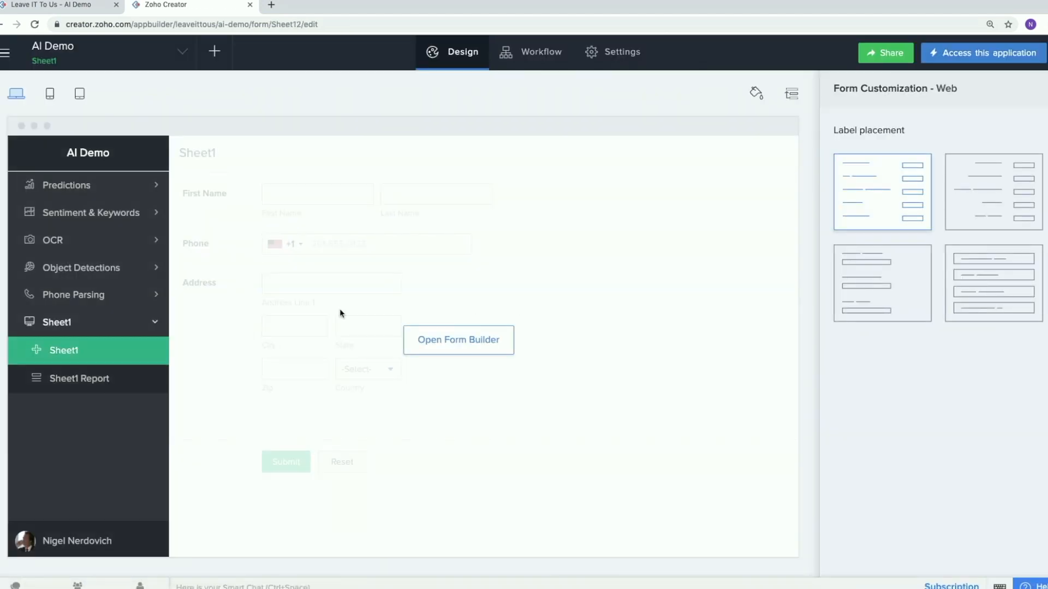
Open the live application and view the Sheet1 form and the records in Sheet1 Report.
{"action": "left_click", "coordinate": [983, 62]}
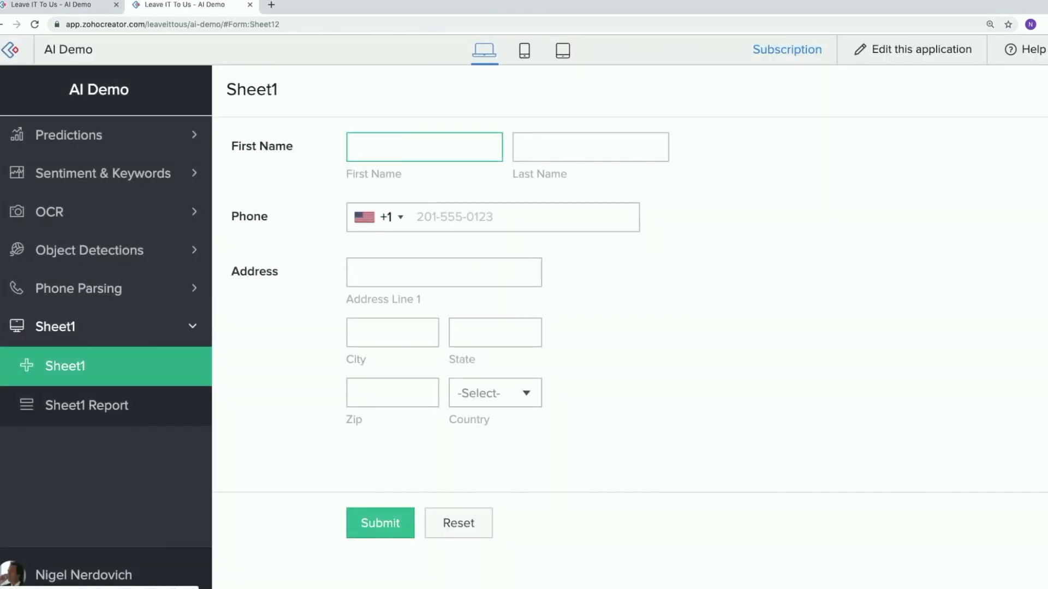
{"action": "left_click", "coordinate": [468, 213]}
{"action": "left_click", "coordinate": [432, 263]}
{"action": "left_click", "coordinate": [71, 420]}
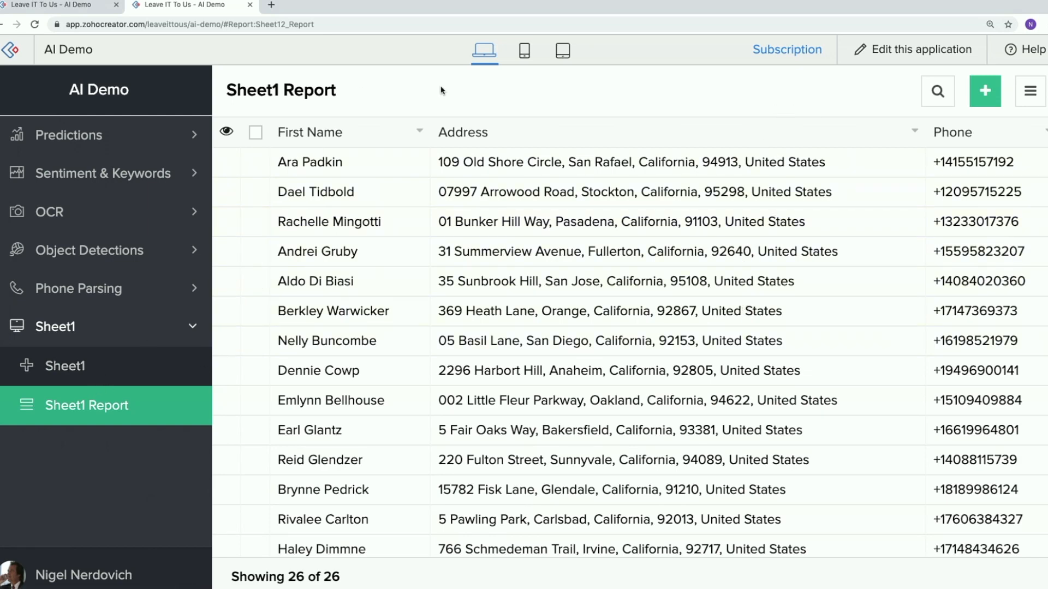
Return to editing the application and start a new form by importing a file from local storage.
{"action": "left_click", "coordinate": [932, 50]}
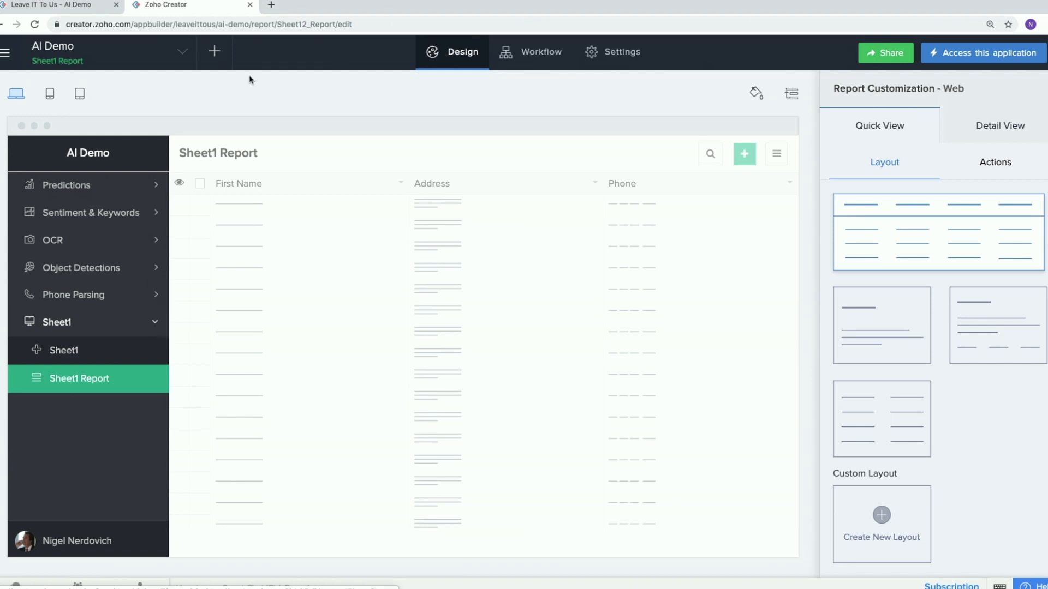
{"action": "left_click", "coordinate": [215, 51]}
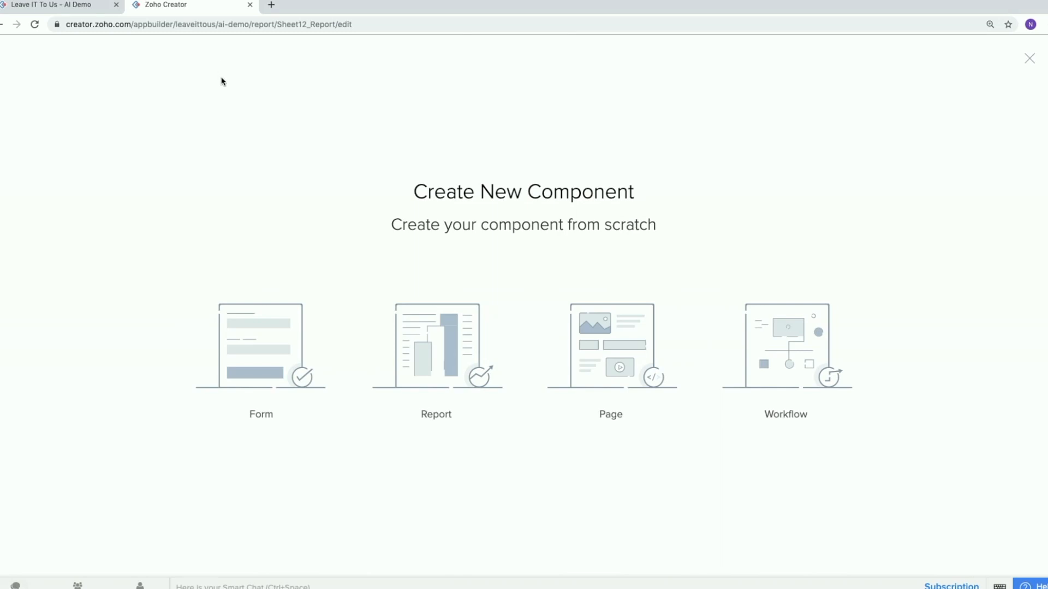
{"action": "left_click", "coordinate": [275, 373]}
{"action": "left_click", "coordinate": [429, 334]}
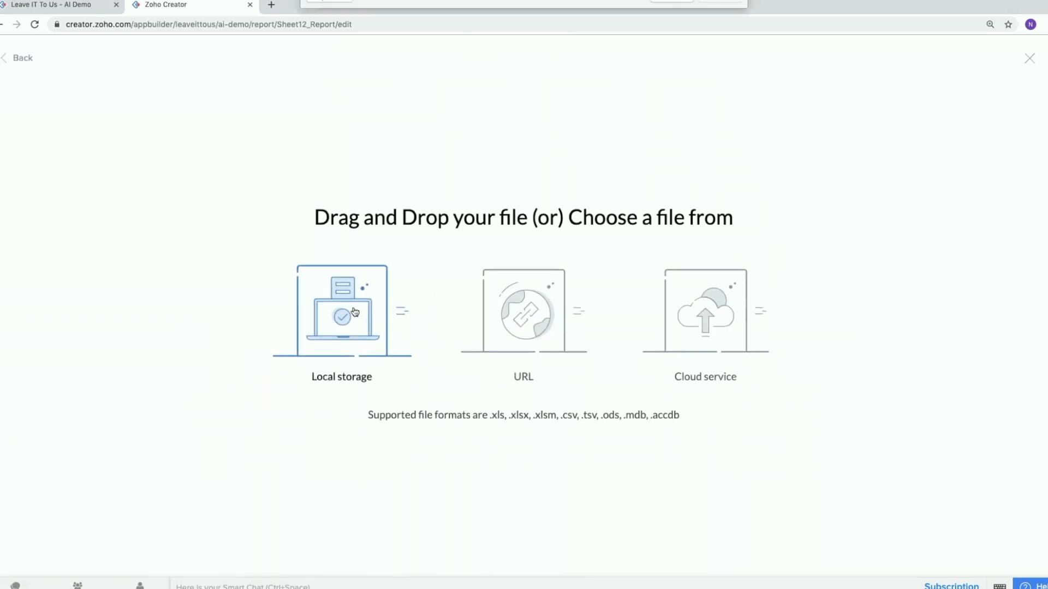
{"action": "left_click", "coordinate": [355, 312]}
Preview the contents of Unparsed Addresses.csv, close the preview, and import that file.
{"action": "left_click", "coordinate": [455, 102]}
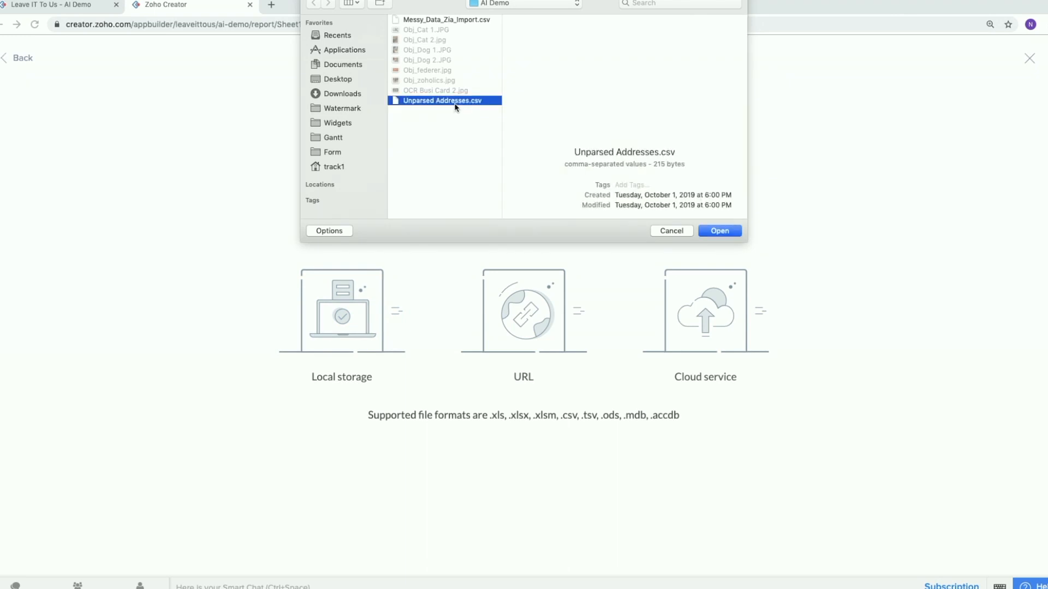
{"action": "key", "text": "space"}
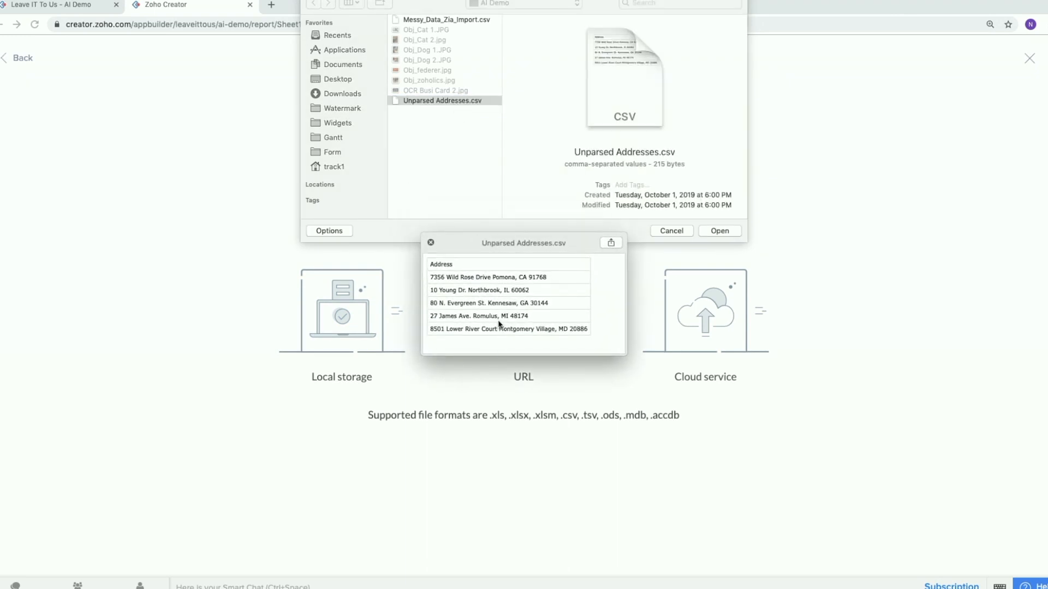
{"action": "left_click_drag", "start_coordinate": [514, 234], "coordinate": [382, 182]}
{"action": "scroll", "coordinate": [350, 242], "scroll_direction": "up", "scroll_amount": 5}
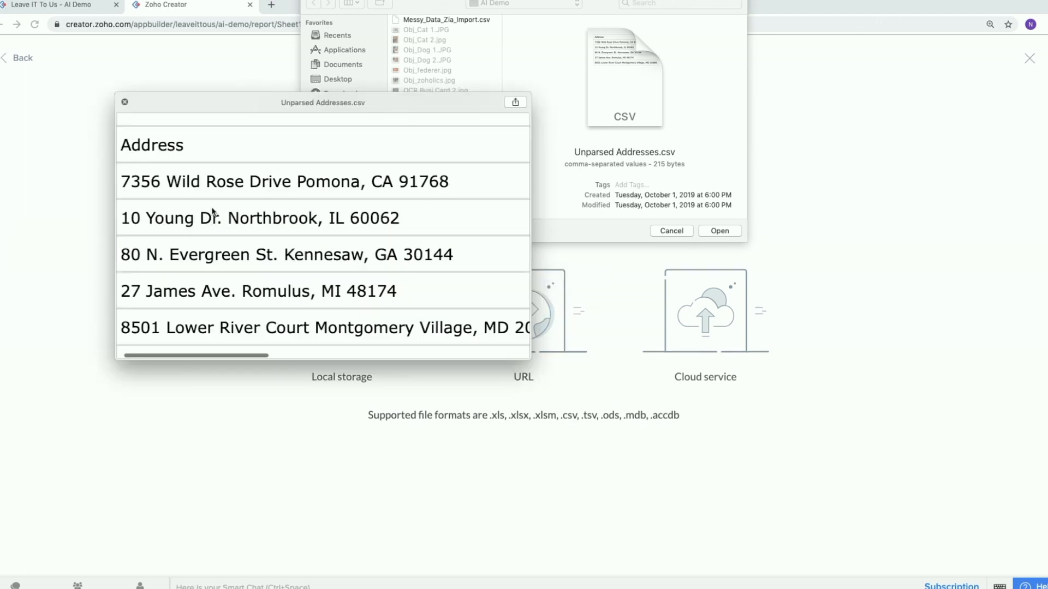
{"action": "scroll", "coordinate": [213, 211], "scroll_direction": "left", "scroll_amount": 2}
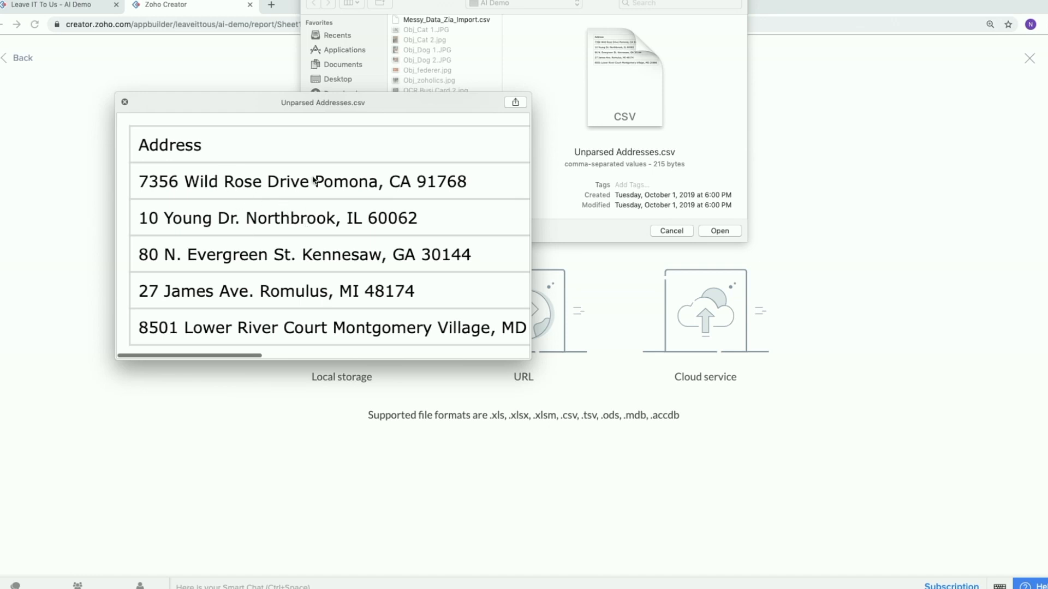
{"action": "key", "text": "space"}
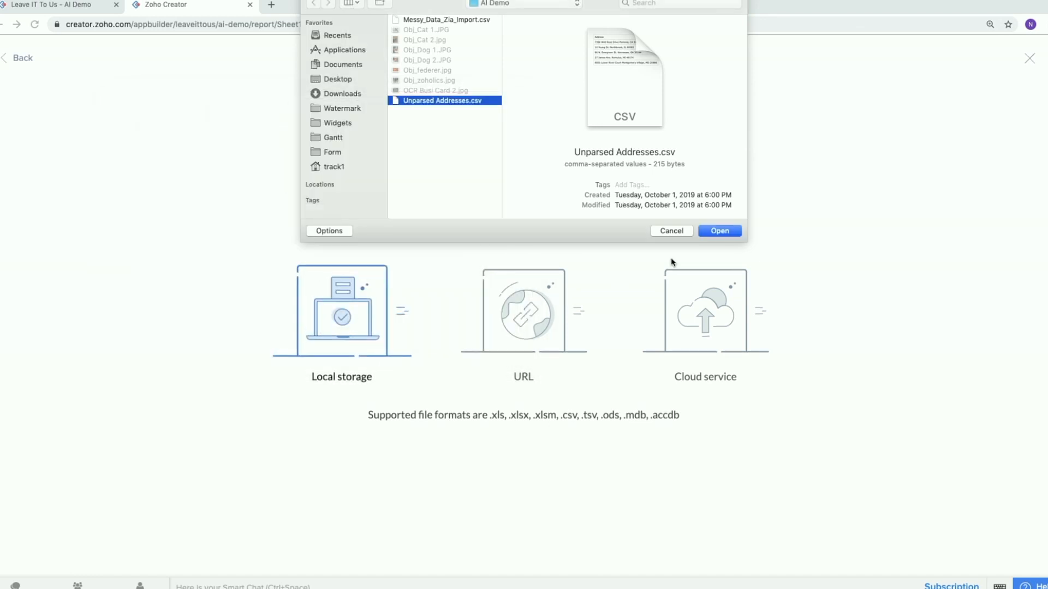
{"action": "left_click", "coordinate": [720, 231]}
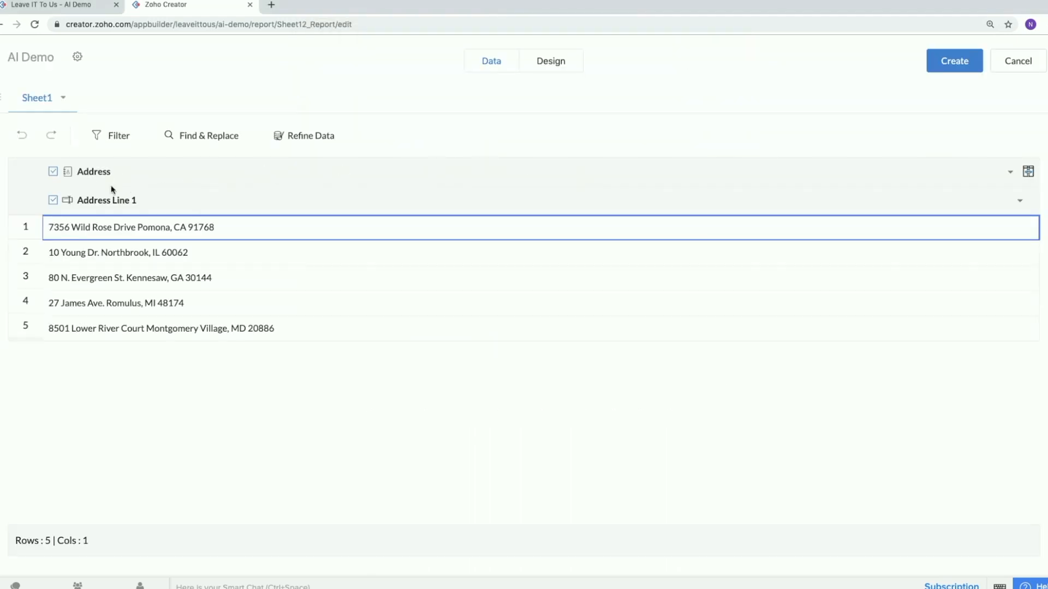
Split the imported Address field's single-line addresses into separate address subfields with Split Address.
{"action": "mouse_move", "coordinate": [111, 204]}
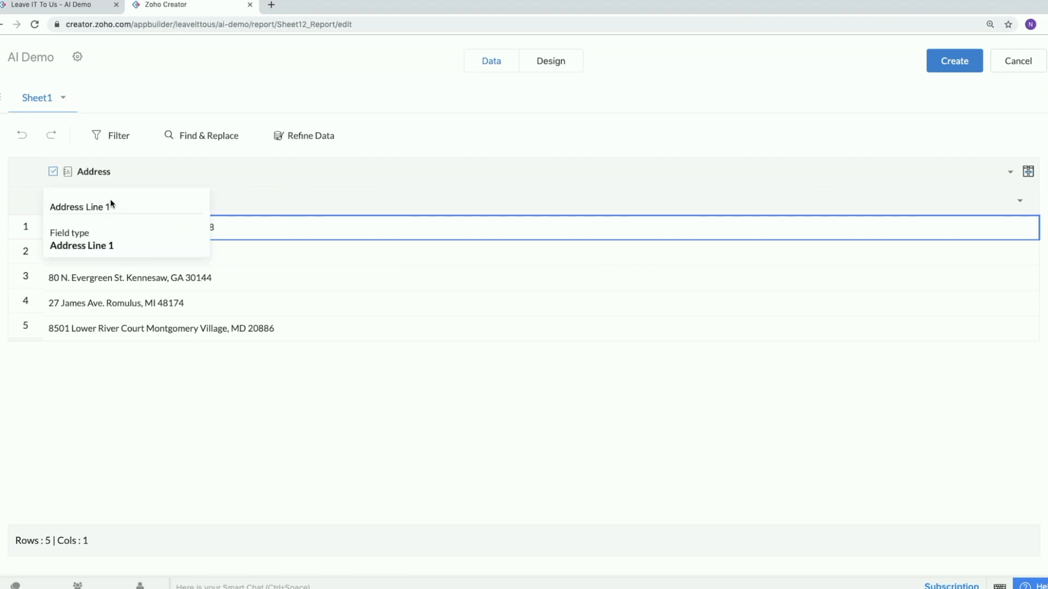
{"action": "left_click", "coordinate": [112, 180]}
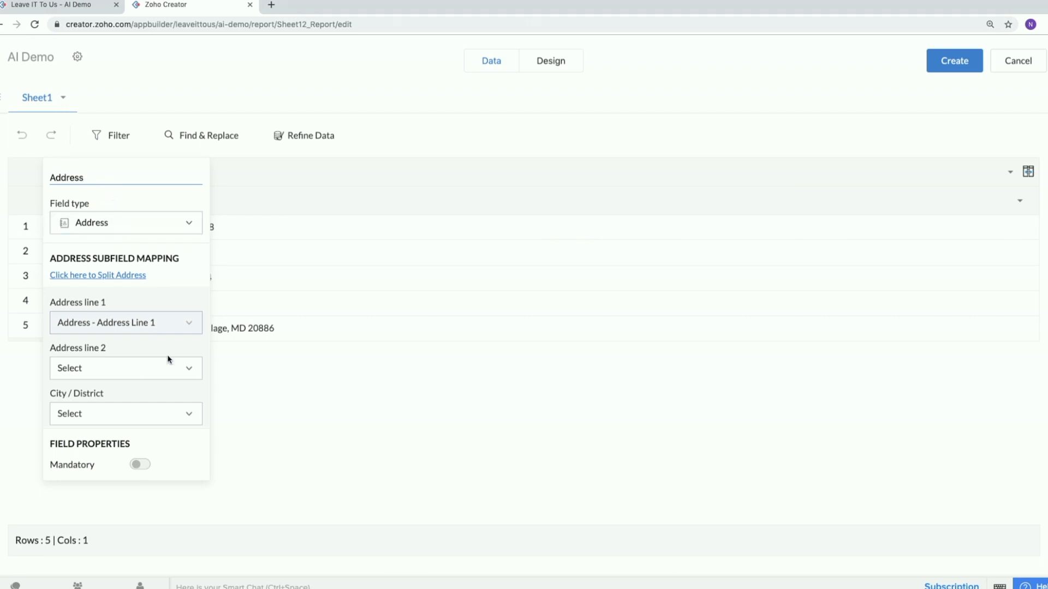
{"action": "scroll", "coordinate": [155, 335], "scroll_direction": "down", "scroll_amount": 3}
{"action": "scroll", "coordinate": [155, 334], "scroll_direction": "up", "scroll_amount": 1}
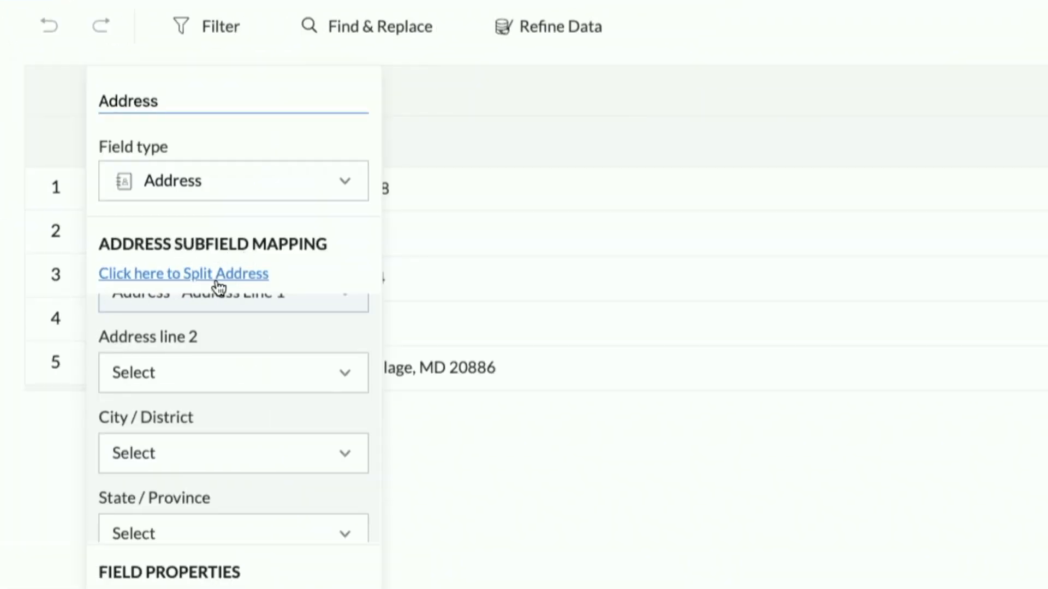
{"action": "left_click", "coordinate": [217, 282]}
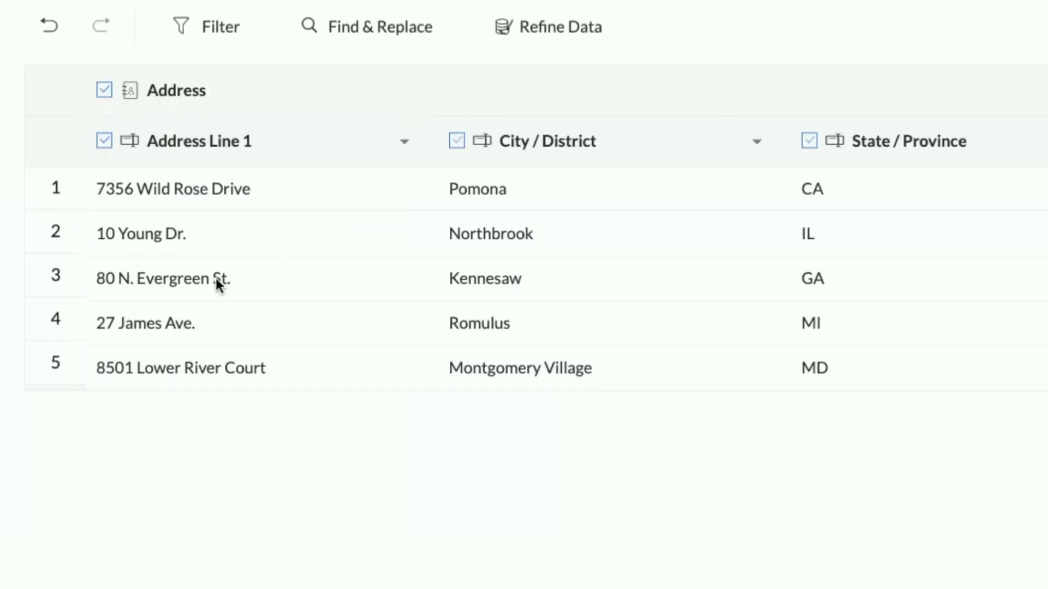
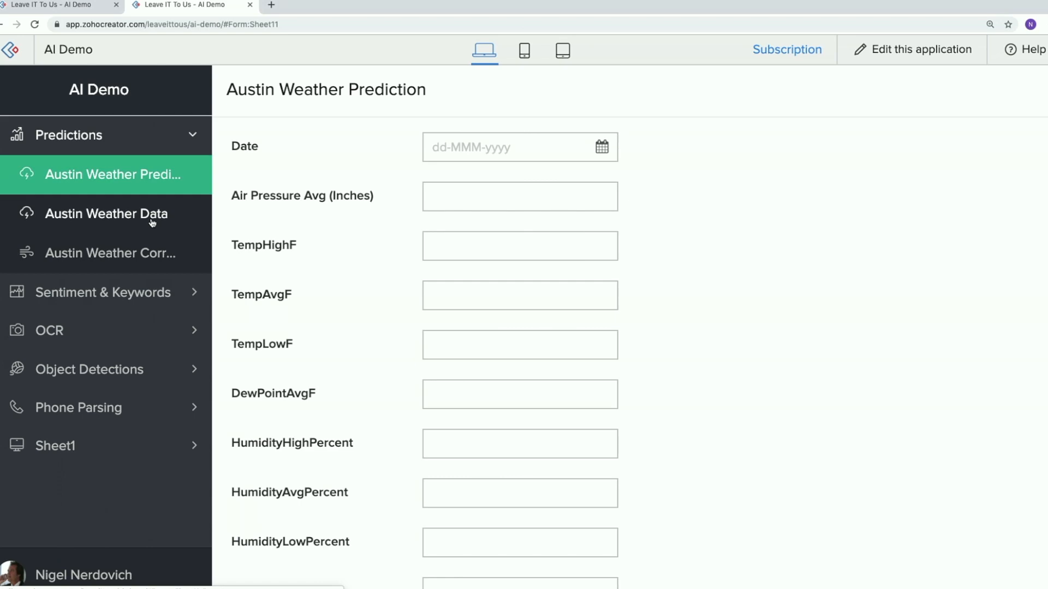
Review the dates and temperature records in the Austin Weather Data report.
{"action": "left_click", "coordinate": [152, 218]}
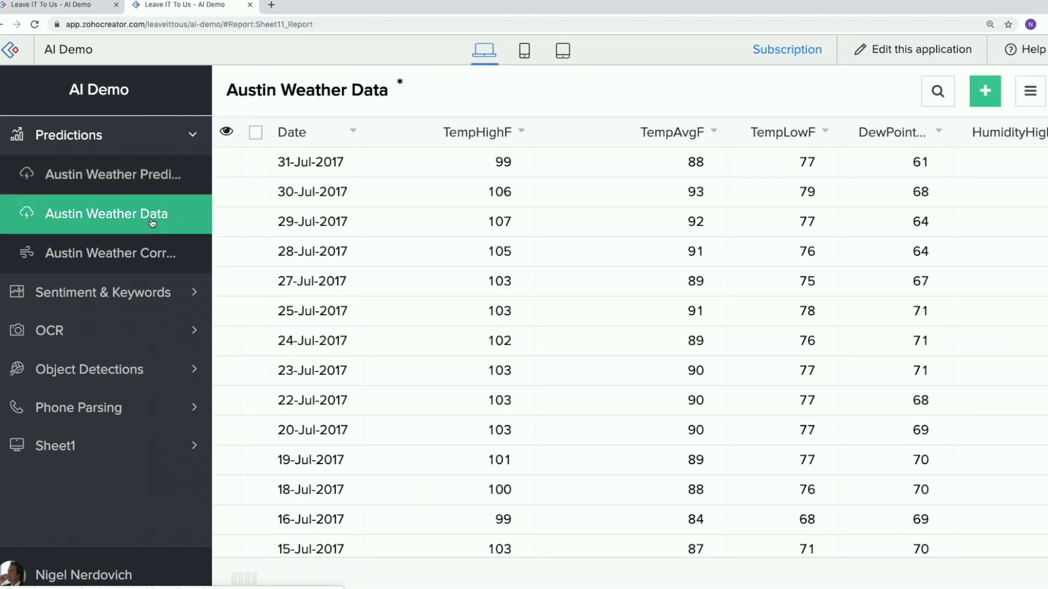
{"action": "scroll", "coordinate": [499, 226], "scroll_direction": "down", "scroll_amount": 6}
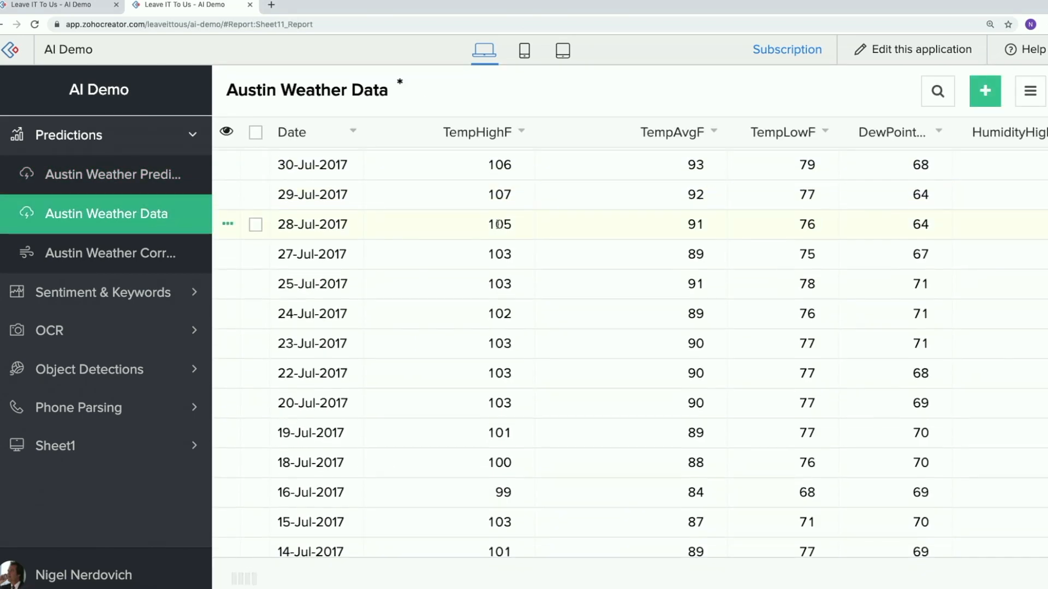
{"action": "scroll", "coordinate": [498, 225], "scroll_direction": "down", "scroll_amount": 6}
{"action": "scroll", "coordinate": [502, 229], "scroll_direction": "up", "scroll_amount": 8}
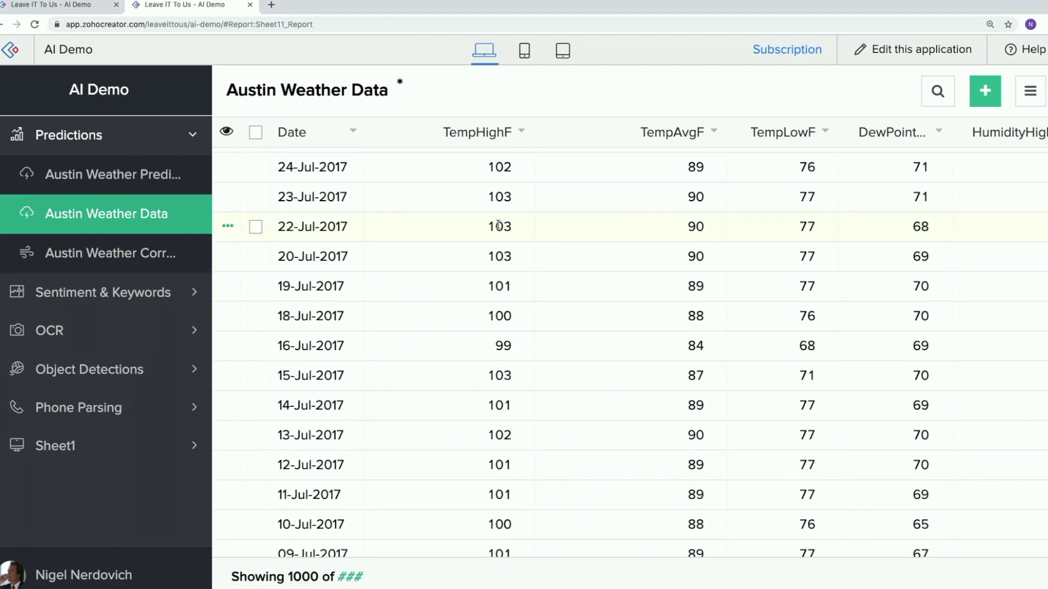
{"action": "scroll", "coordinate": [513, 224], "scroll_direction": "up", "scroll_amount": 3}
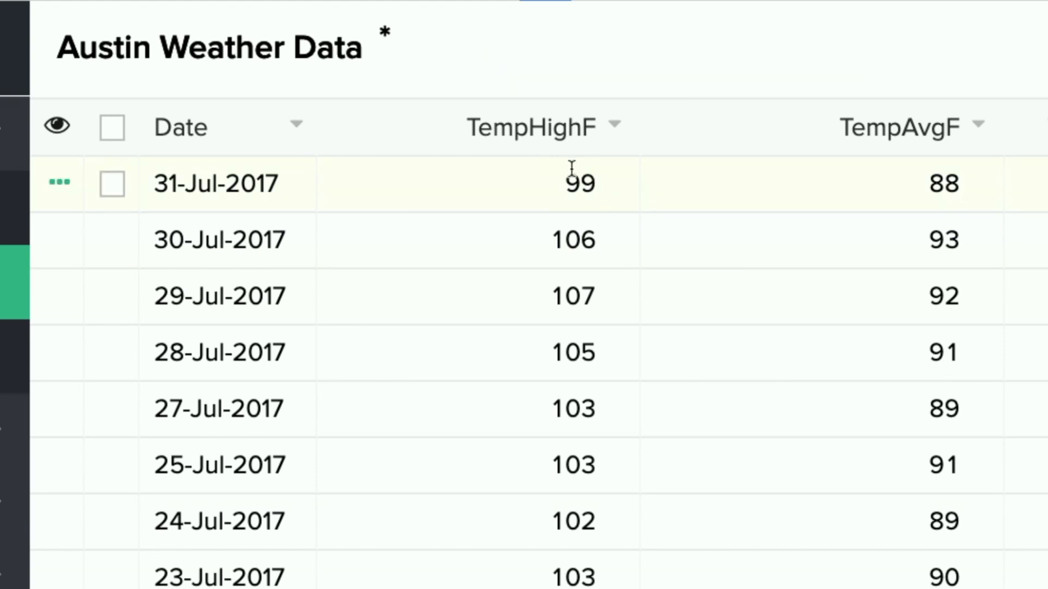
{"action": "scroll", "coordinate": [594, 168], "scroll_direction": "down", "scroll_amount": 3}
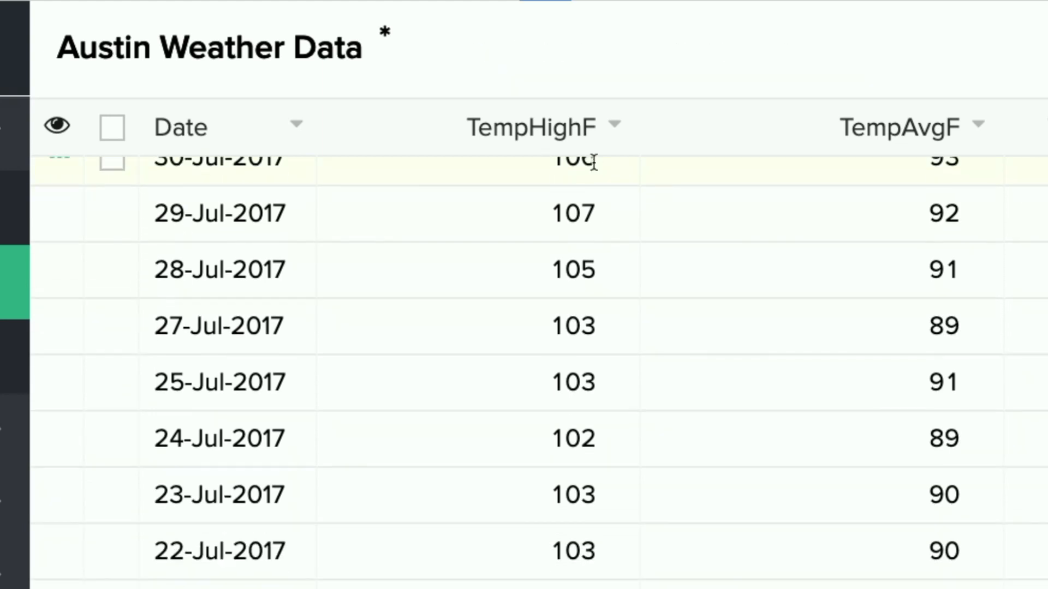
{"action": "scroll", "coordinate": [594, 162], "scroll_direction": "down", "scroll_amount": 8}
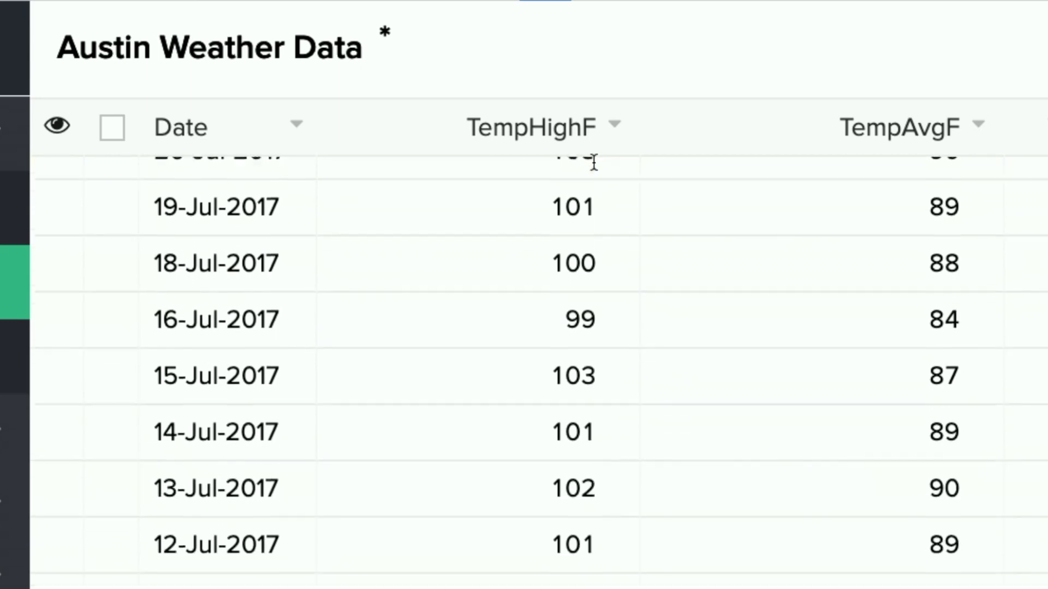
{"action": "scroll", "coordinate": [594, 297], "scroll_direction": "down", "scroll_amount": 12}
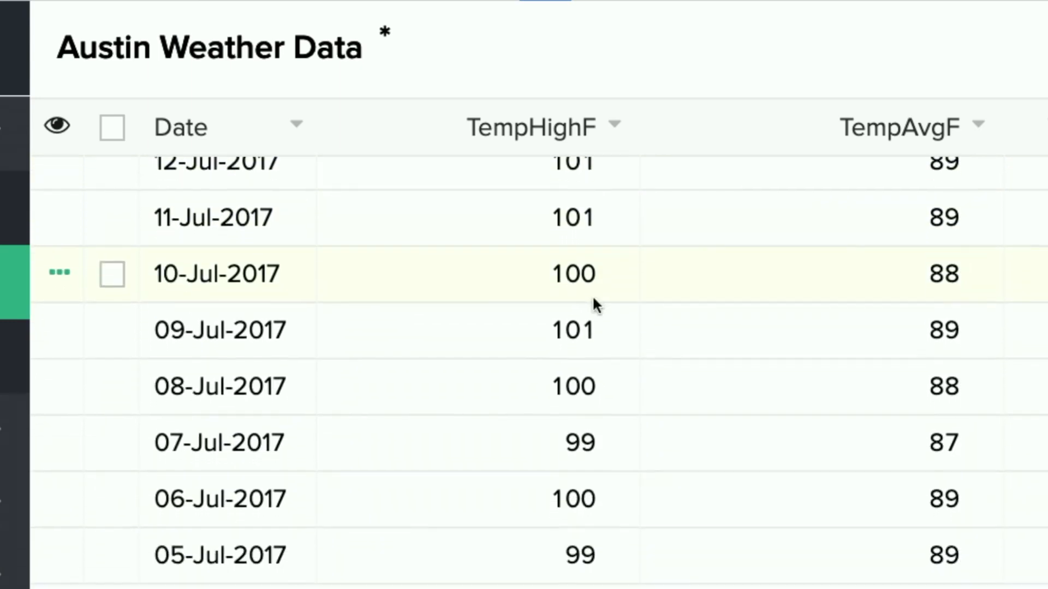
{"action": "scroll", "coordinate": [594, 297], "scroll_direction": "down", "scroll_amount": 15}
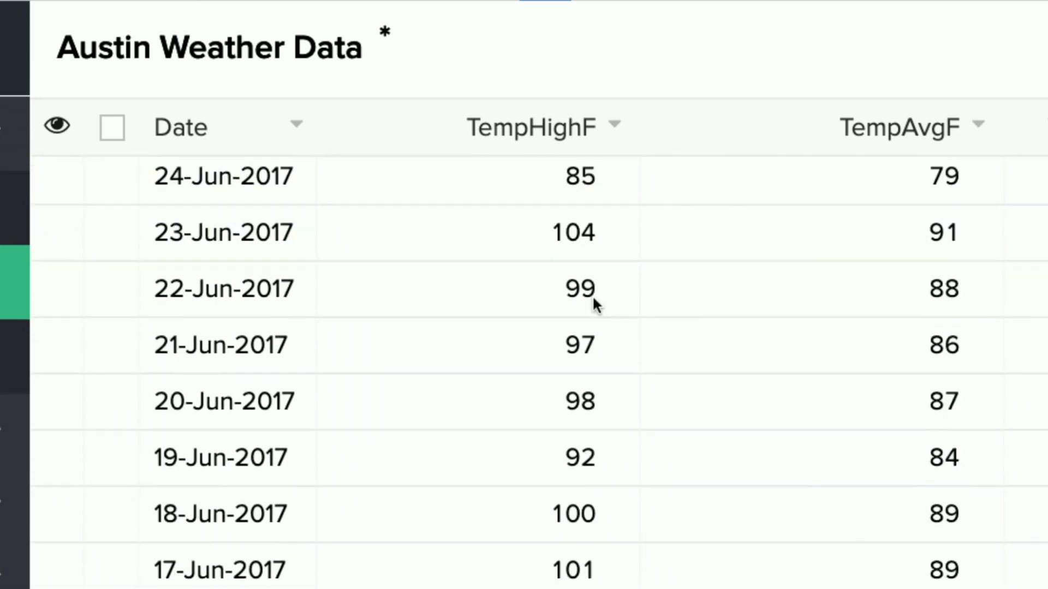
{"action": "scroll", "coordinate": [594, 297], "scroll_direction": "up", "scroll_amount": 20}
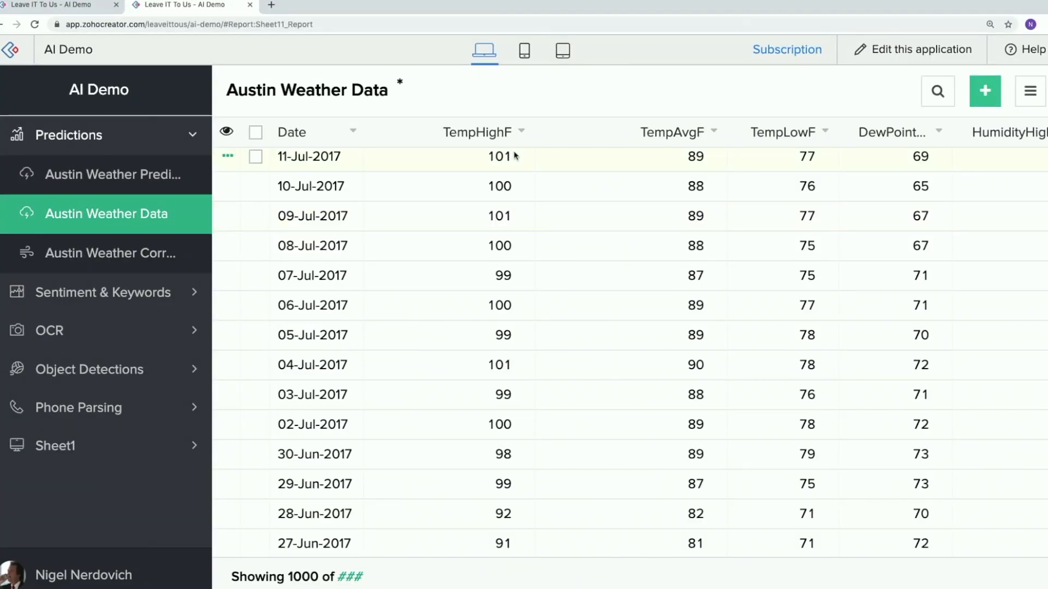
View the Austin Weather Prediction form and the Austin Weather Correlation report, ending back on the prediction form.
{"action": "left_click", "coordinate": [172, 188]}
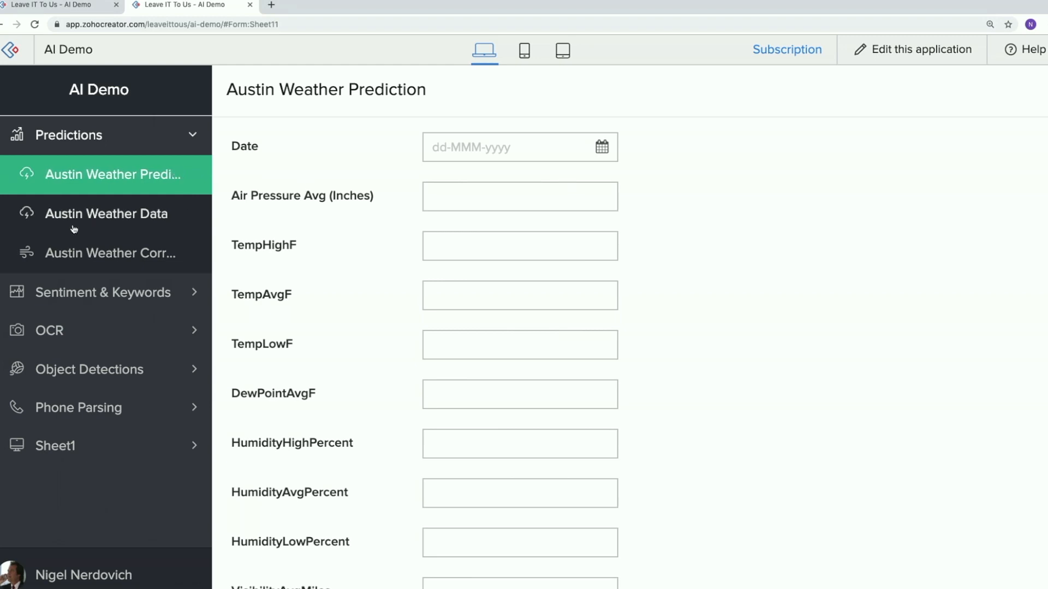
{"action": "left_click", "coordinate": [158, 253]}
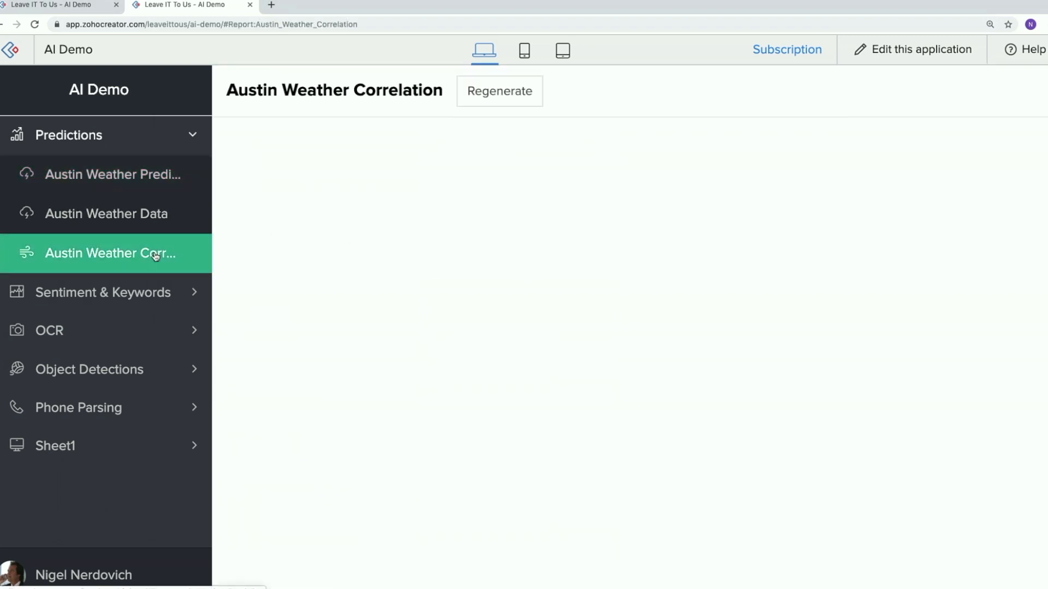
{"action": "left_click", "coordinate": [145, 173]}
Enter 29.5 as the average air pressure in the Austin Weather Prediction form and check the predicted precipitation.
{"action": "left_click", "coordinate": [442, 195]}
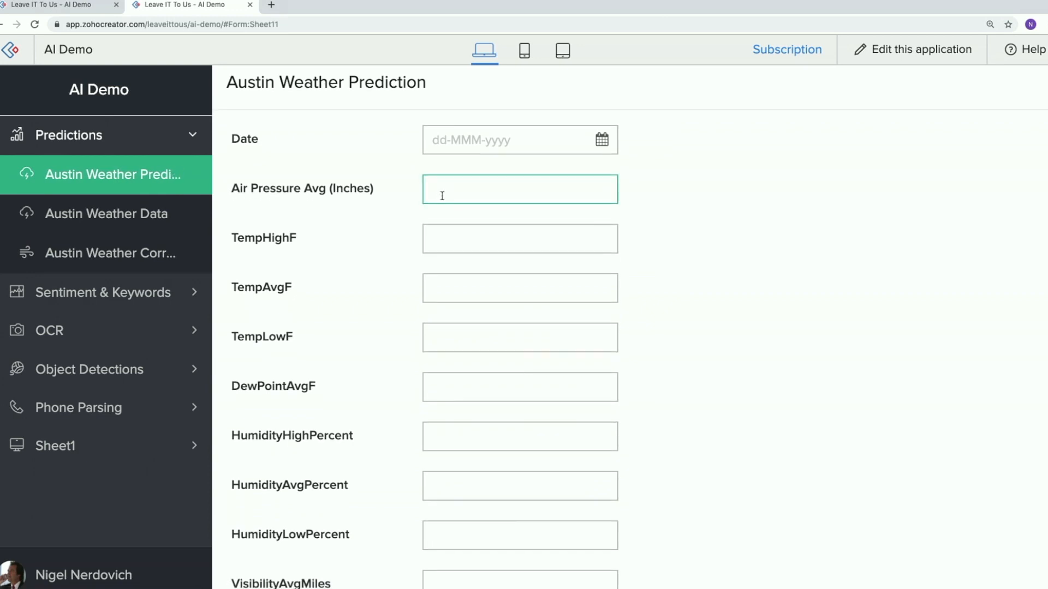
{"action": "scroll", "coordinate": [413, 216], "scroll_direction": "down", "scroll_amount": 4}
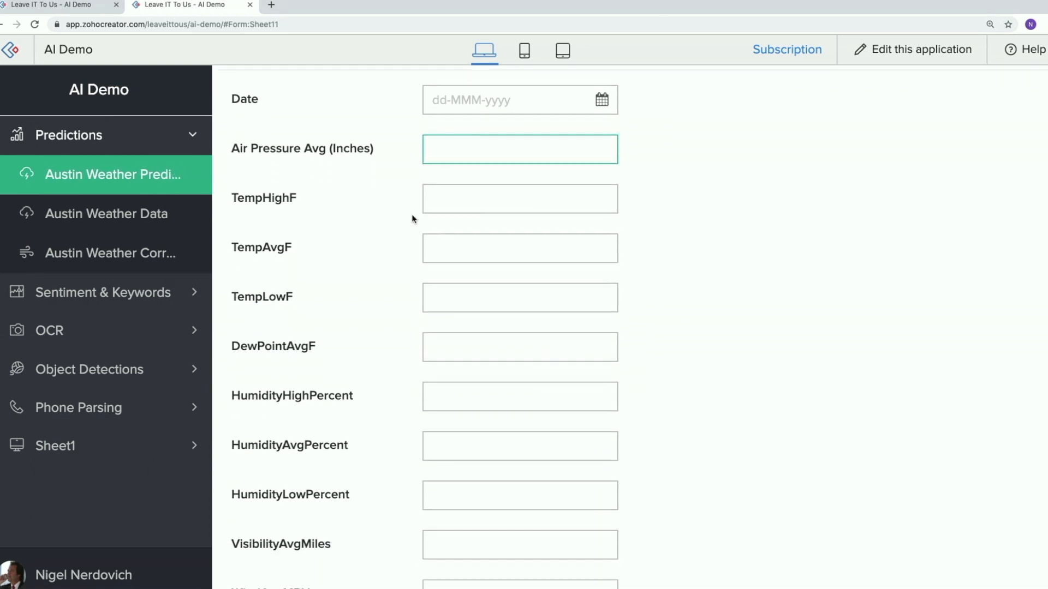
{"action": "scroll", "coordinate": [413, 217], "scroll_direction": "down", "scroll_amount": 1}
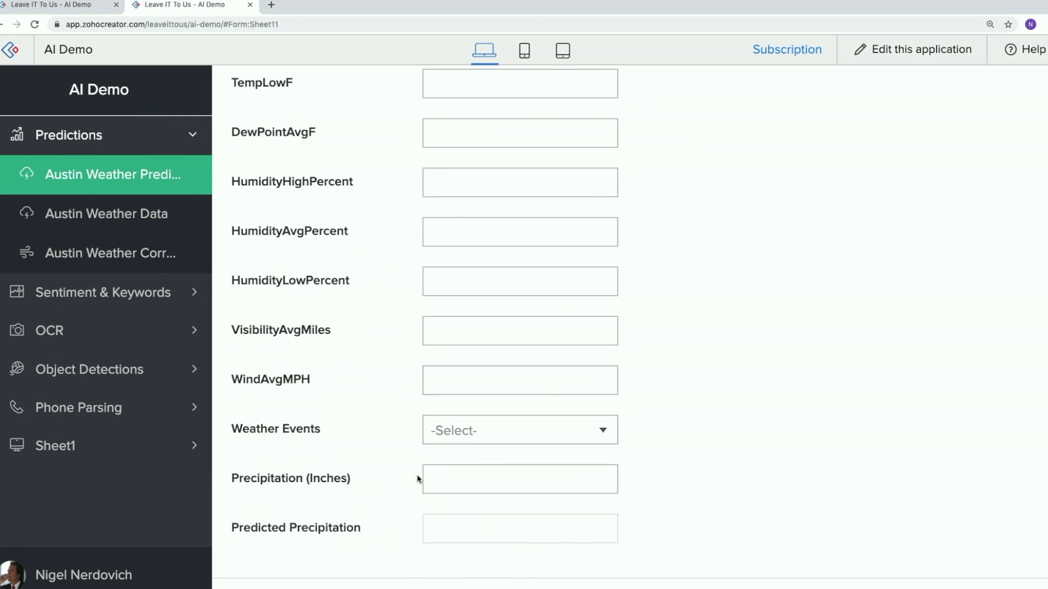
{"action": "scroll", "coordinate": [416, 479], "scroll_direction": "up", "scroll_amount": 5}
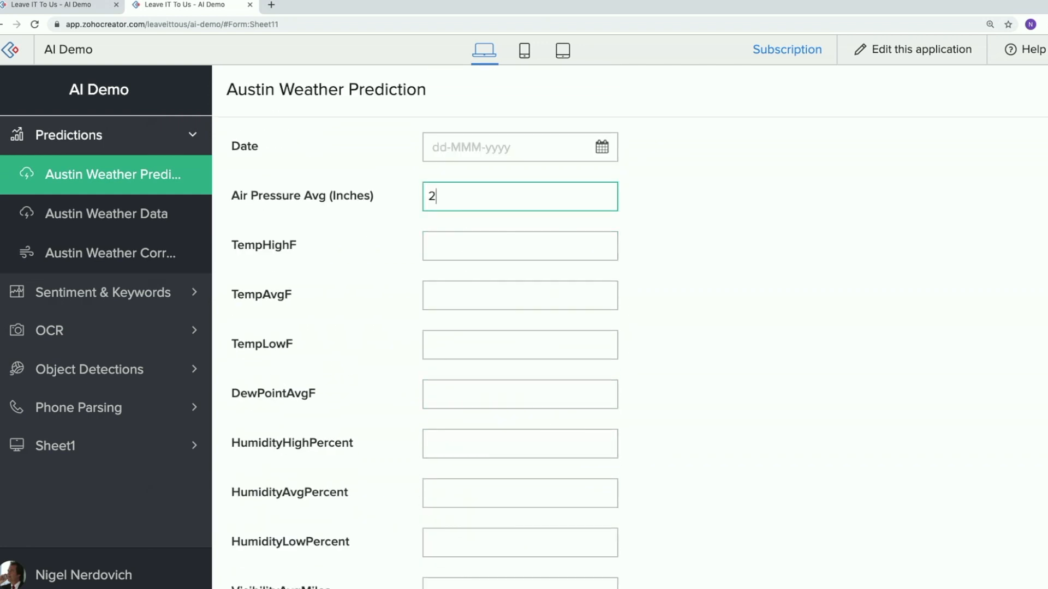
{"action": "type", "text": "5"}
{"action": "left_click", "coordinate": [701, 253]}
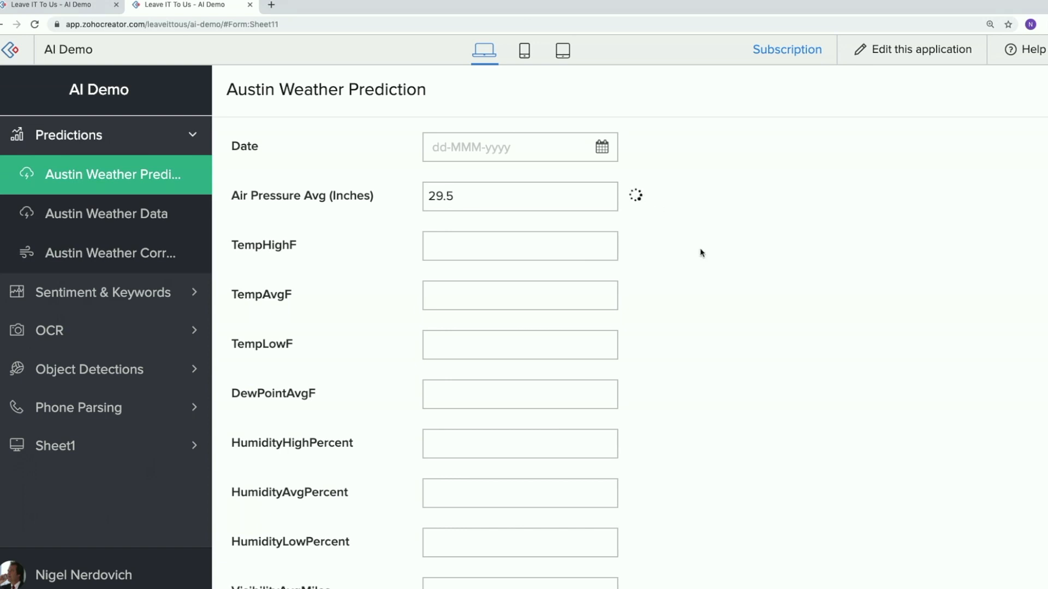
{"action": "scroll", "coordinate": [702, 253], "scroll_direction": "down", "scroll_amount": 5}
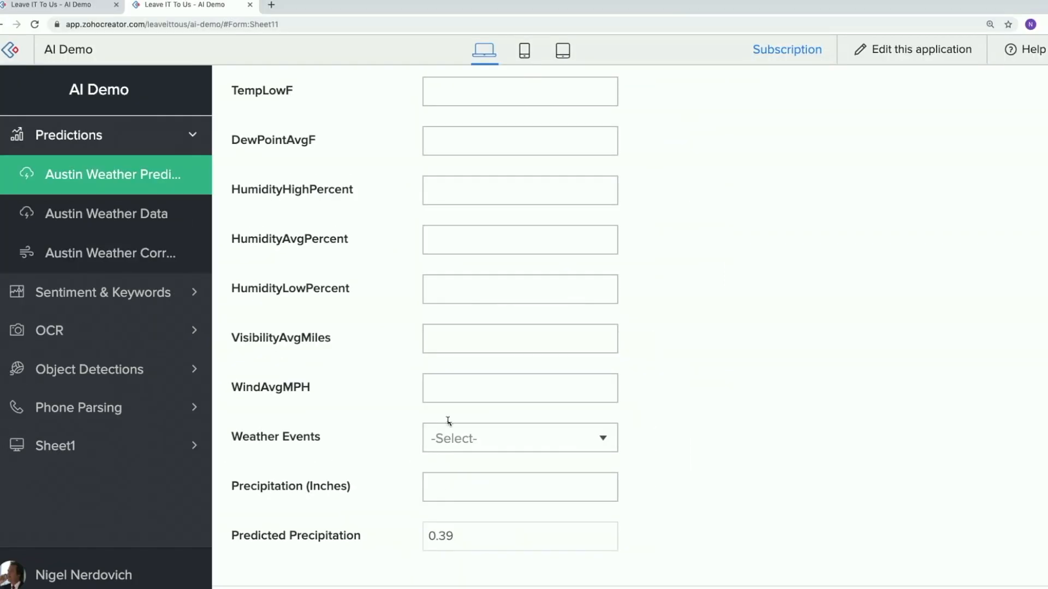
Change the average air pressure to 30.1 and check the predicted precipitation again.
{"action": "scroll", "coordinate": [479, 250], "scroll_direction": "up", "scroll_amount": 5}
{"action": "left_click", "coordinate": [470, 198]}
{"action": "double_click", "coordinate": [470, 195]}
{"action": "type", "text": "30.1"}
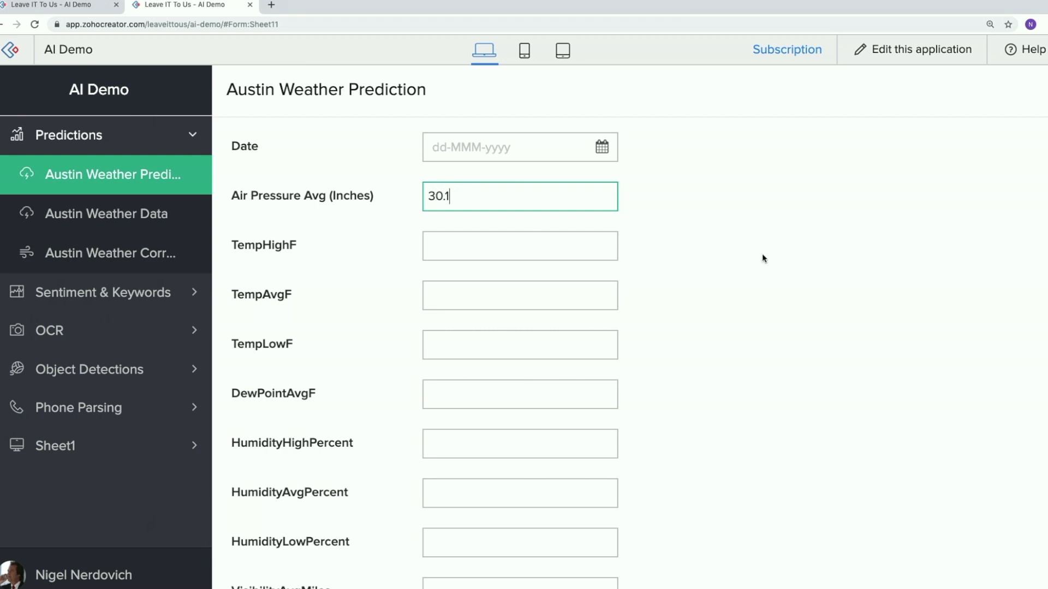
{"action": "left_click", "coordinate": [762, 253]}
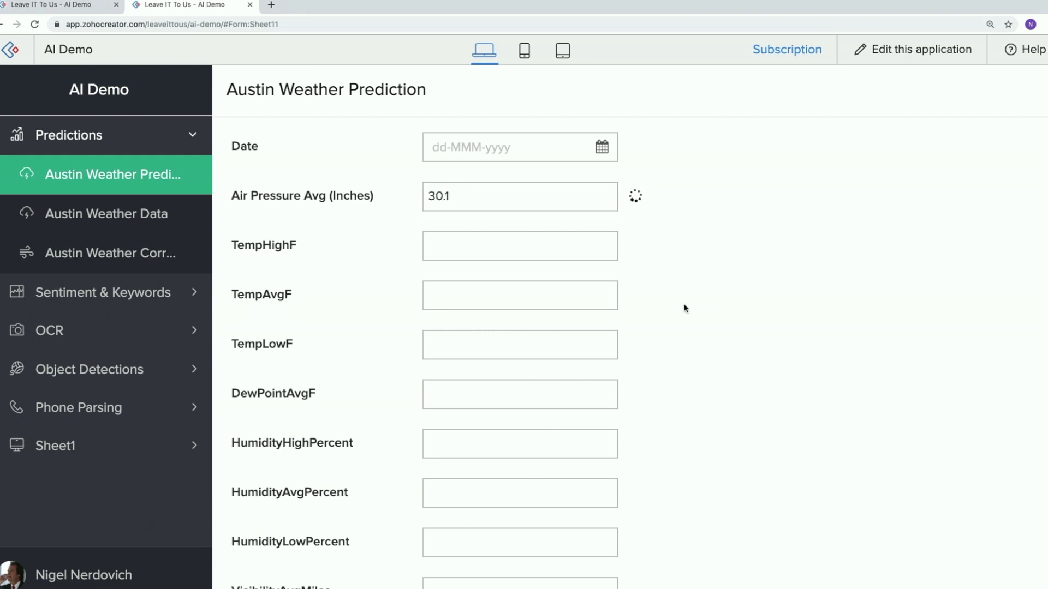
{"action": "scroll", "coordinate": [704, 304], "scroll_direction": "down", "scroll_amount": 5}
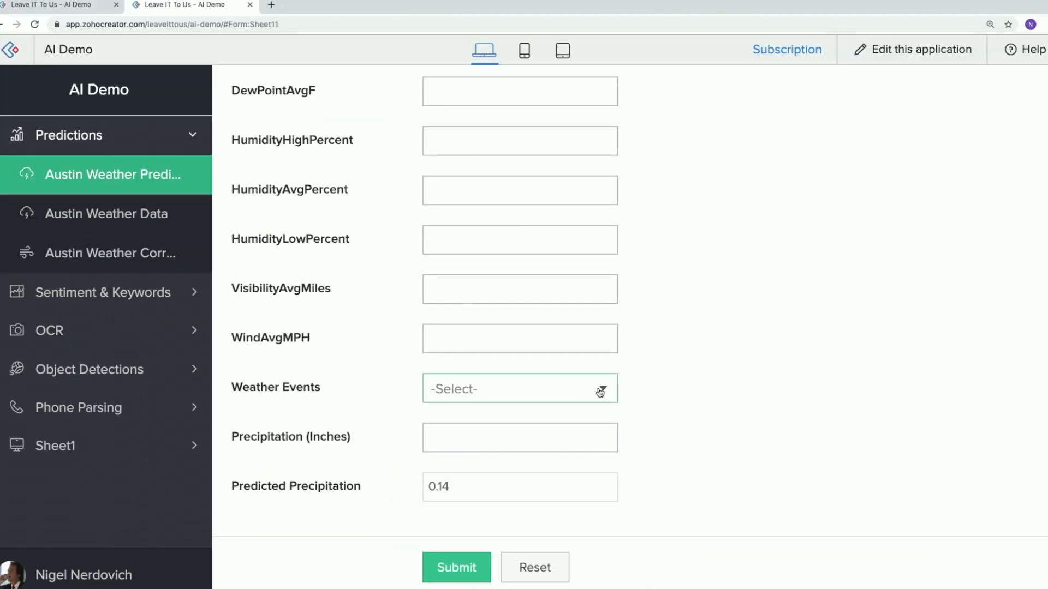
{"action": "scroll", "coordinate": [334, 311], "scroll_direction": "up", "scroll_amount": 6}
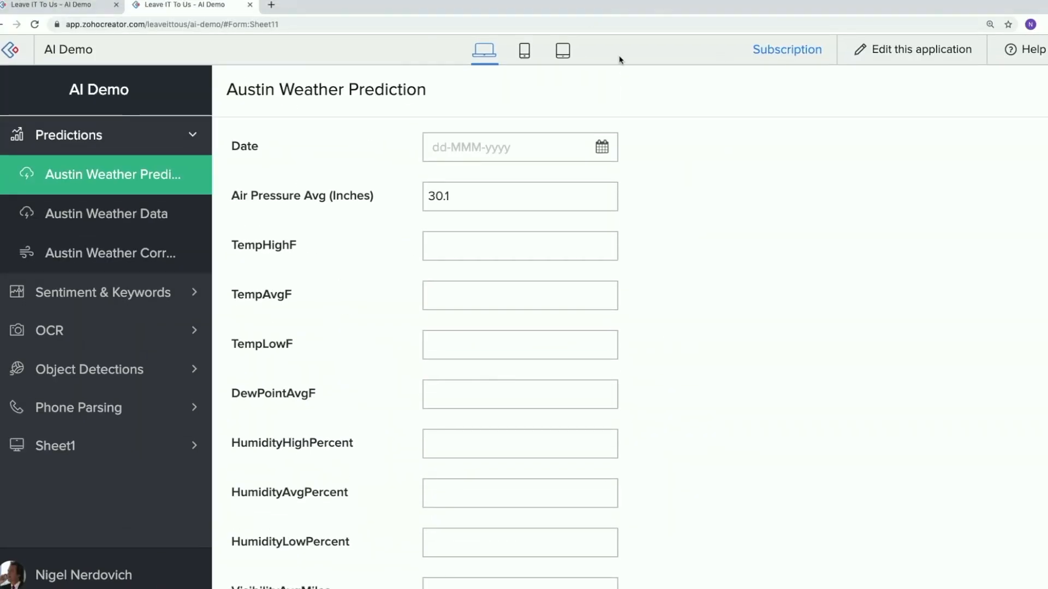
Switch the AI Demo application to editing and open the Austin Weather Prediction form in the form builder.
{"action": "left_click", "coordinate": [21, 7]}
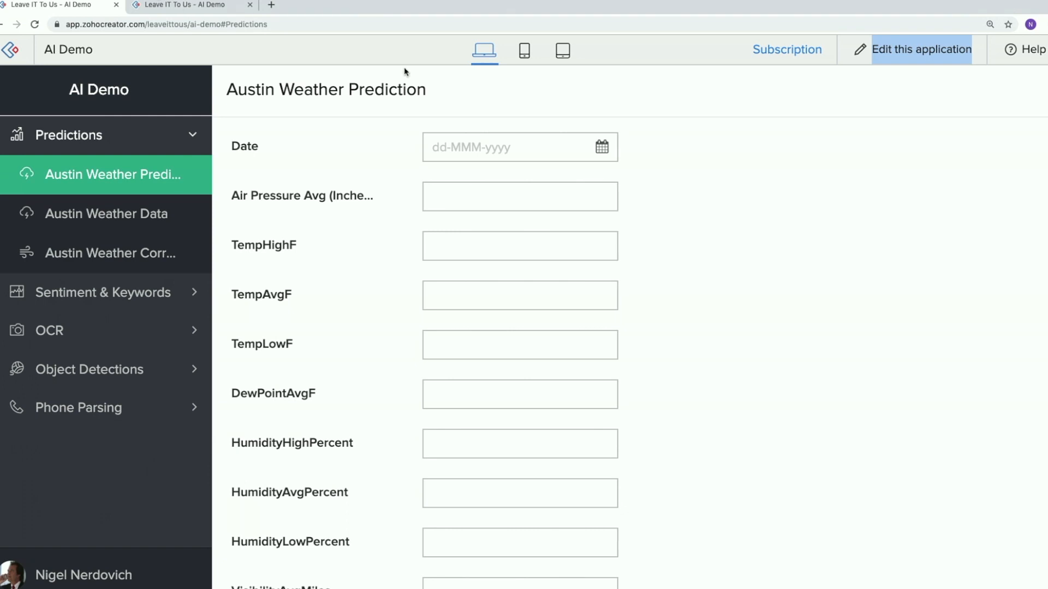
{"action": "left_click", "coordinate": [909, 49]}
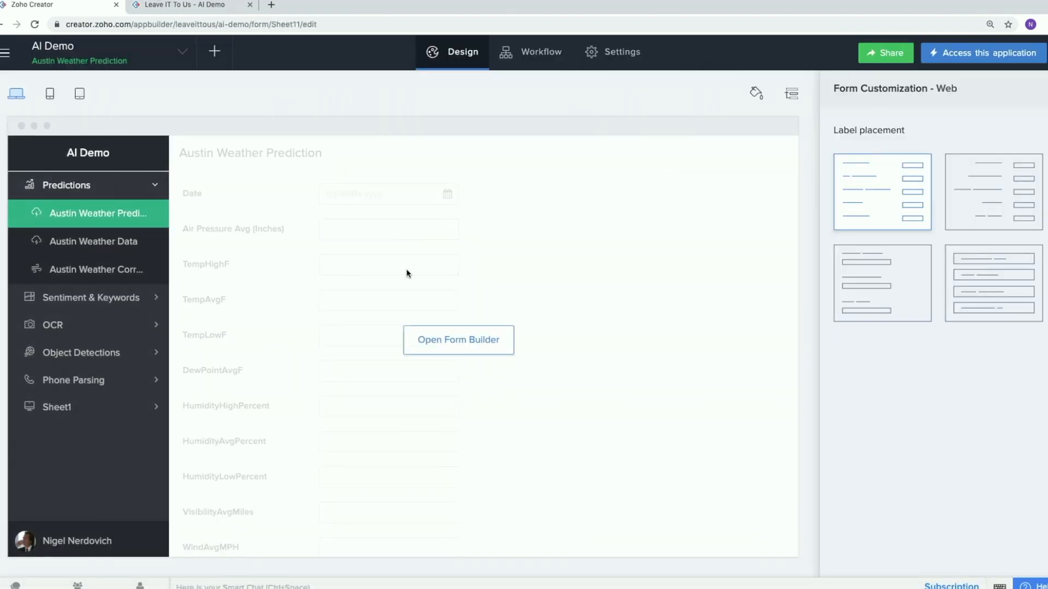
{"action": "left_click", "coordinate": [434, 342]}
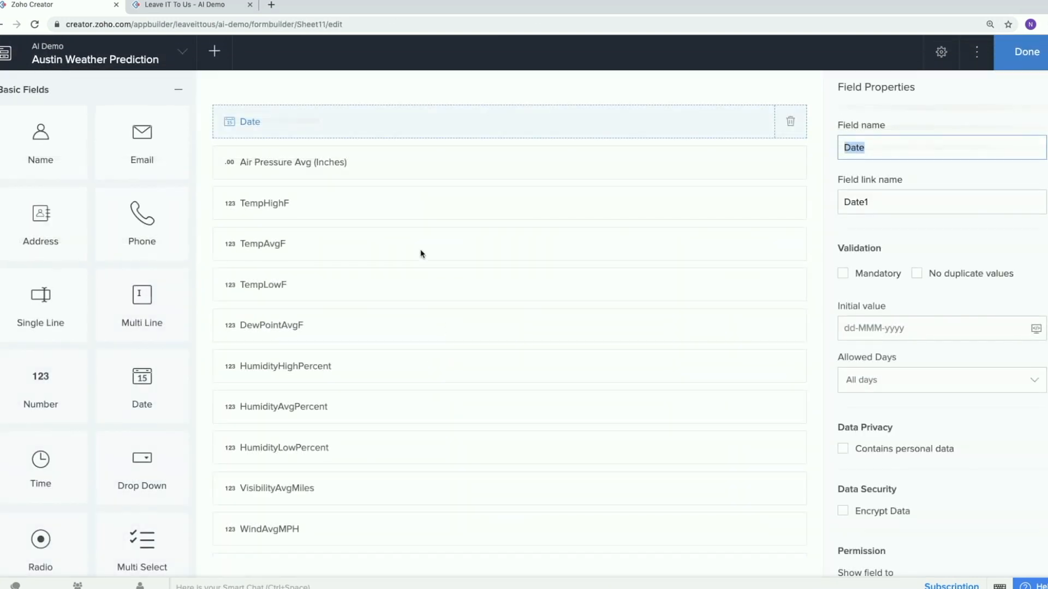
Return to the live application and look through the older records in Austin Weather Data at the default page zoom.
{"action": "left_click", "coordinate": [180, 7]}
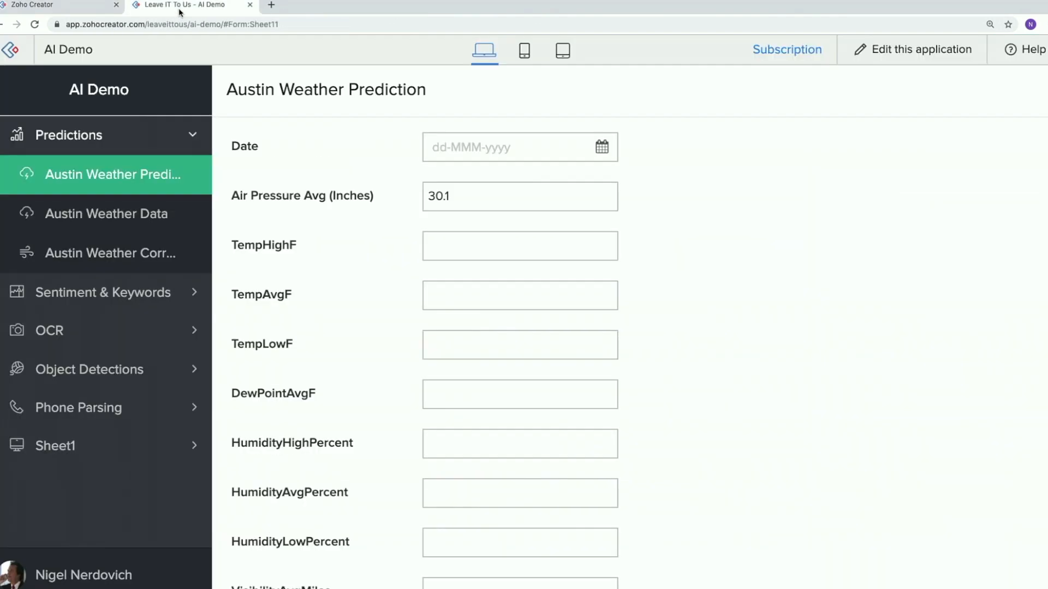
{"action": "left_click", "coordinate": [122, 213]}
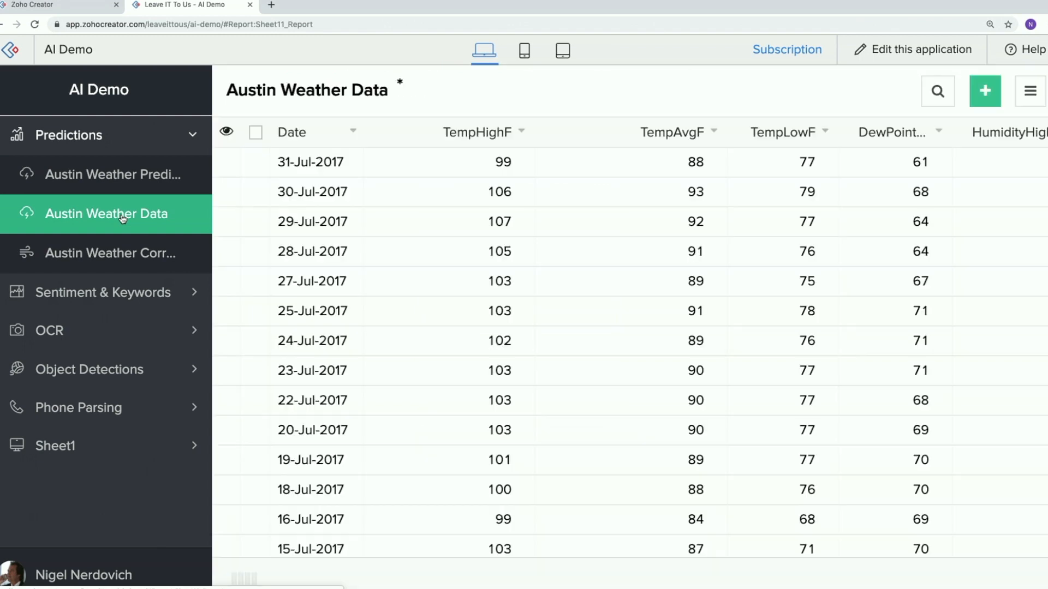
{"action": "key", "text": "ctrl+0"}
{"action": "scroll", "coordinate": [433, 196], "scroll_direction": "down", "scroll_amount": 1}
{"action": "scroll", "coordinate": [435, 195], "scroll_direction": "down", "scroll_amount": 10}
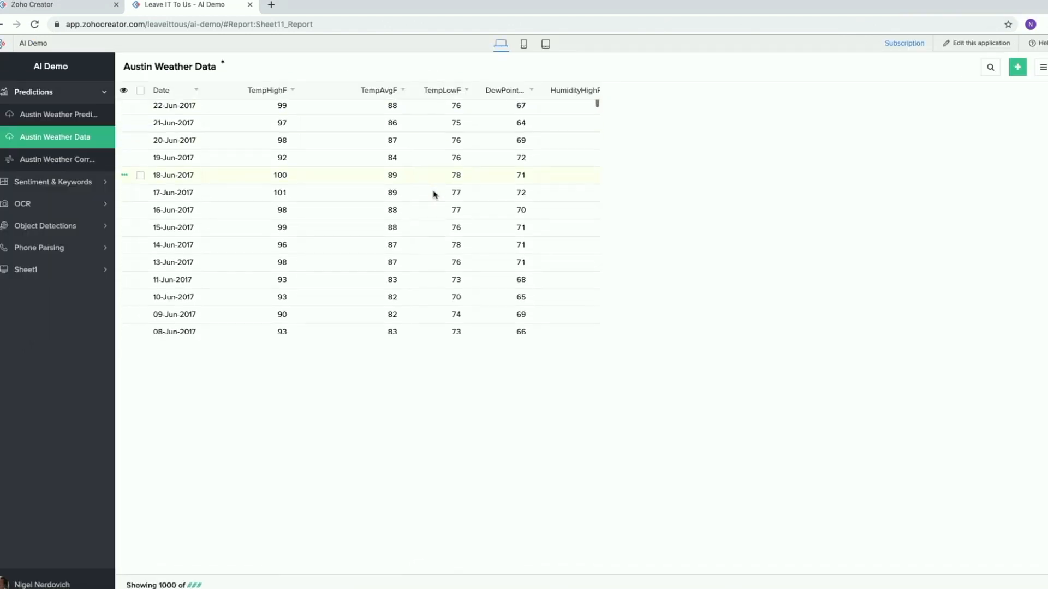
{"action": "scroll", "coordinate": [435, 195], "scroll_direction": "down", "scroll_amount": 15}
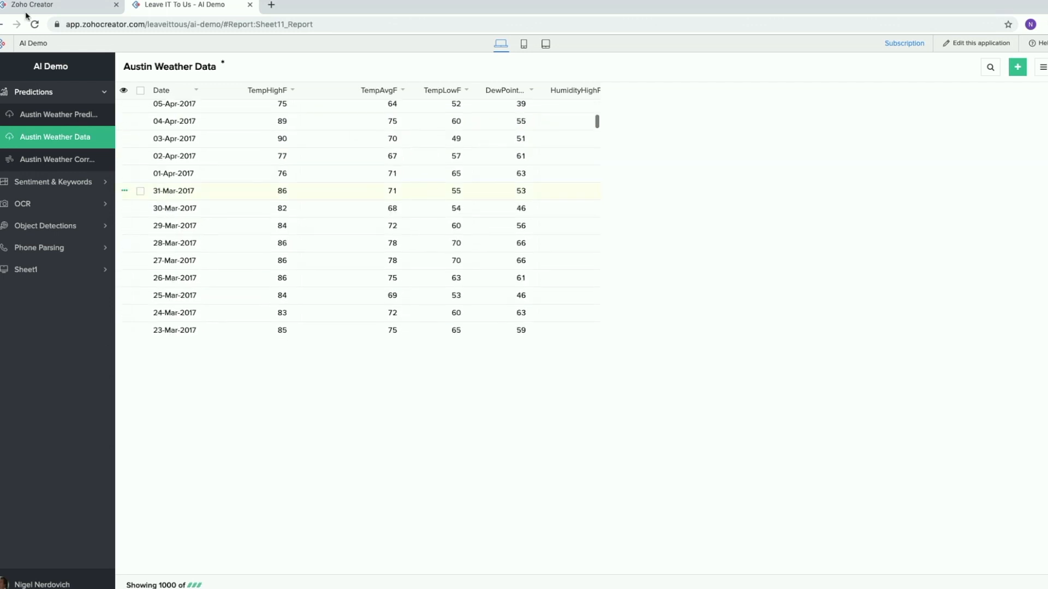
In the form builder, add an AI Prediction field below Predicted Precipitation and name it Predicted Rainfall.
{"action": "left_click", "coordinate": [33, 8]}
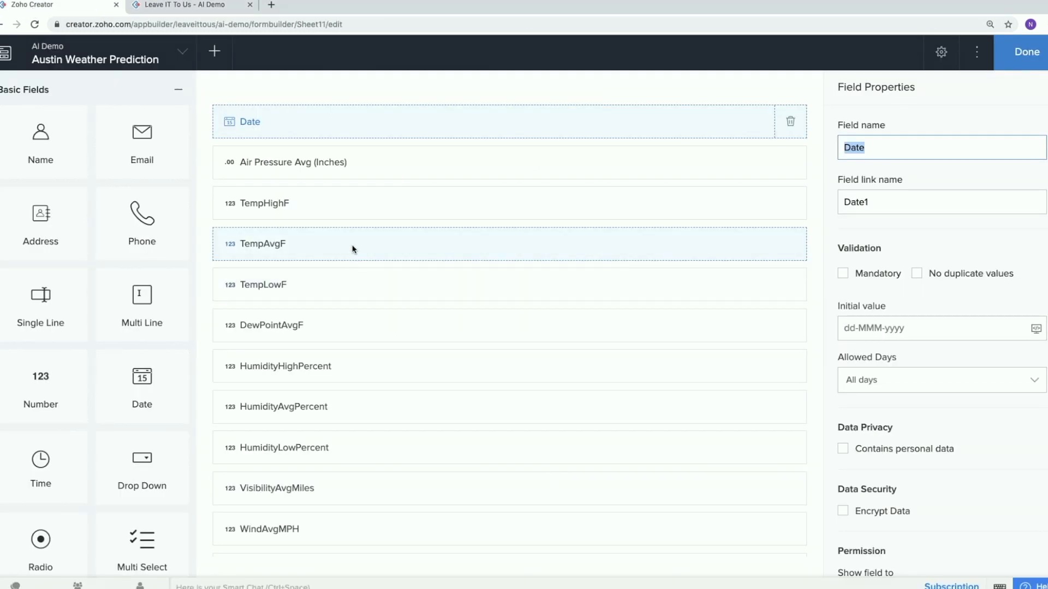
{"action": "scroll", "coordinate": [352, 249], "scroll_direction": "down", "scroll_amount": 5}
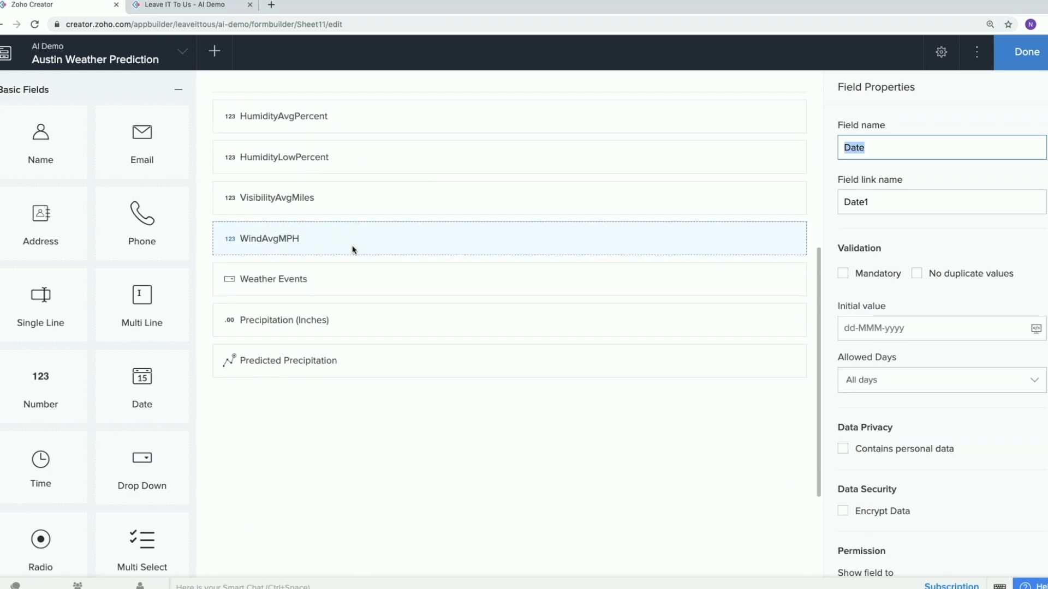
{"action": "scroll", "coordinate": [122, 451], "scroll_direction": "down", "scroll_amount": 10}
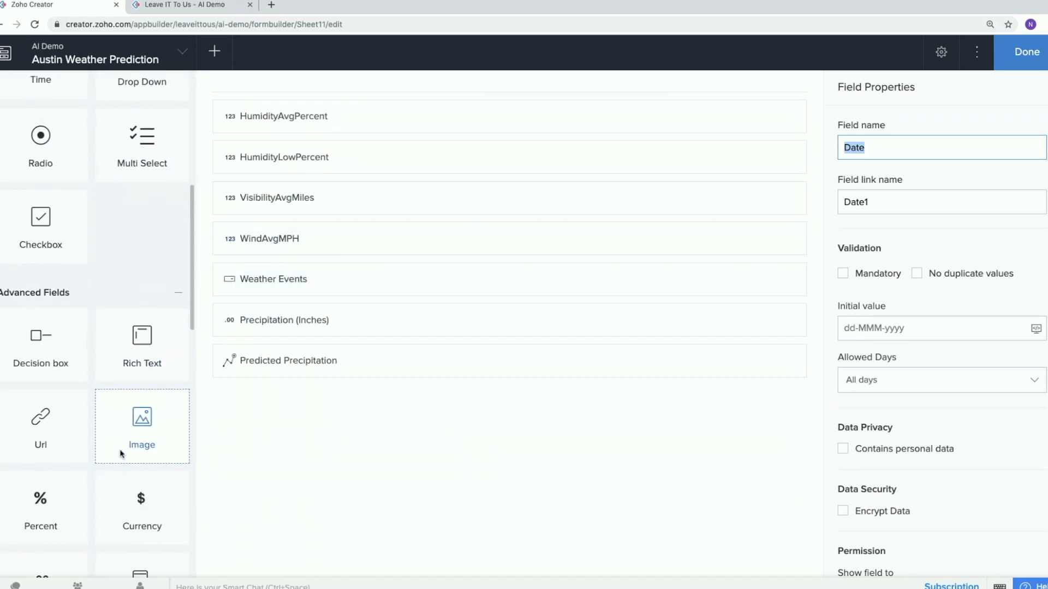
{"action": "scroll", "coordinate": [120, 454], "scroll_direction": "down", "scroll_amount": 10}
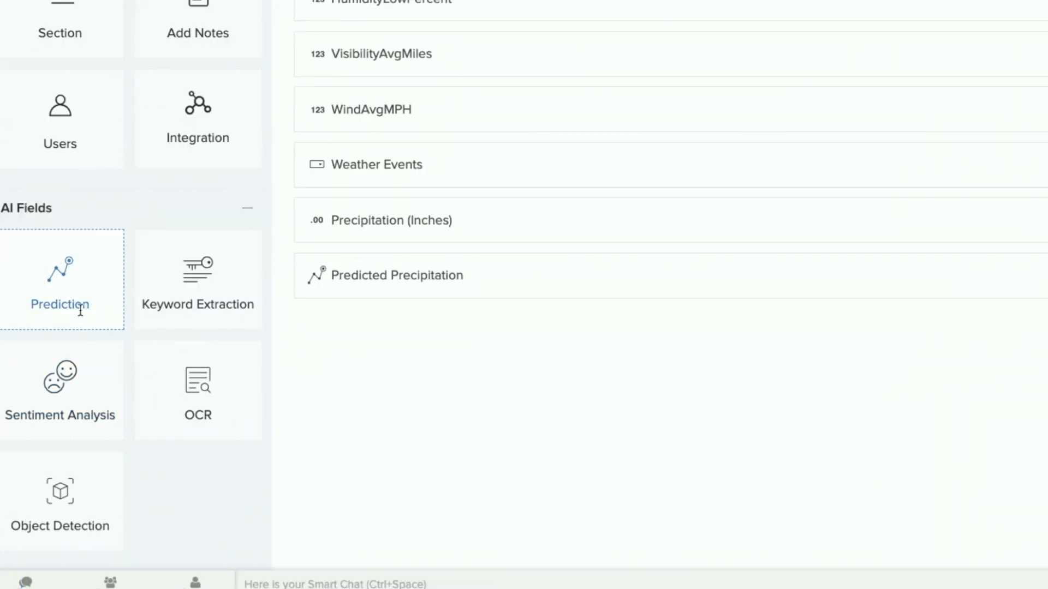
{"action": "left_click_drag", "start_coordinate": [80, 296], "coordinate": [393, 363]}
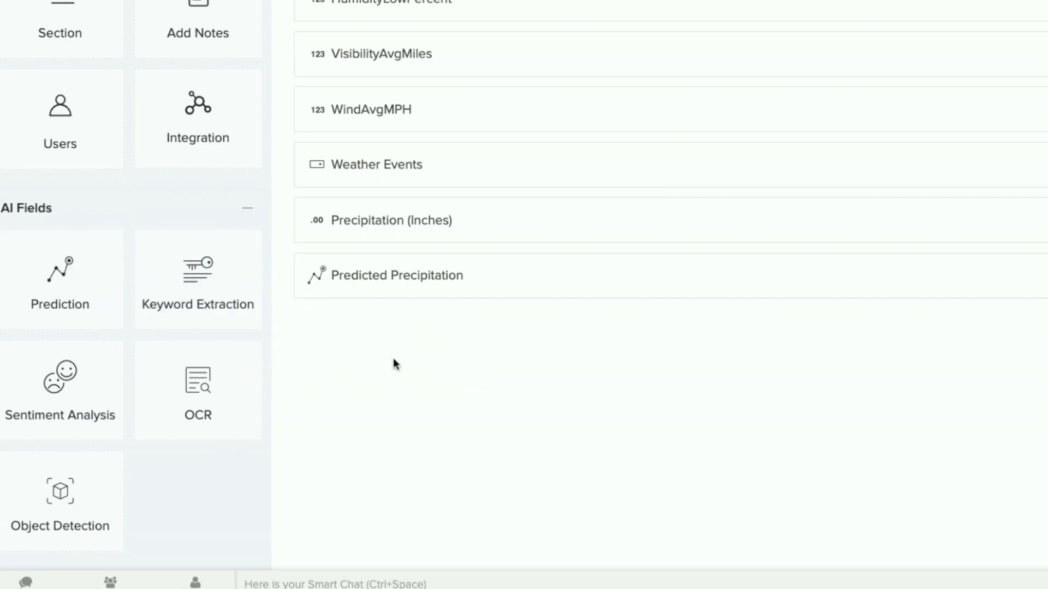
{"action": "left_click_drag", "start_coordinate": [38, 299], "coordinate": [506, 334]}
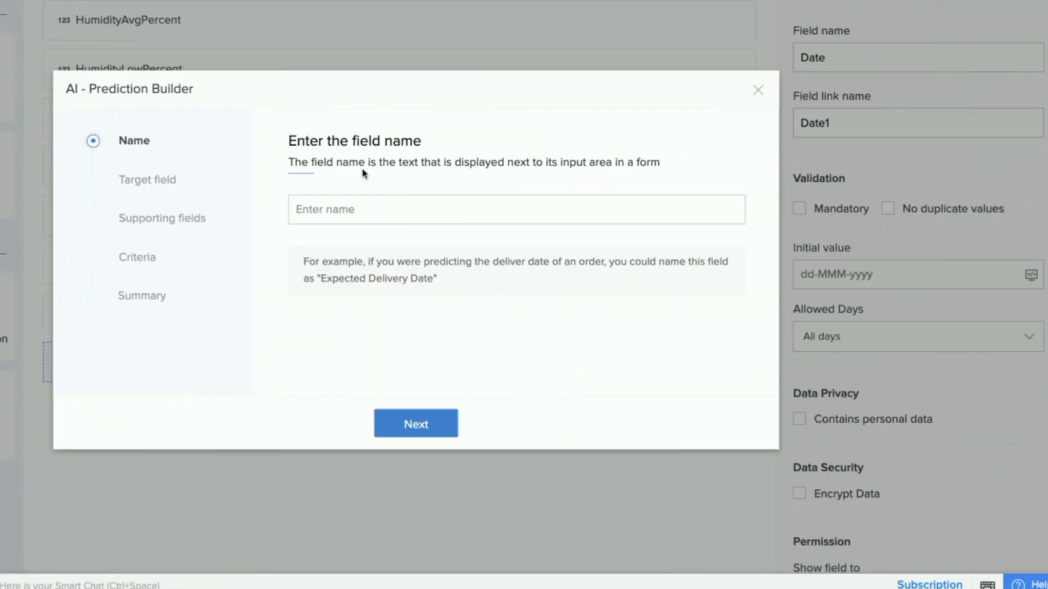
{"action": "left_click", "coordinate": [343, 218]}
{"action": "type", "text": "Predicted Rainfua"}
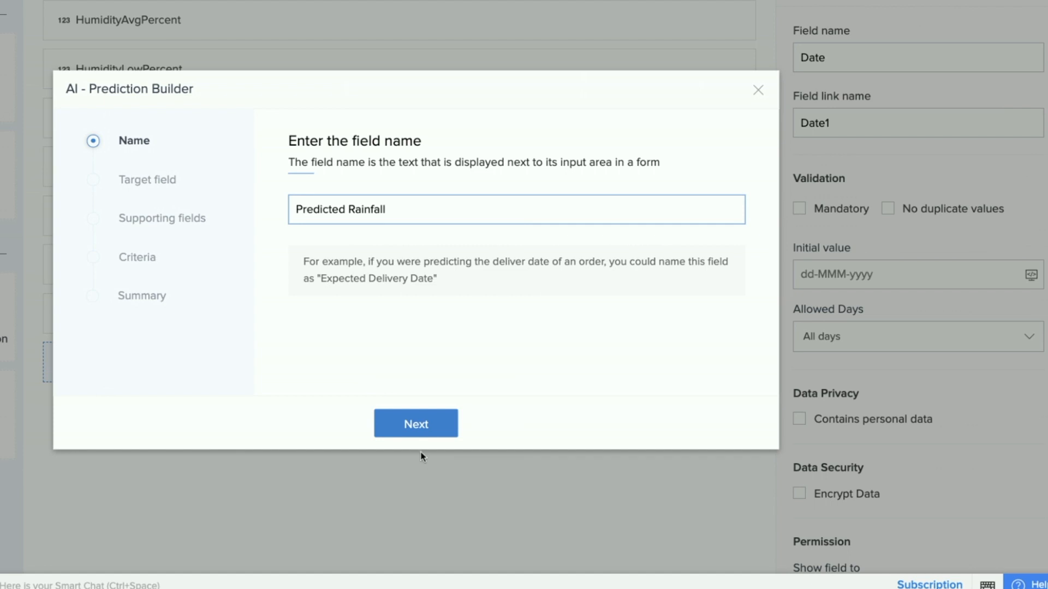
Accept the field name and set Precipitation (Inches) as the target field of the prediction.
{"action": "left_click", "coordinate": [428, 431]}
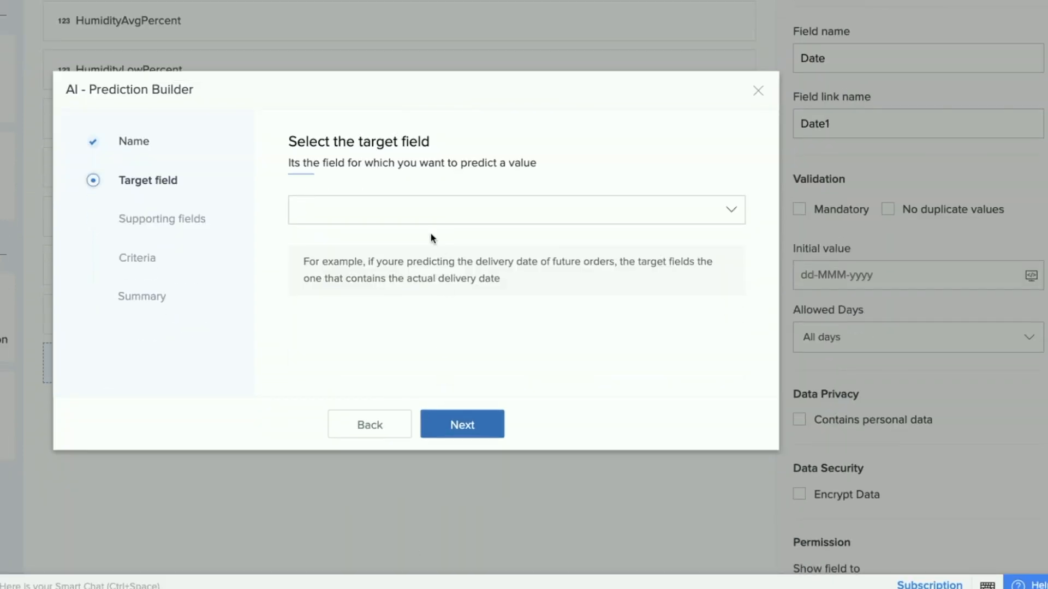
{"action": "left_click", "coordinate": [431, 213]}
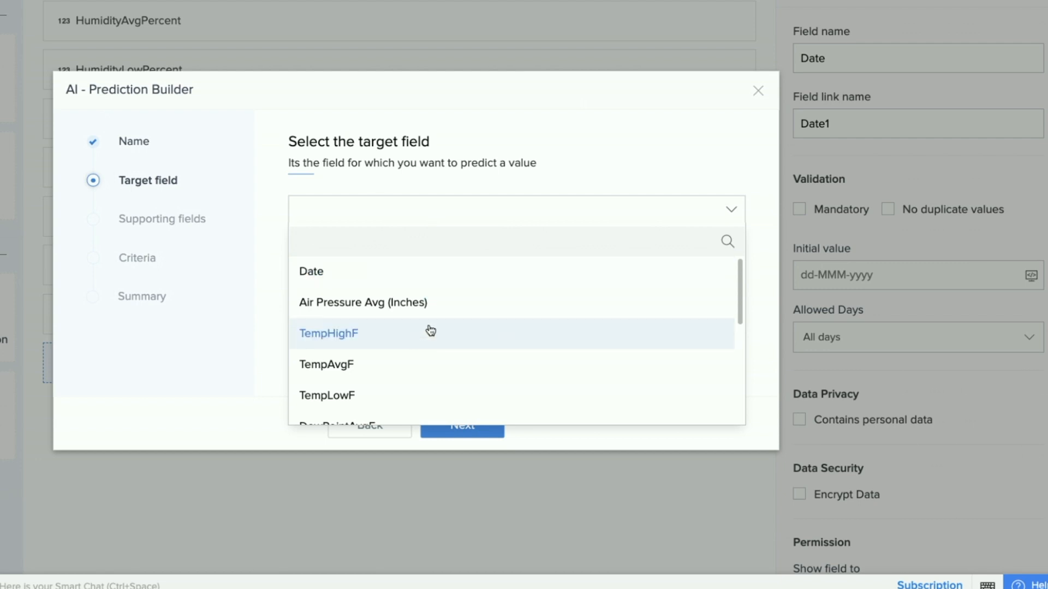
{"action": "scroll", "coordinate": [428, 330], "scroll_direction": "down", "scroll_amount": 1}
{"action": "scroll", "coordinate": [430, 331], "scroll_direction": "down", "scroll_amount": 7}
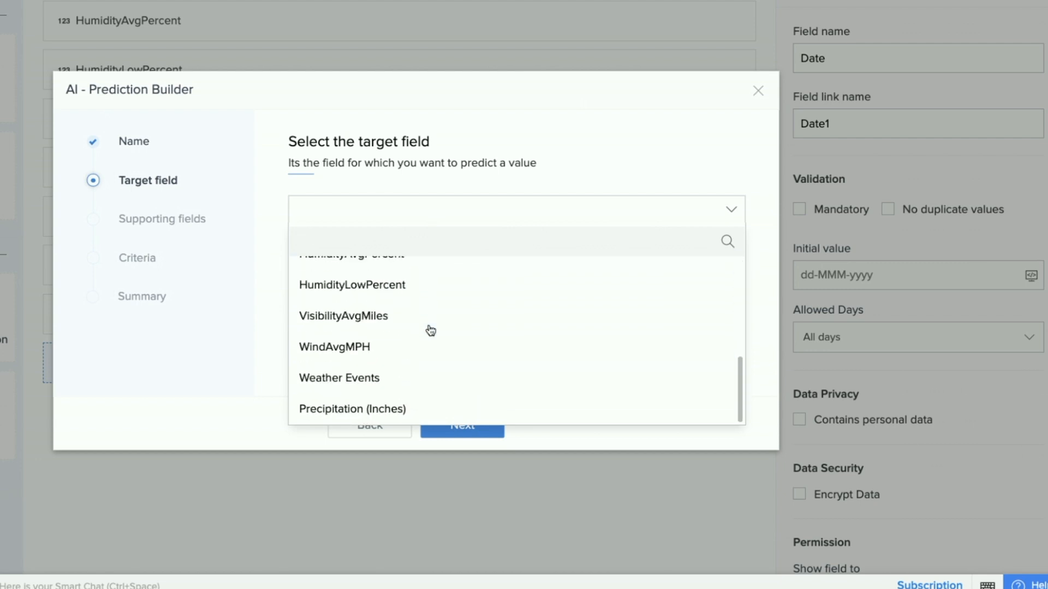
{"action": "left_click", "coordinate": [379, 410]}
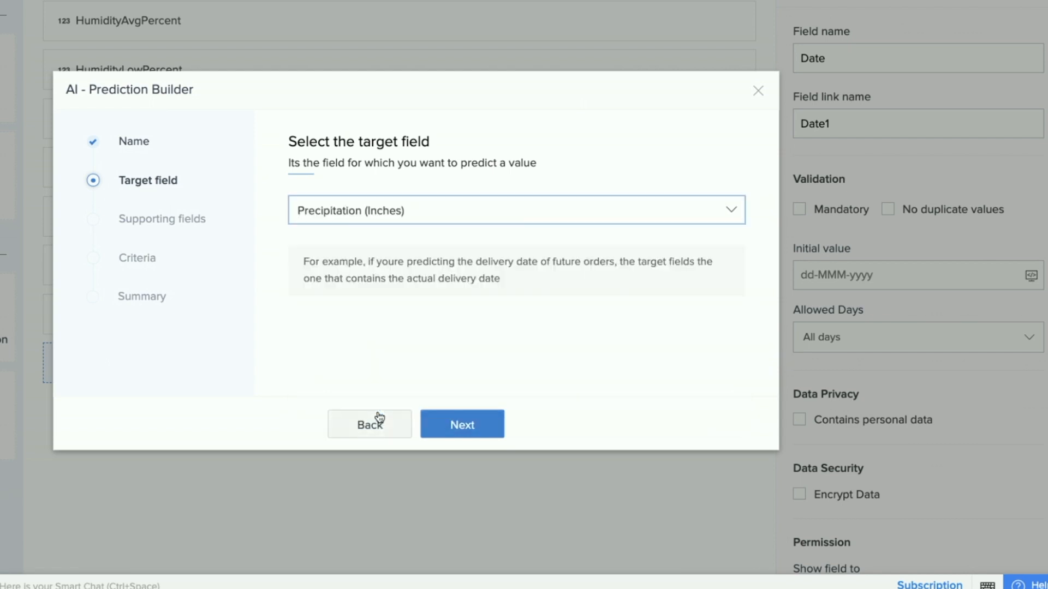
{"action": "left_click", "coordinate": [457, 427]}
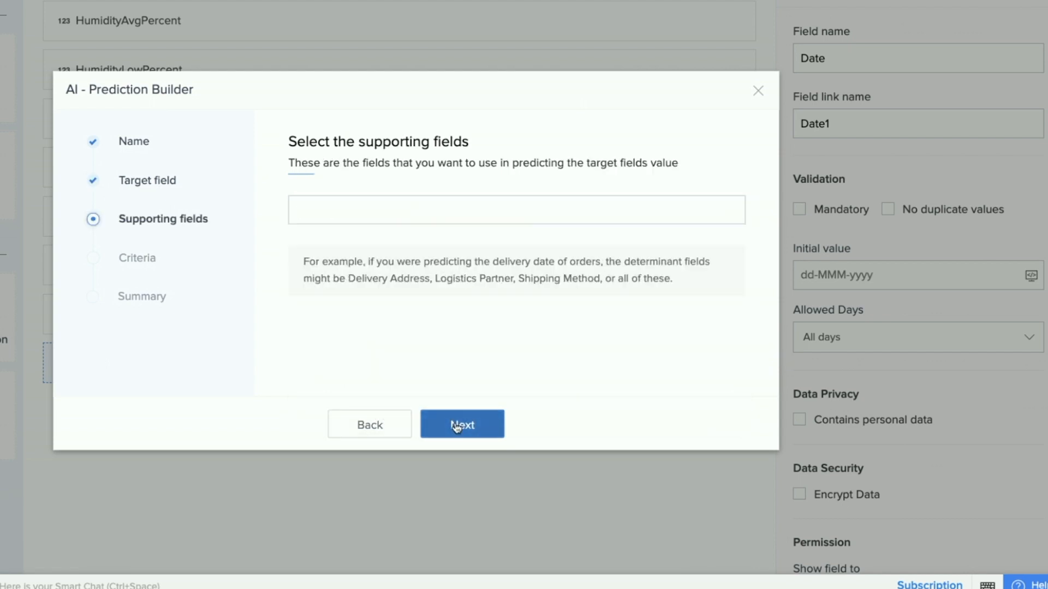
Add Air Pressure Avg (Inches) as a supporting field for the prediction.
{"action": "triple_click", "coordinate": [425, 157]}
{"action": "left_click", "coordinate": [426, 222]}
{"action": "left_click", "coordinate": [427, 223]}
{"action": "left_click", "coordinate": [326, 210]}
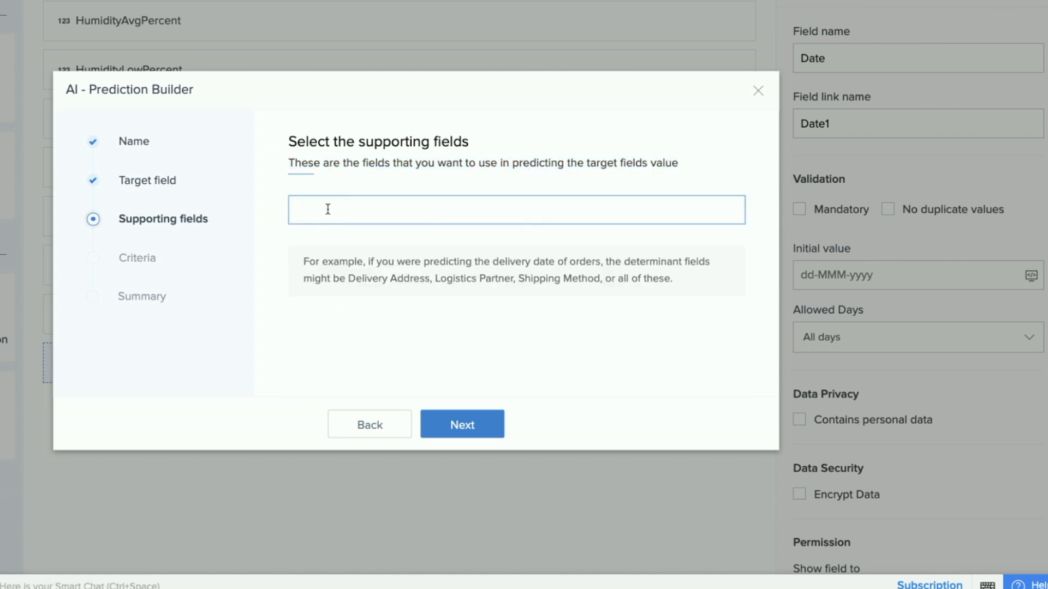
{"action": "left_click", "coordinate": [363, 209]}
{"action": "scroll", "coordinate": [402, 295], "scroll_direction": "down", "scroll_amount": 3}
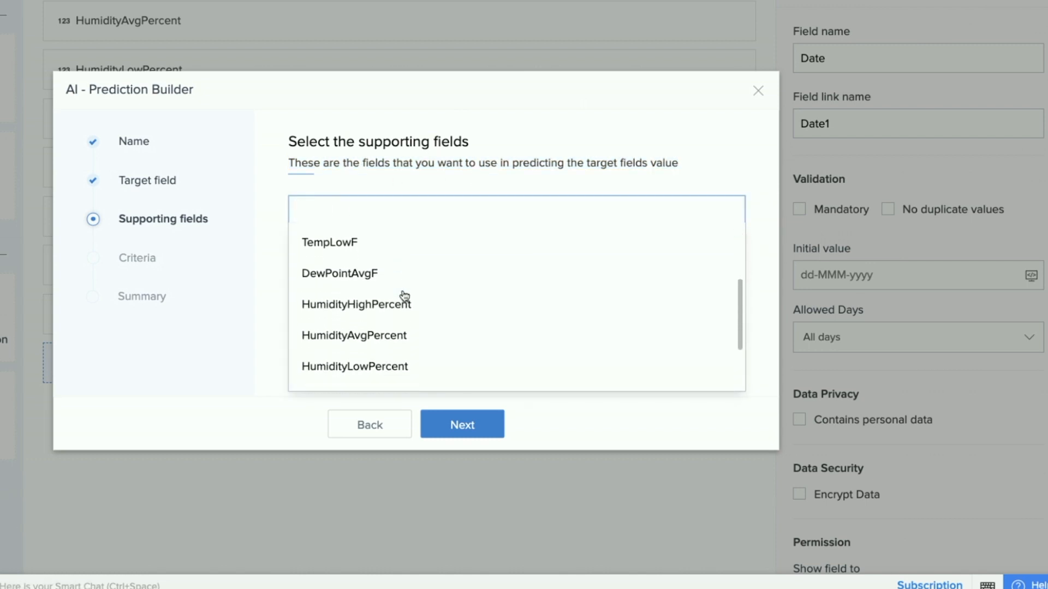
{"action": "scroll", "coordinate": [388, 306], "scroll_direction": "down", "scroll_amount": 3}
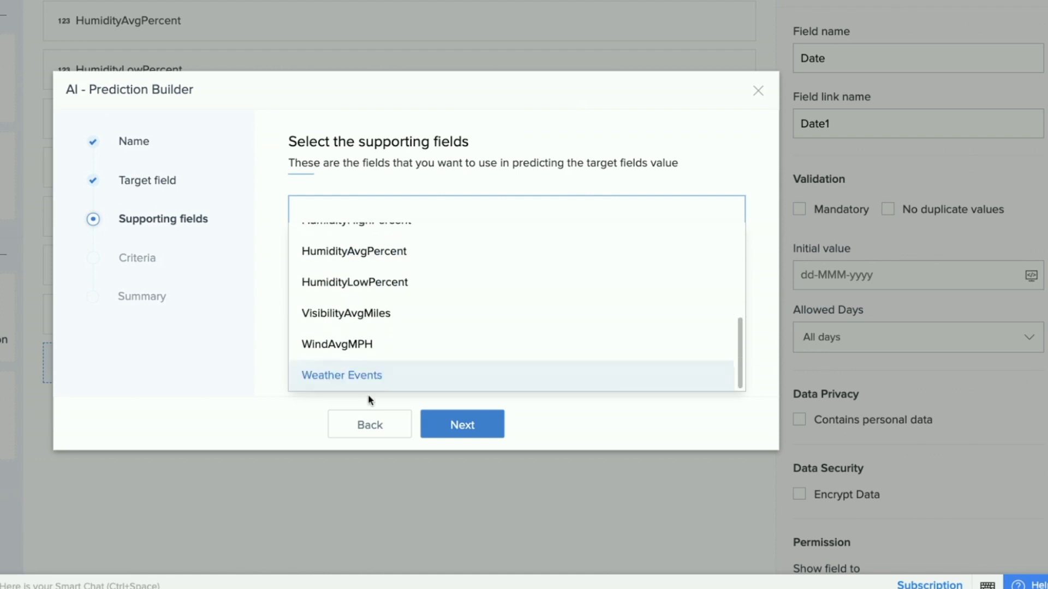
{"action": "scroll", "coordinate": [374, 314], "scroll_direction": "up", "scroll_amount": 5}
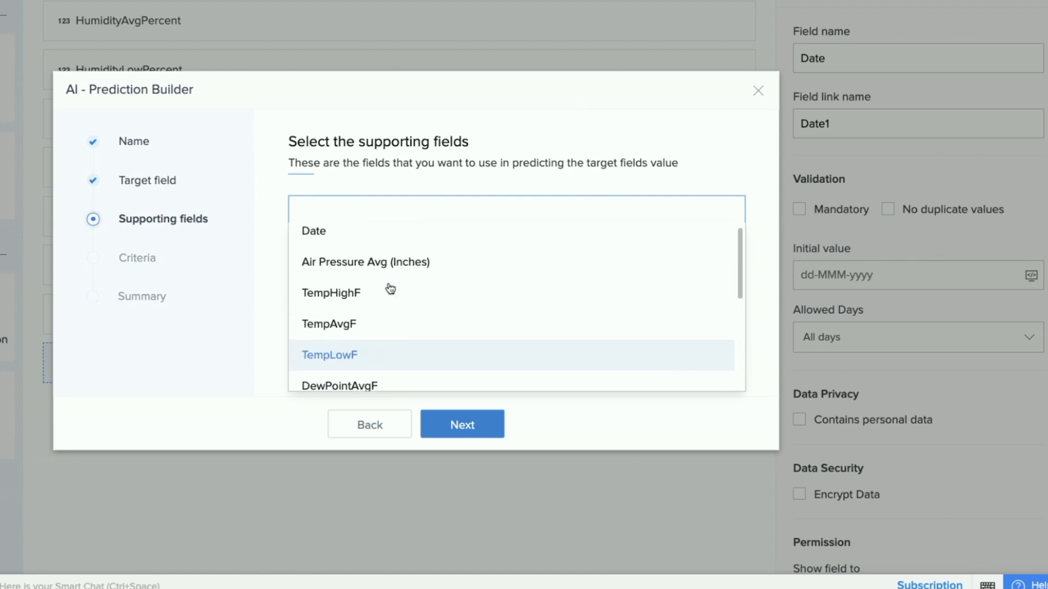
{"action": "scroll", "coordinate": [390, 289], "scroll_direction": "down", "scroll_amount": 5}
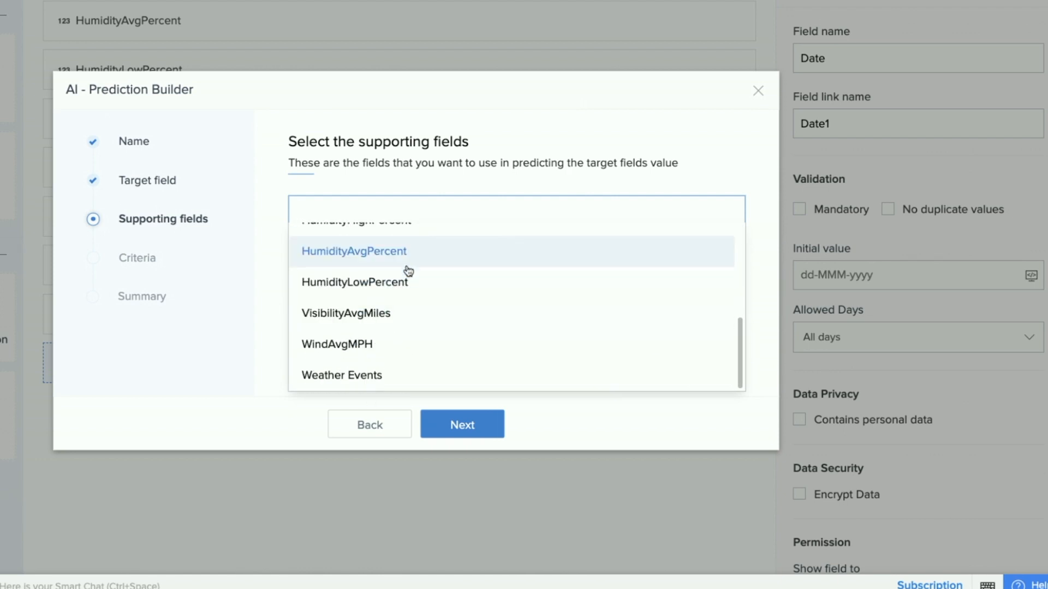
{"action": "scroll", "coordinate": [407, 288], "scroll_direction": "up", "scroll_amount": 5}
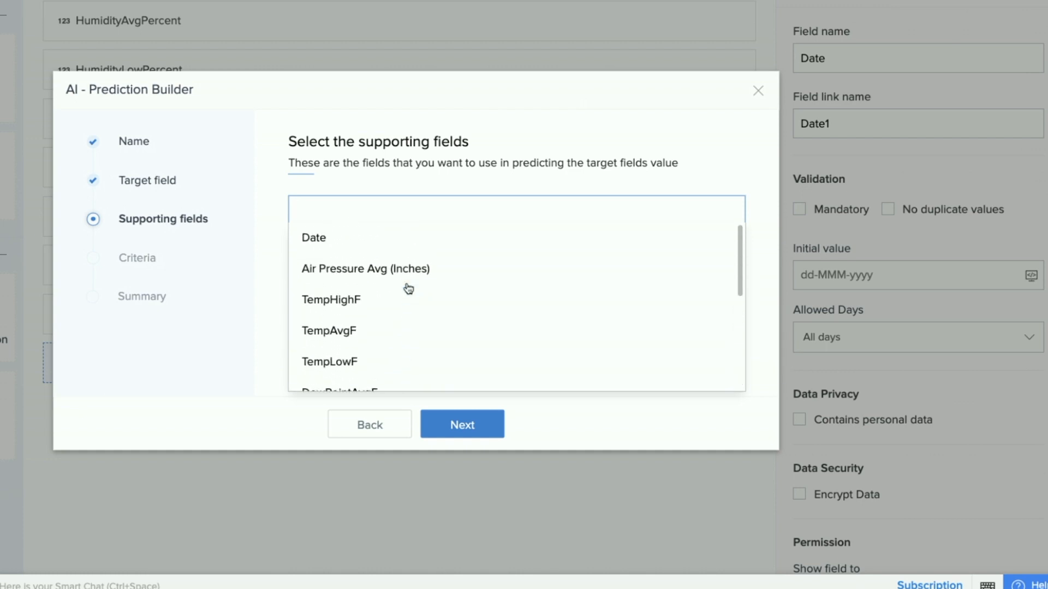
{"action": "left_click", "coordinate": [374, 270]}
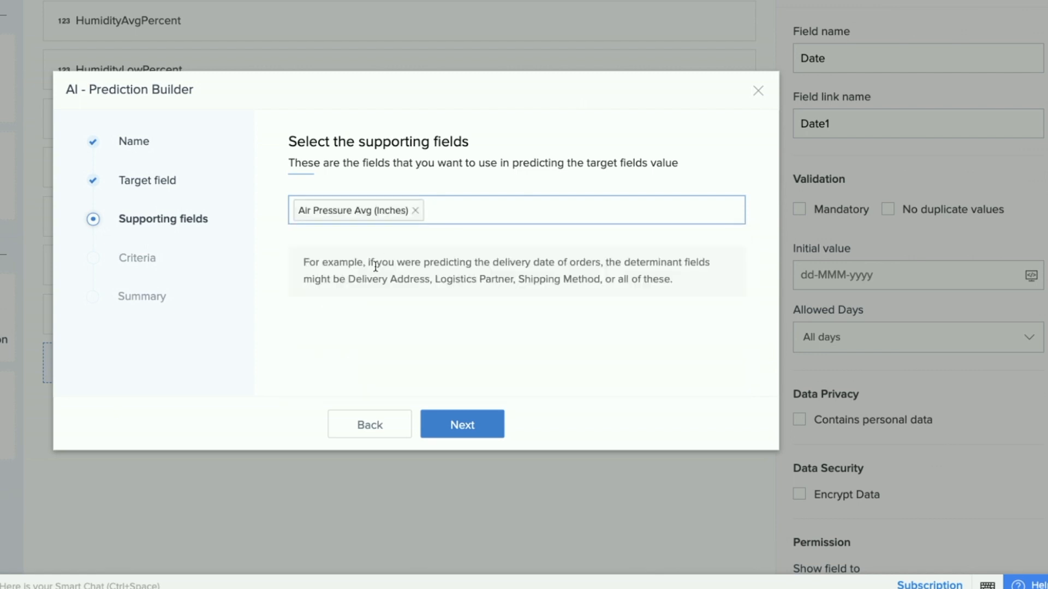
Try TempHighF as a second supporting field, remove it again, and continue to the training data criteria.
{"action": "left_click", "coordinate": [459, 217]}
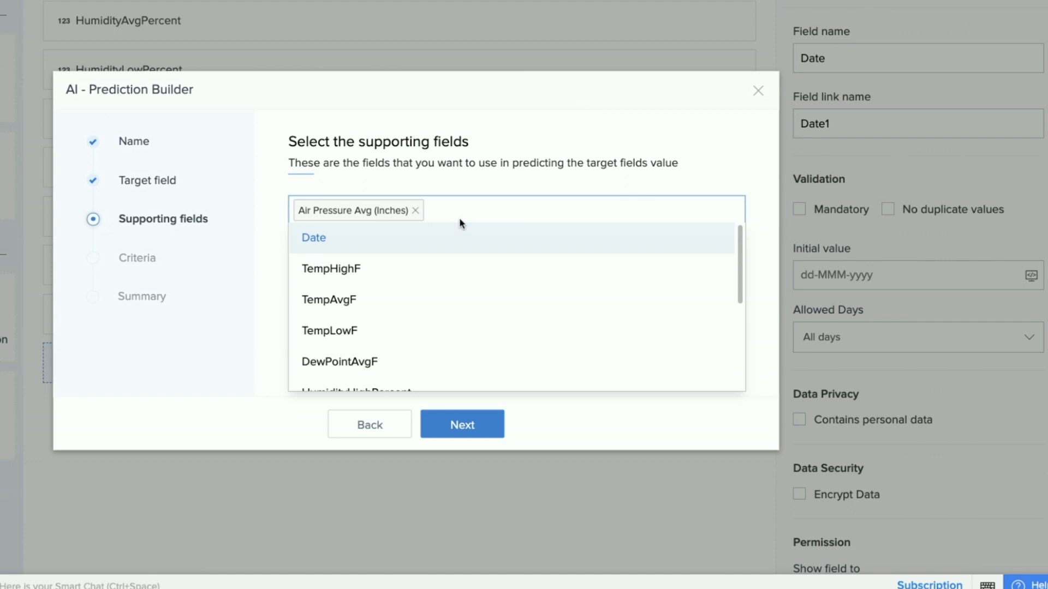
{"action": "left_click", "coordinate": [409, 279]}
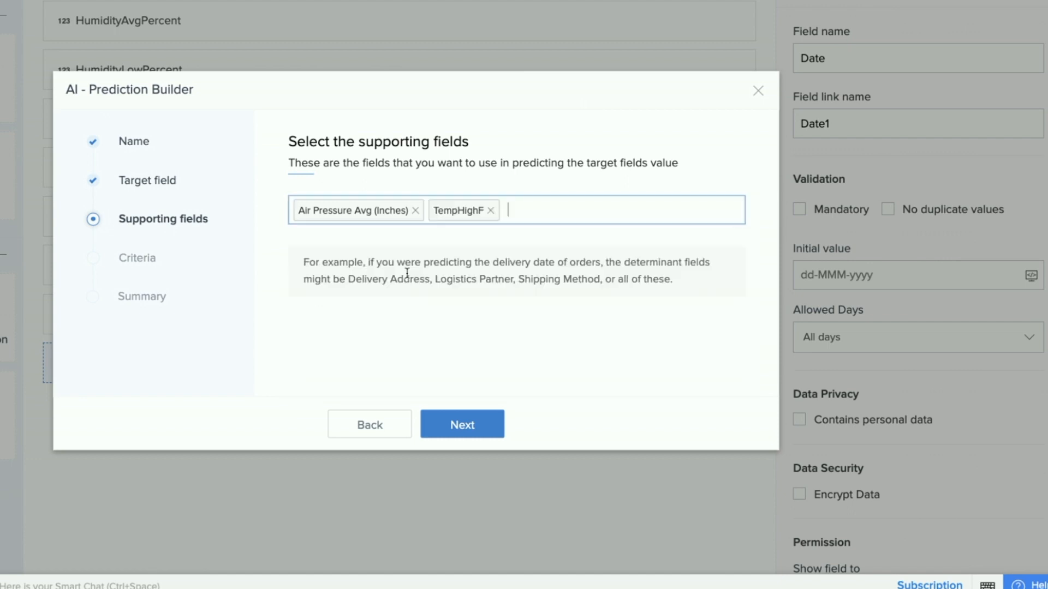
{"action": "left_click", "coordinate": [491, 211]}
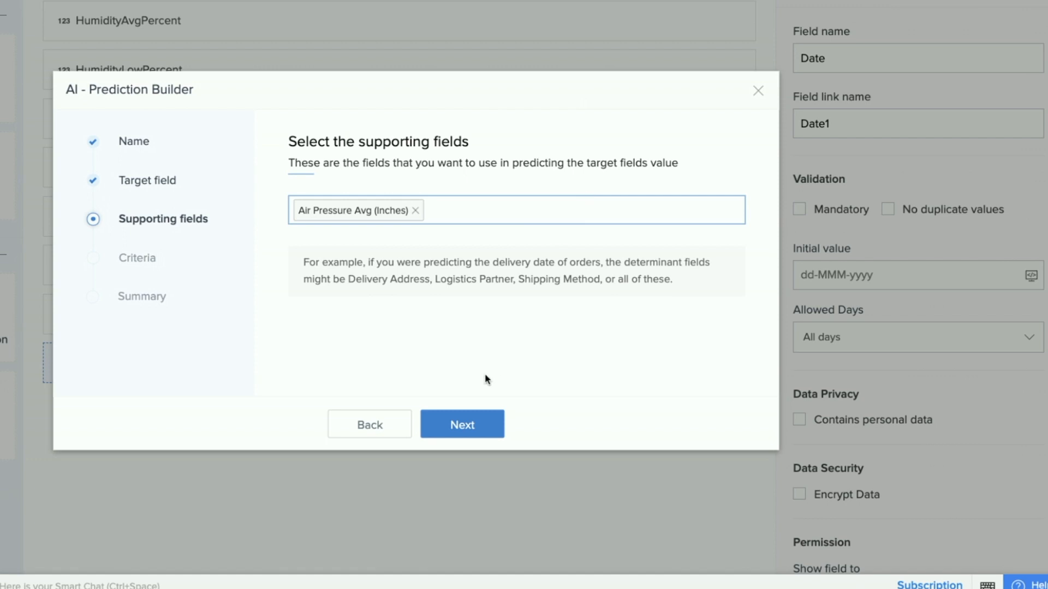
{"action": "left_click", "coordinate": [473, 426]}
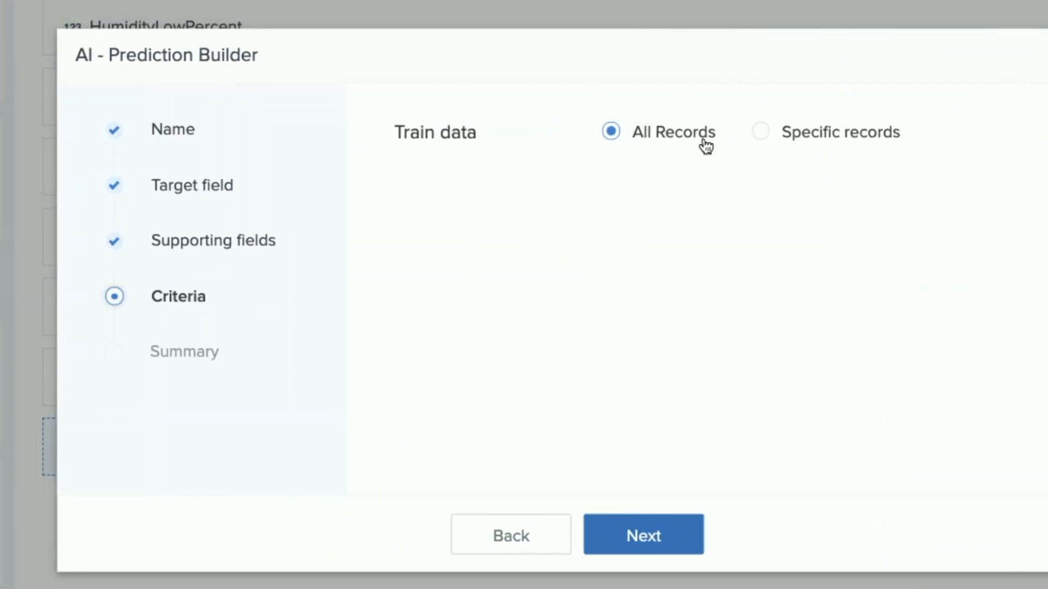
{"action": "left_click", "coordinate": [761, 132]}
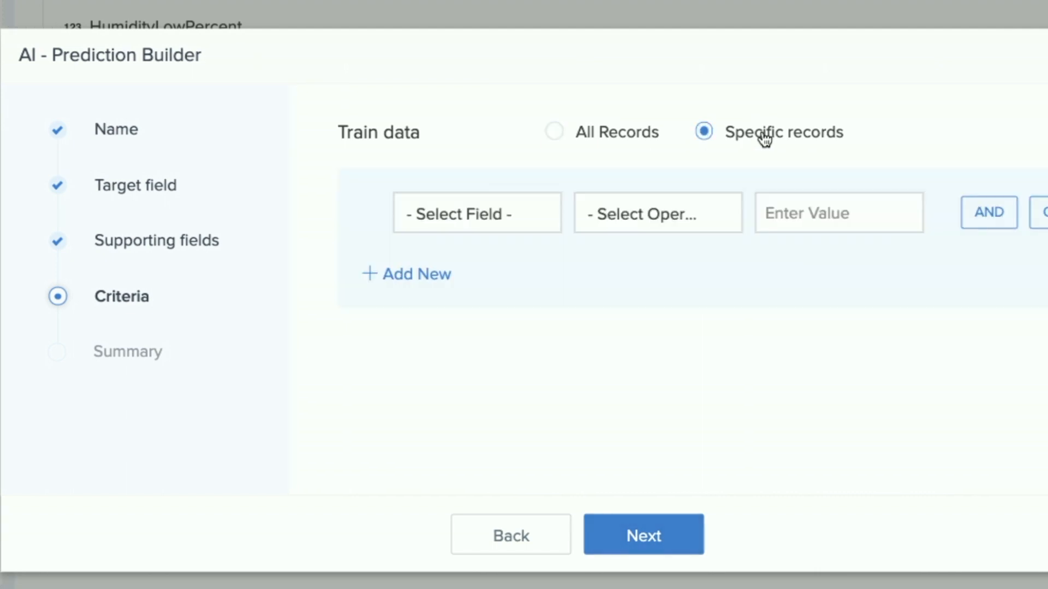
{"action": "left_click", "coordinate": [540, 213]}
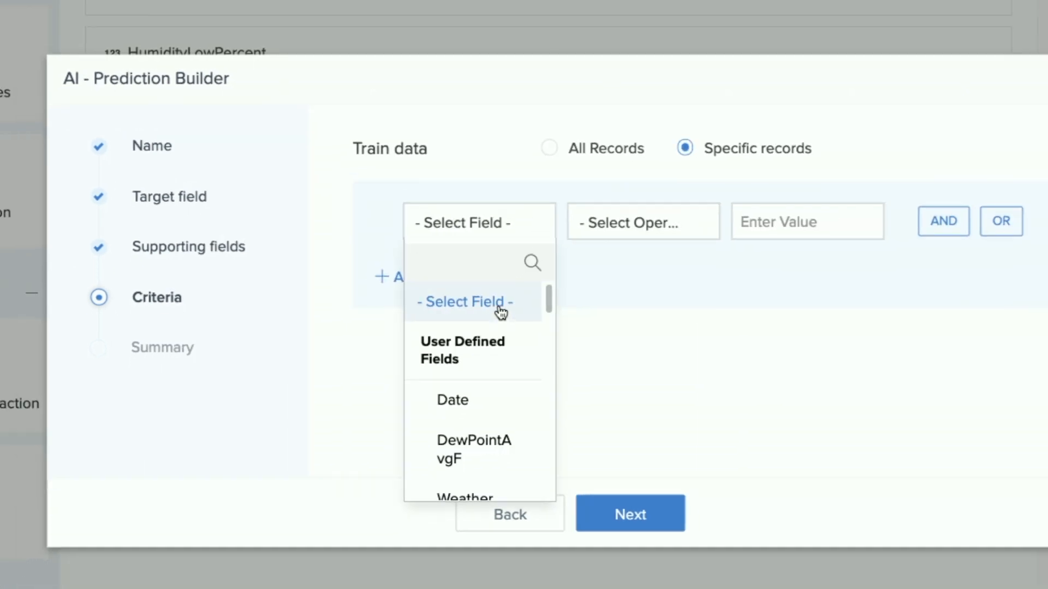
{"action": "scroll", "coordinate": [478, 420], "scroll_direction": "down", "scroll_amount": 1}
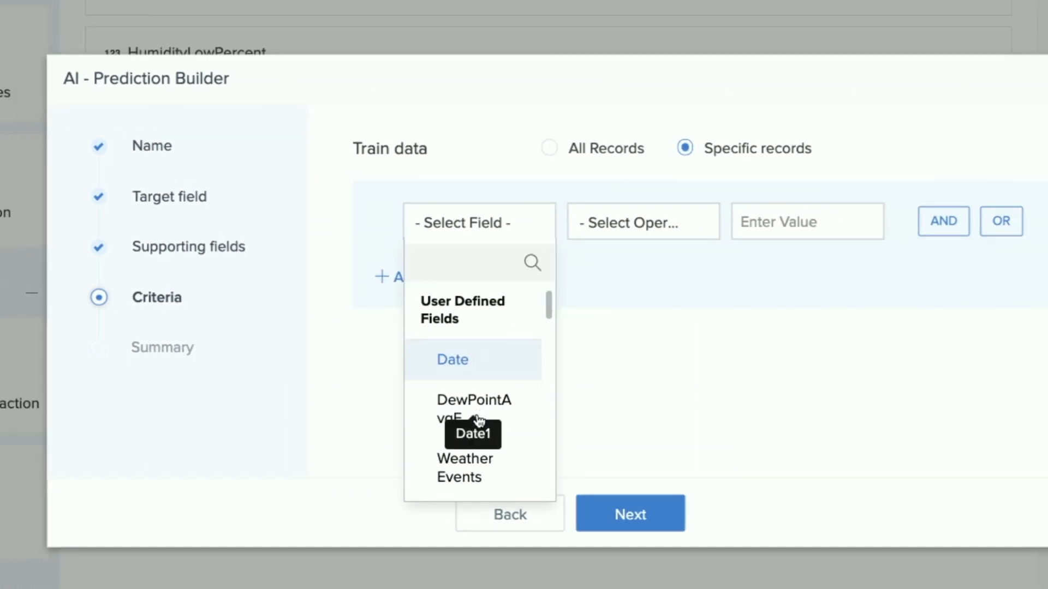
{"action": "left_click", "coordinate": [484, 368]}
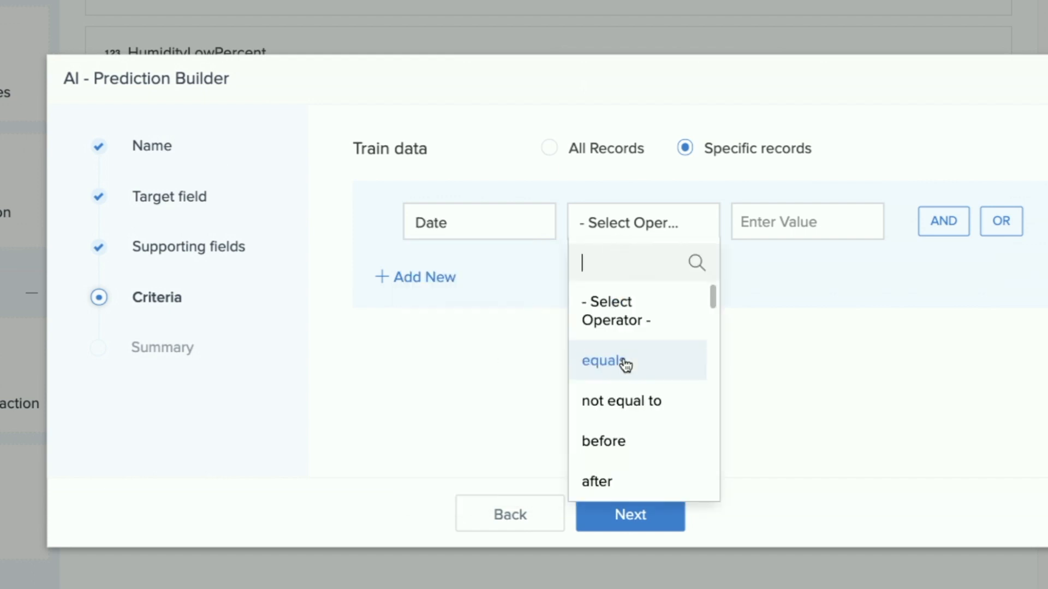
{"action": "left_click", "coordinate": [619, 449]}
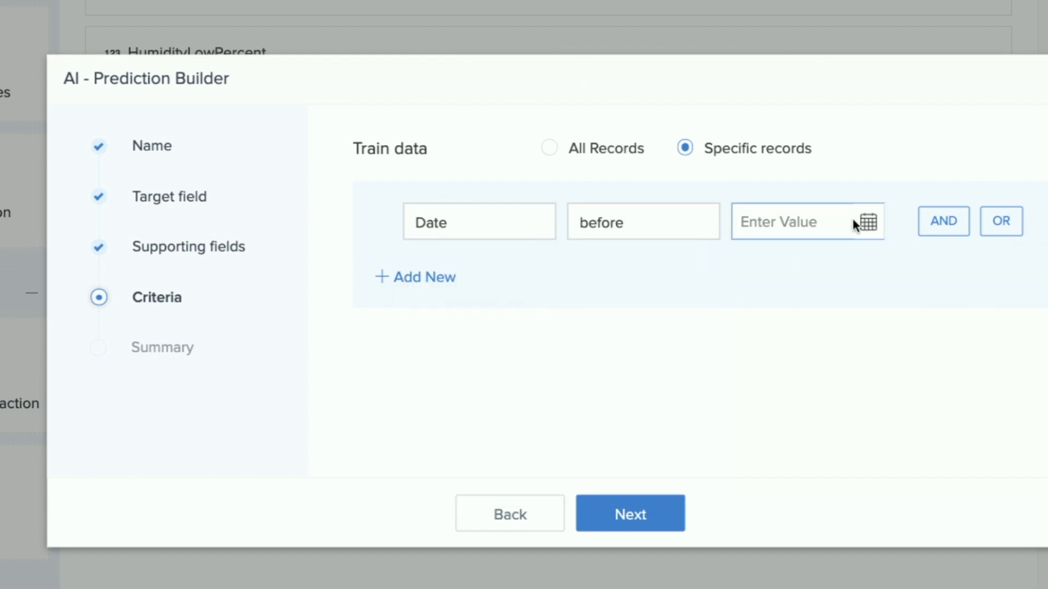
{"action": "left_click", "coordinate": [547, 151]}
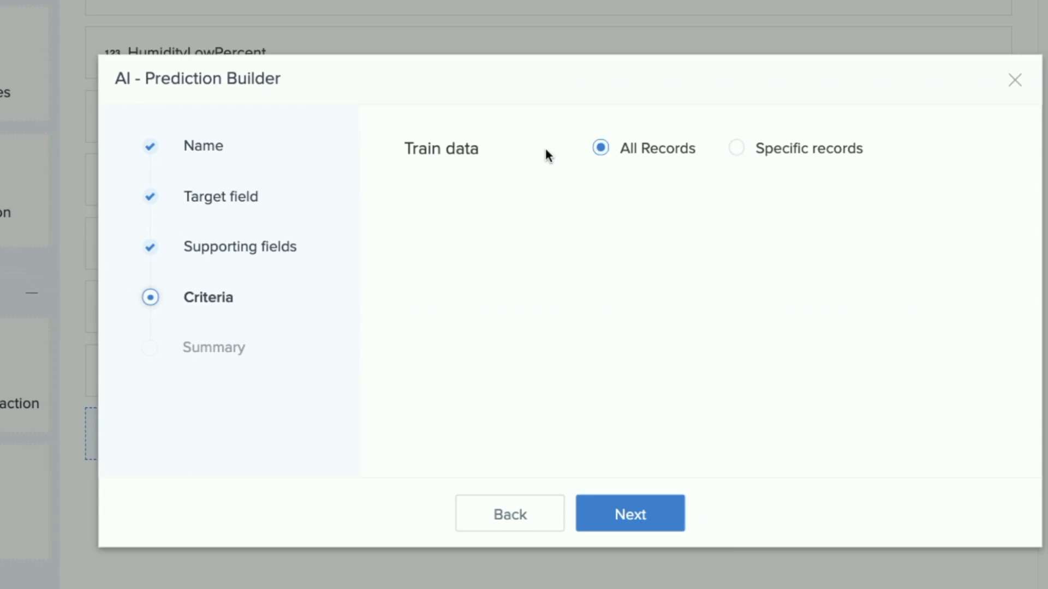
Accept All Records as the training data and add the prediction field to the form.
{"action": "left_click", "coordinate": [641, 517]}
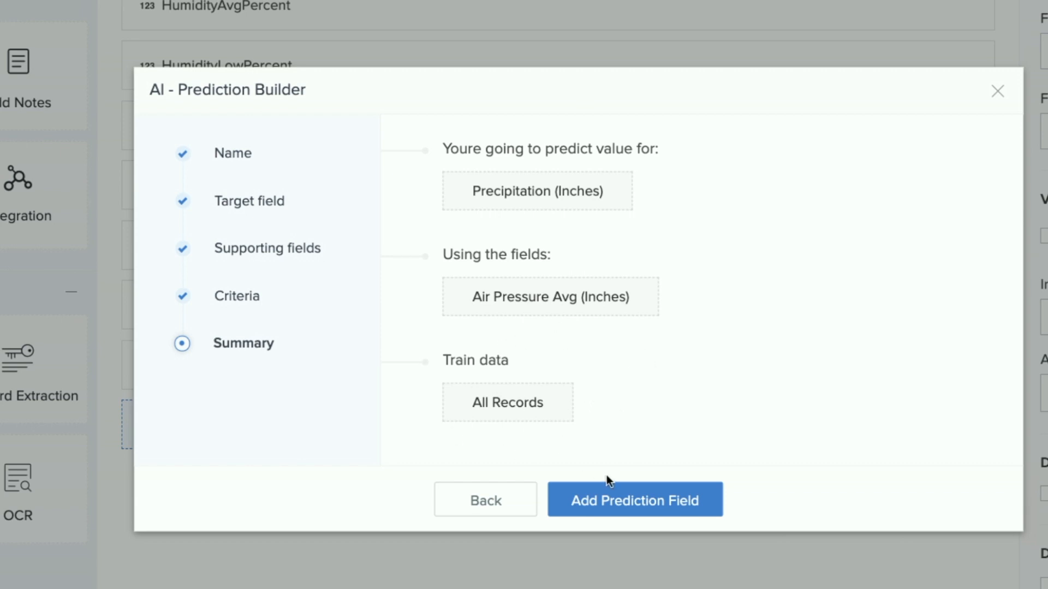
{"action": "left_click", "coordinate": [629, 513]}
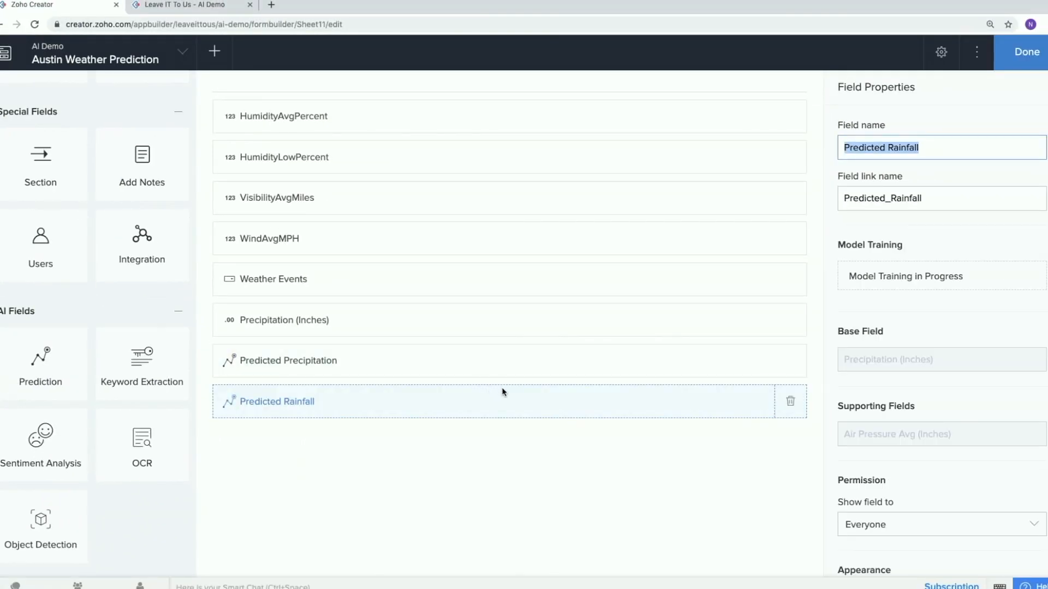
Review the Predicted Rainfall field's properties and check its model training status.
{"action": "scroll", "coordinate": [1007, 372], "scroll_direction": "down", "scroll_amount": 3}
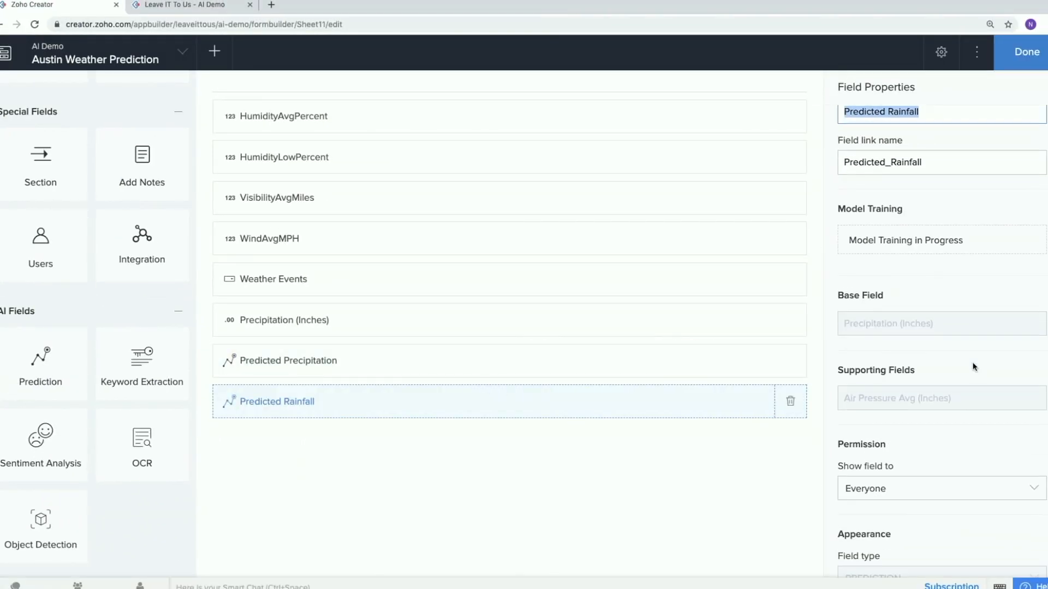
{"action": "scroll", "coordinate": [976, 367], "scroll_direction": "up", "scroll_amount": 1}
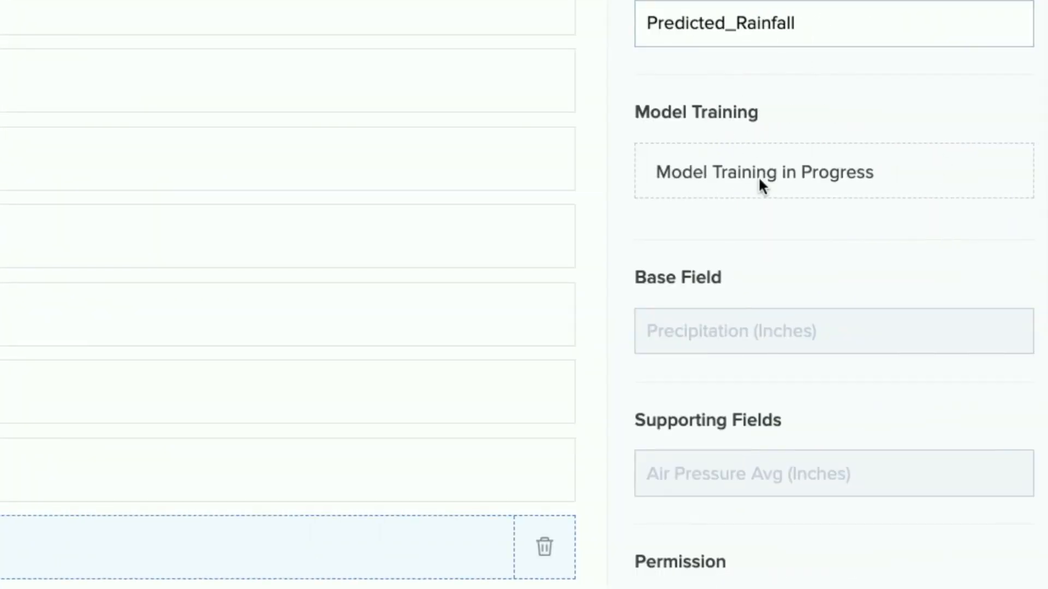
{"action": "triple_click", "coordinate": [715, 179]}
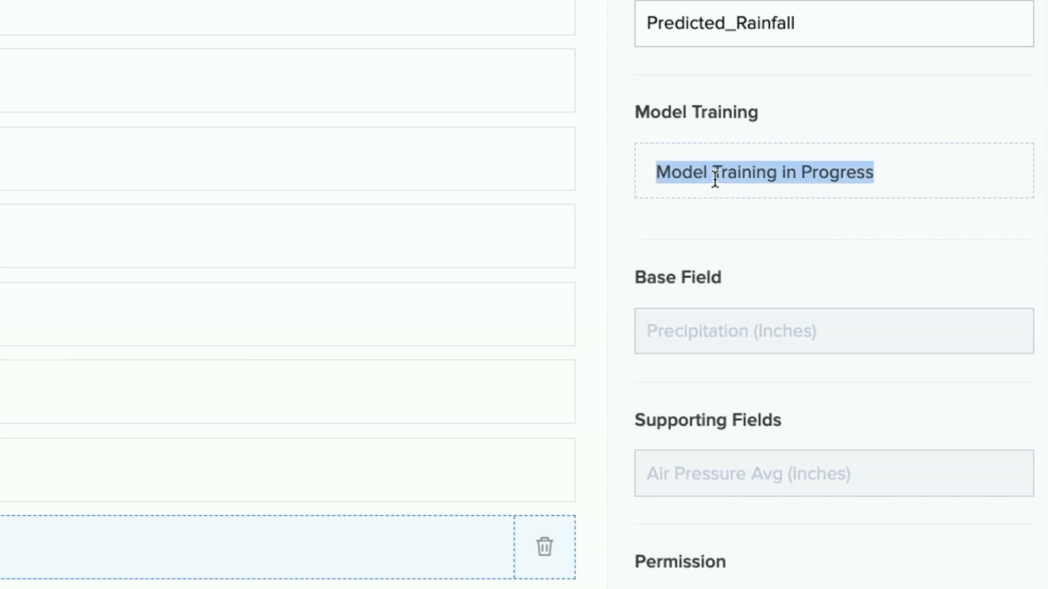
{"action": "left_click", "coordinate": [715, 179]}
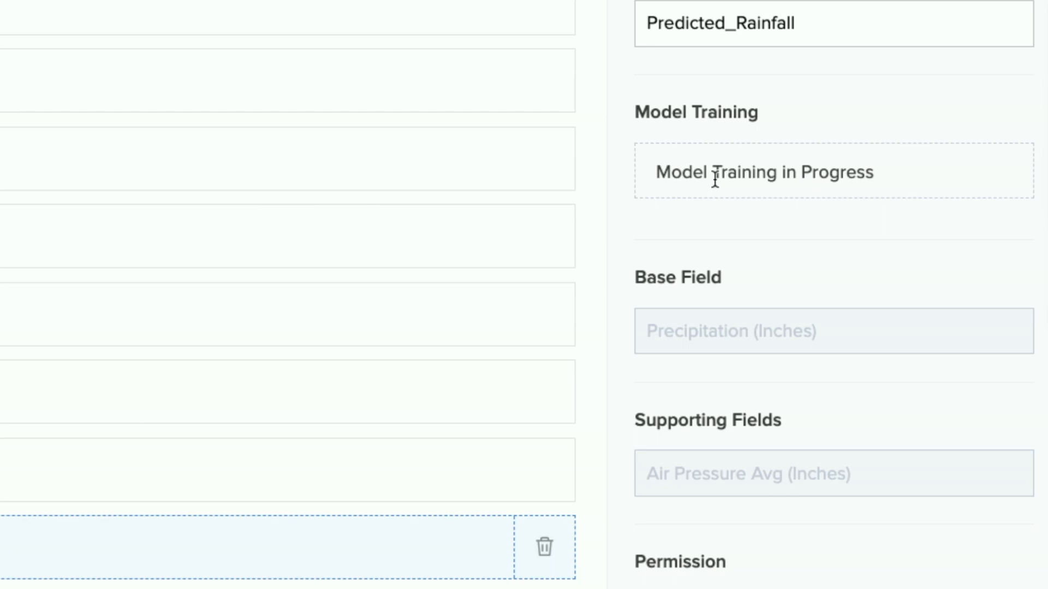
Select the Predicted Precipitation field and examine the accuracy of its trained model.
{"action": "left_click", "coordinate": [12, 480]}
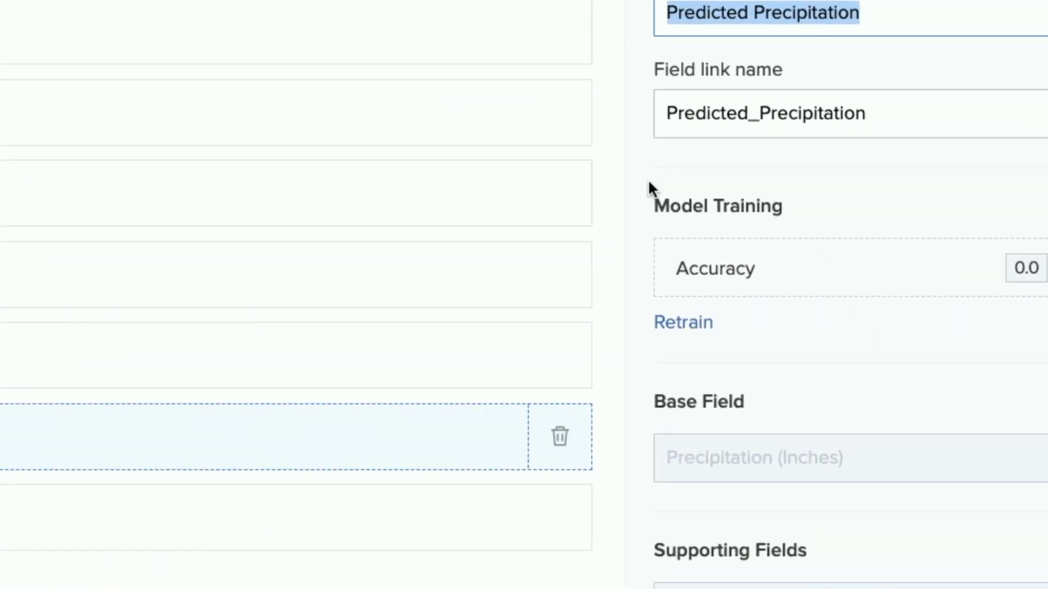
{"action": "double_click", "coordinate": [724, 267]}
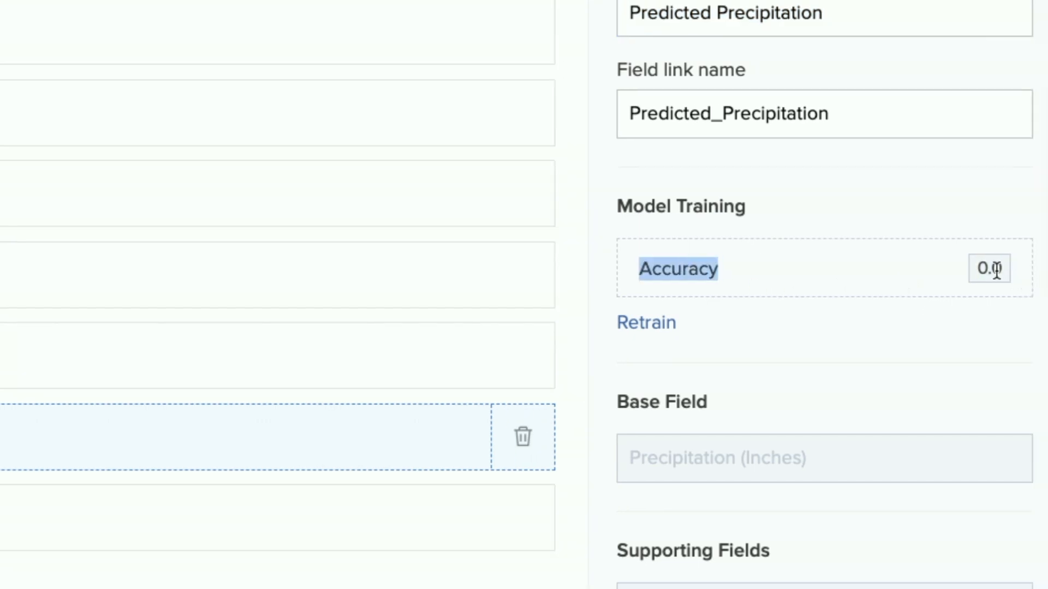
{"action": "left_click_drag", "start_coordinate": [981, 269], "coordinate": [1007, 265]}
{"action": "left_click", "coordinate": [975, 267]}
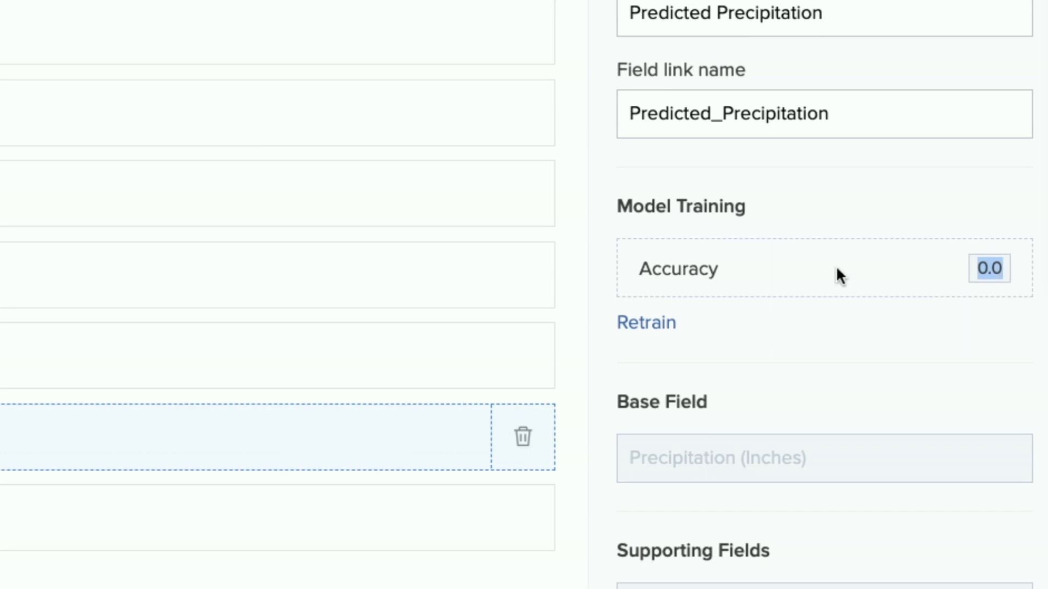
{"action": "left_click", "coordinate": [813, 286]}
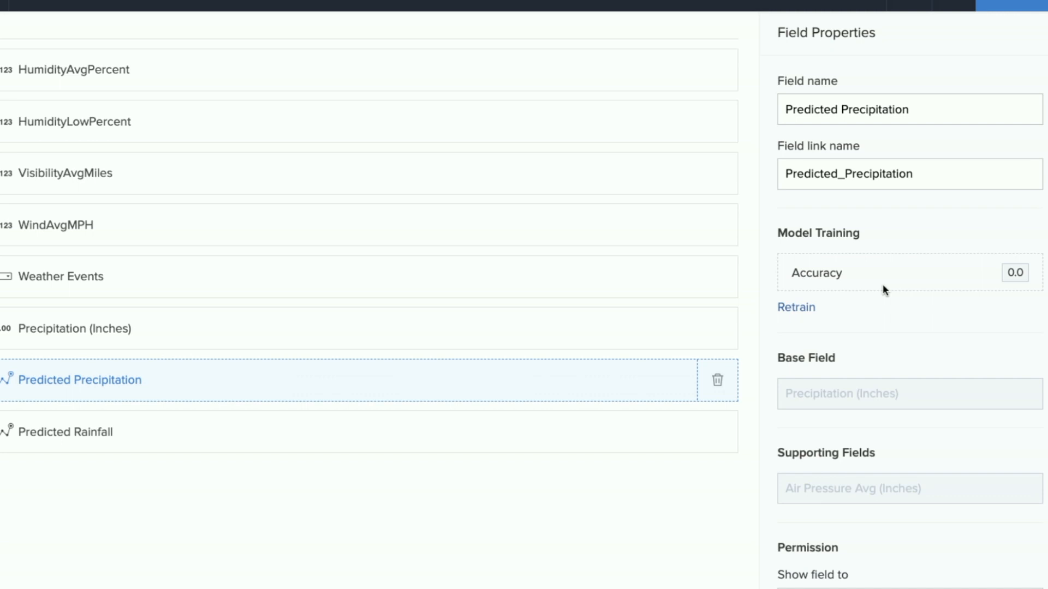
{"action": "right_click", "coordinate": [892, 284]}
{"action": "left_click", "coordinate": [936, 288]}
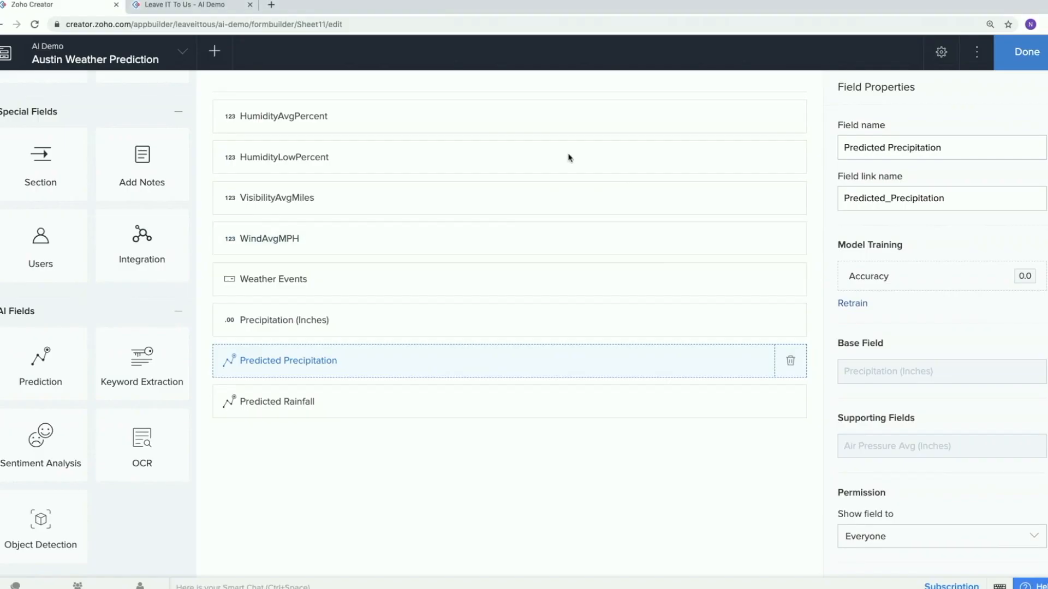
Finish editing the Austin Weather Prediction form and return to the live AI Demo application.
{"action": "left_click", "coordinate": [1027, 51]}
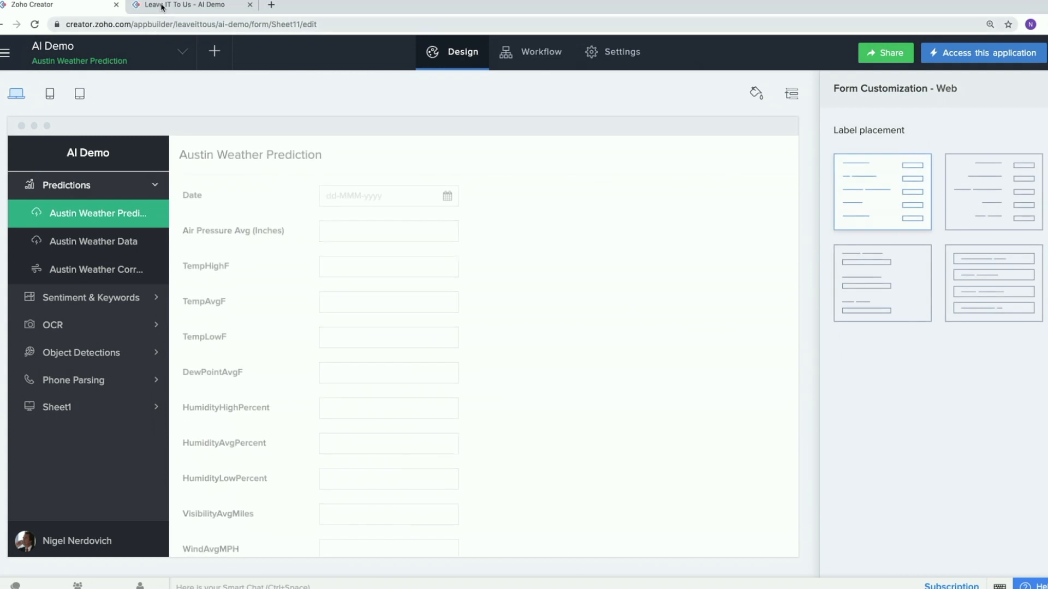
{"action": "left_click", "coordinate": [179, 13]}
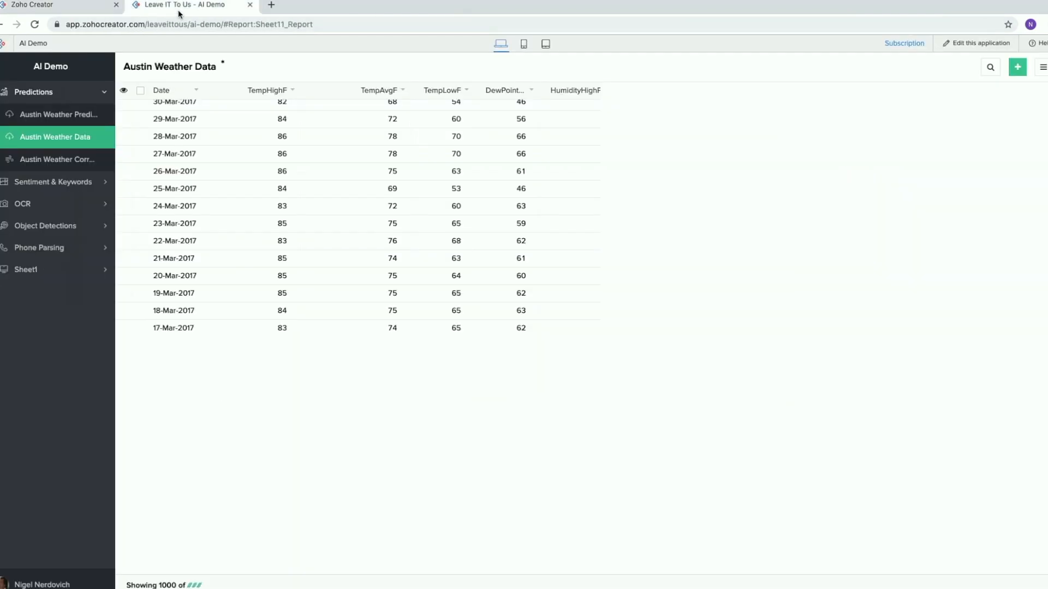
Open the Support Request form in the Sentiment & Keywords section of the AI Demo application.
{"action": "left_click", "coordinate": [44, 182]}
{"action": "left_click", "coordinate": [53, 139]}
{"action": "key", "text": "ctrl+plus"}
{"action": "key", "text": "ctrl+plus"}
{"action": "key", "text": "ctrl+plus"}
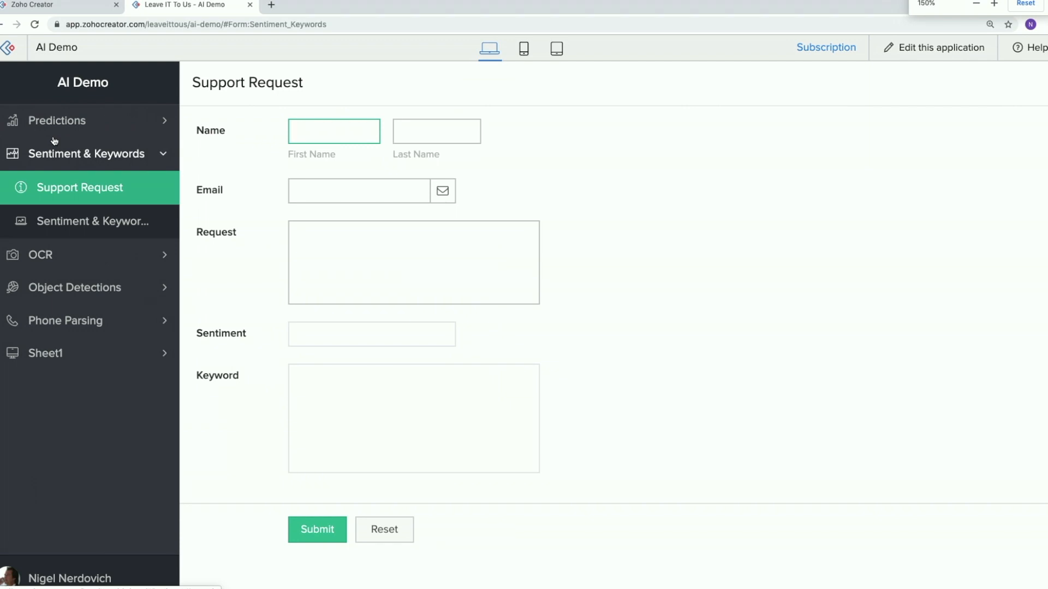
{"action": "key", "text": "ctrl+plus"}
Enter "The service I had today was TERRIBLE. And It was awful. And you guys are abunch of charlatans and cheats." as the request for sentiment analysis.
{"action": "left_click", "coordinate": [433, 281]}
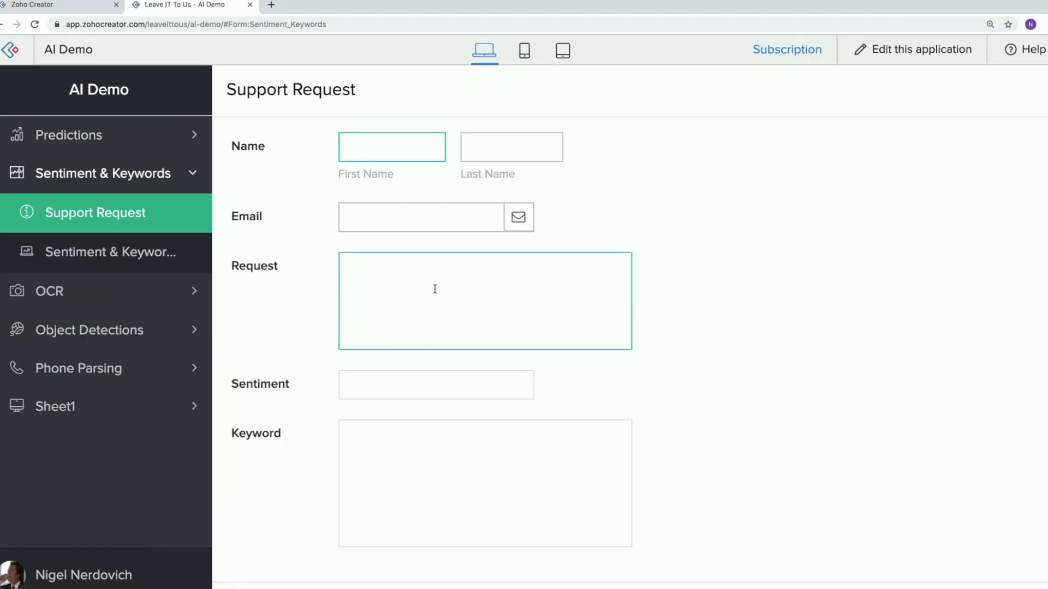
{"action": "type", "text": "The service I had t"}
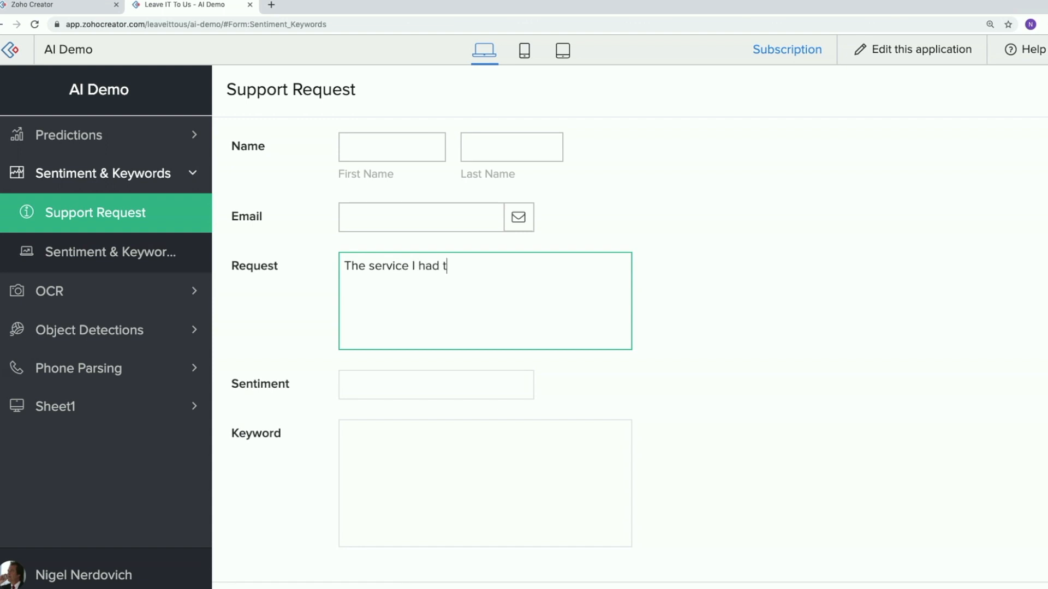
{"action": "type", "text": "oday was TERRIBLE"}
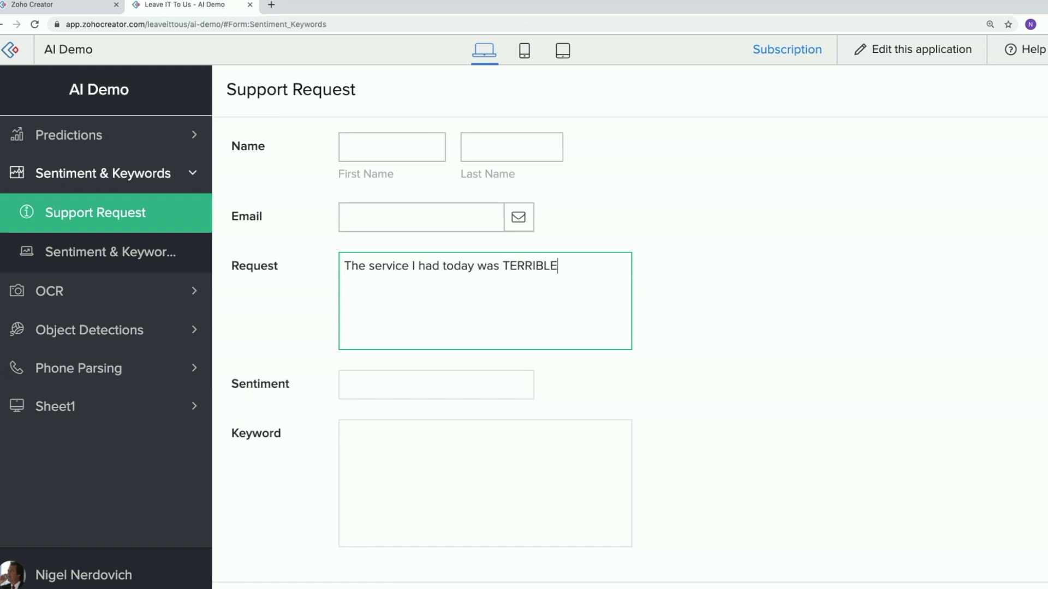
{"action": "type", "text": ". And It was awful. And you guys are "}
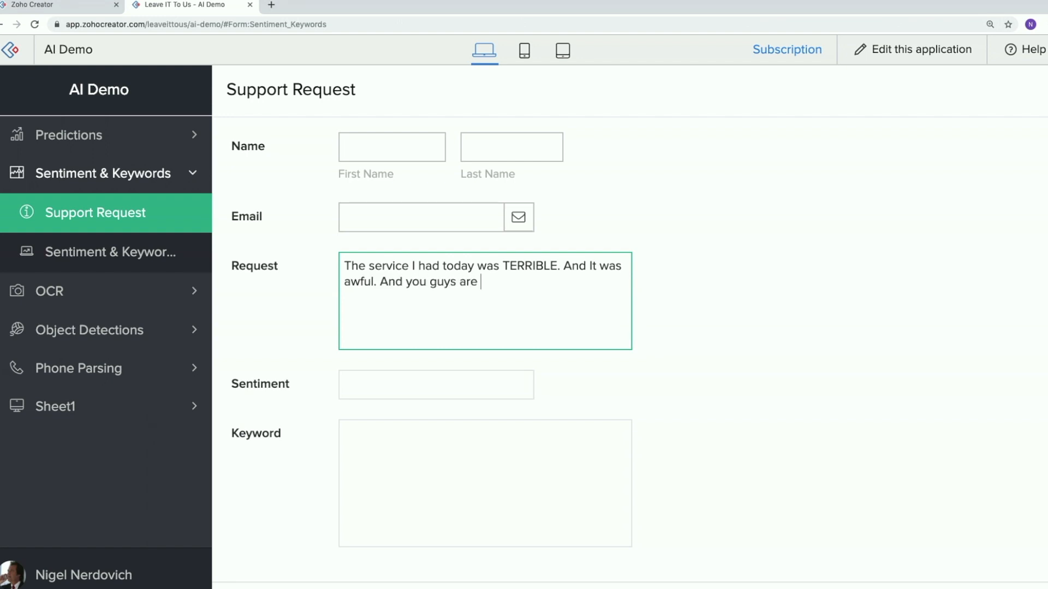
{"action": "type", "text": "abunch of charlatans and"}
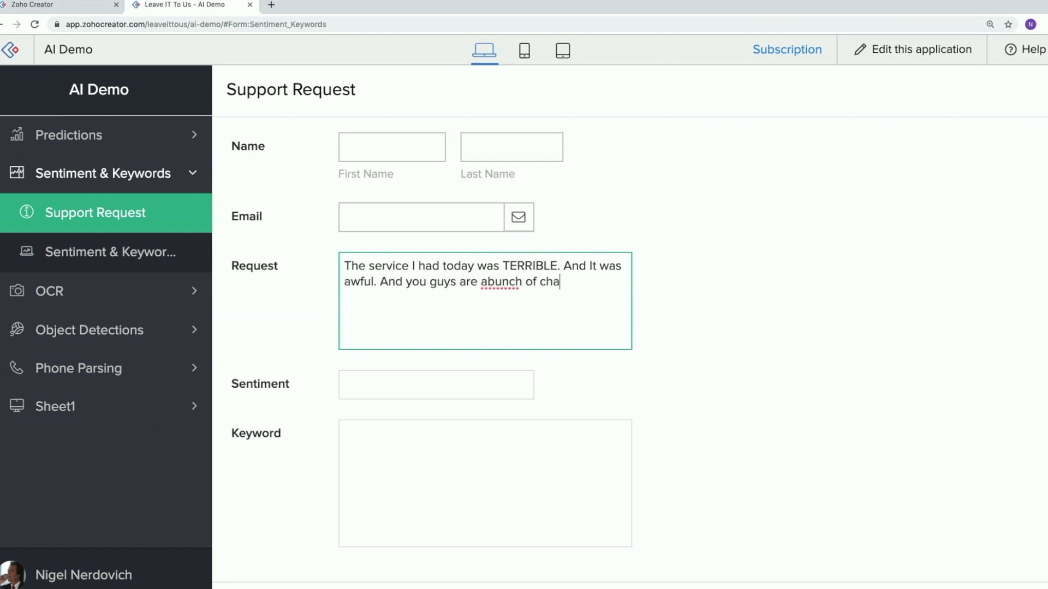
{"action": "type", "text": " chaet"}
{"action": "key", "text": "BackSpace"}
{"action": "key", "text": "BackSpace"}
{"action": "key", "text": "BackSpace"}
{"action": "type", "text": "eats."}
{"action": "left_click", "coordinate": [801, 262]}
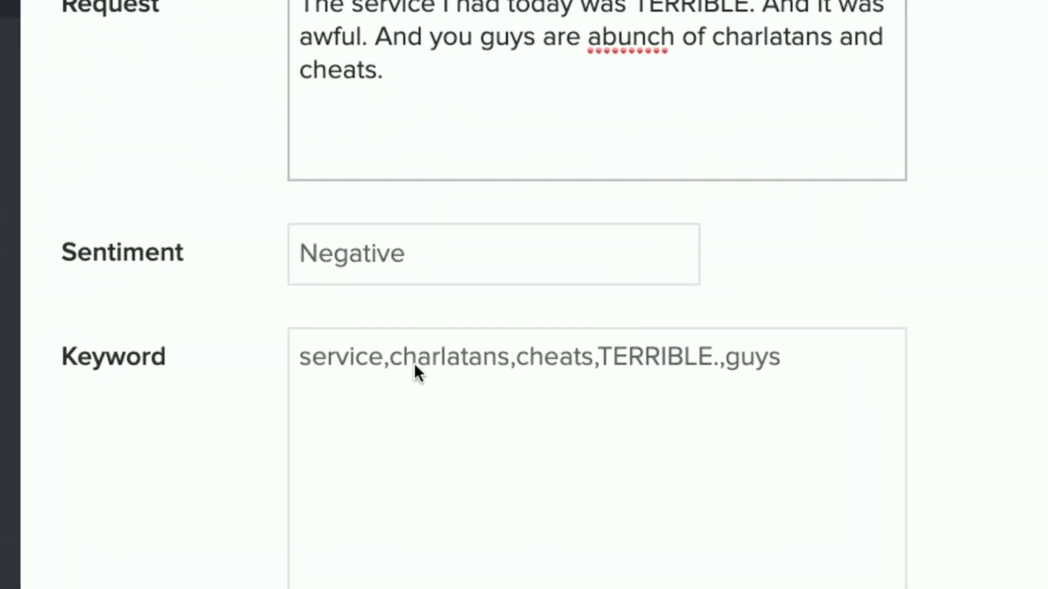
{"action": "left_click", "coordinate": [897, 23]}
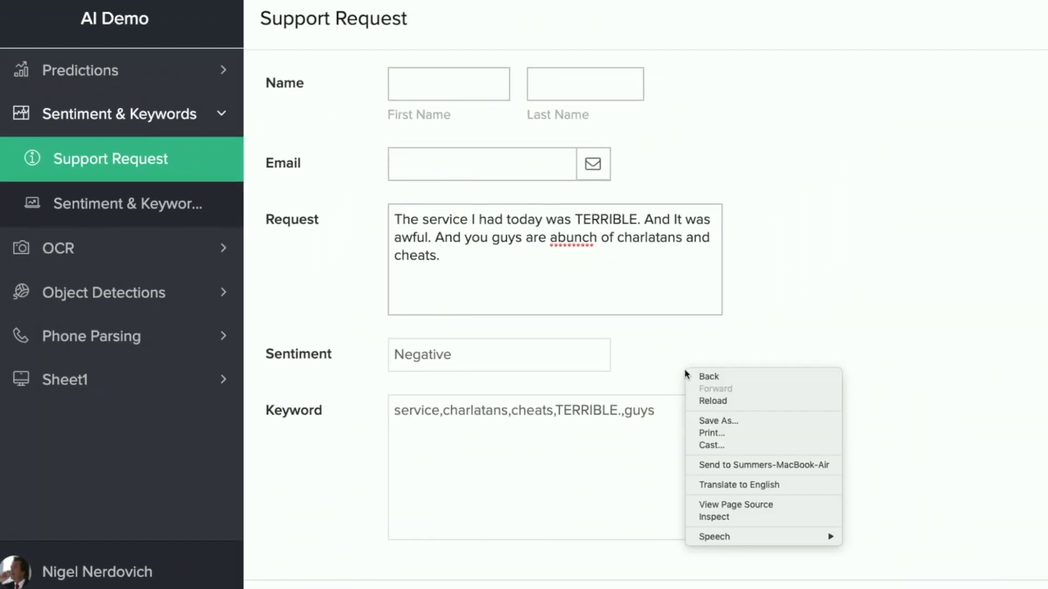
{"action": "left_click", "coordinate": [630, 334]}
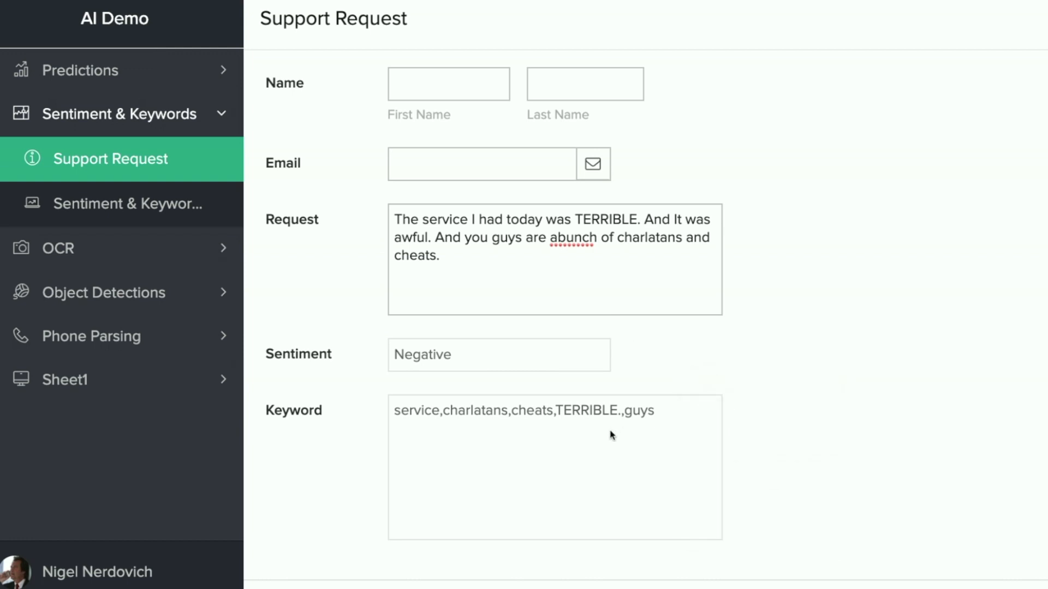